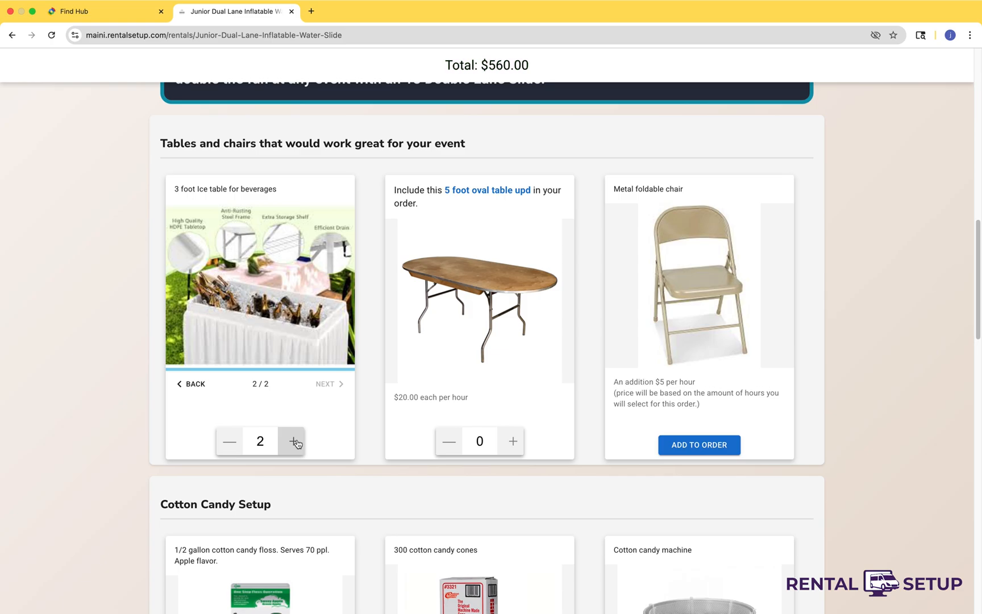
Add the metal foldable chair to the rental order
{"action": "left_click", "coordinate": [710, 443]}
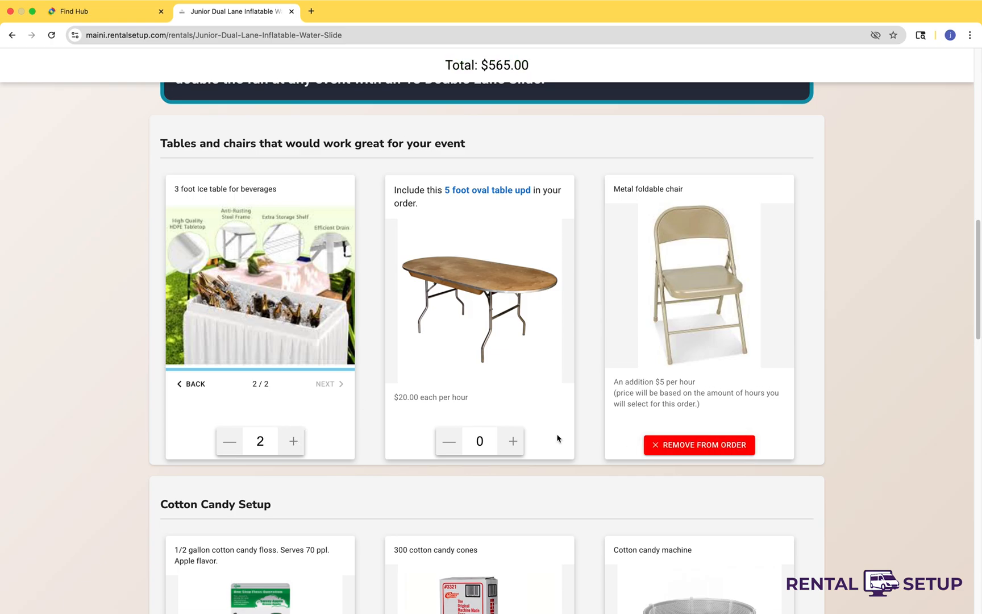
{"action": "scroll", "coordinate": [558, 438], "scroll_direction": "down", "scroll_amount": 1}
{"action": "scroll", "coordinate": [558, 439], "scroll_direction": "down", "scroll_amount": 1}
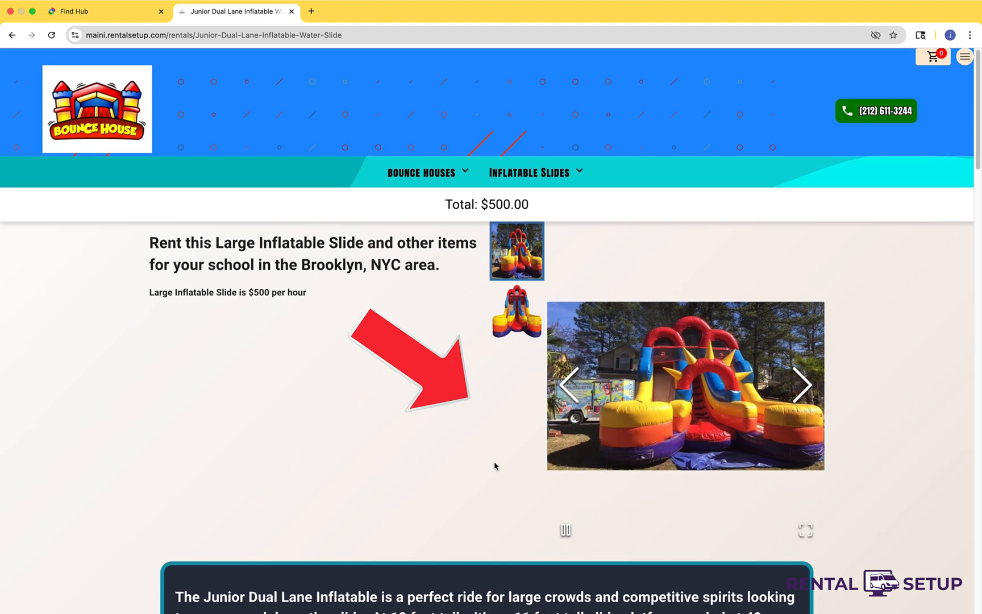
Examine the inflatable slide's rental page, from its photos and description through the add-on sections for tables, cotton candy and personnel
{"action": "scroll", "coordinate": [495, 466], "scroll_direction": "down", "scroll_amount": 1}
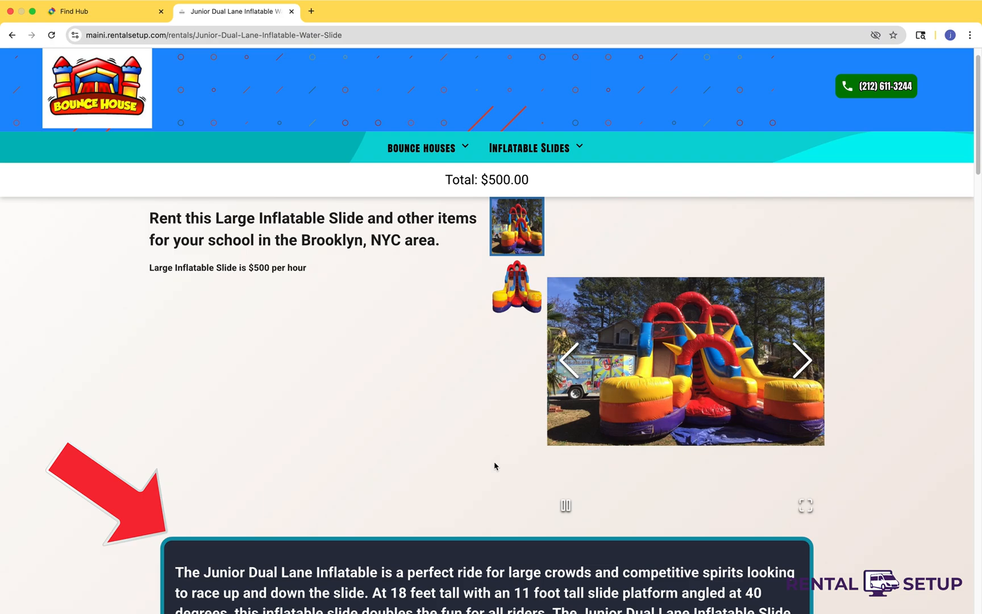
{"action": "scroll", "coordinate": [494, 467], "scroll_direction": "down", "scroll_amount": 5}
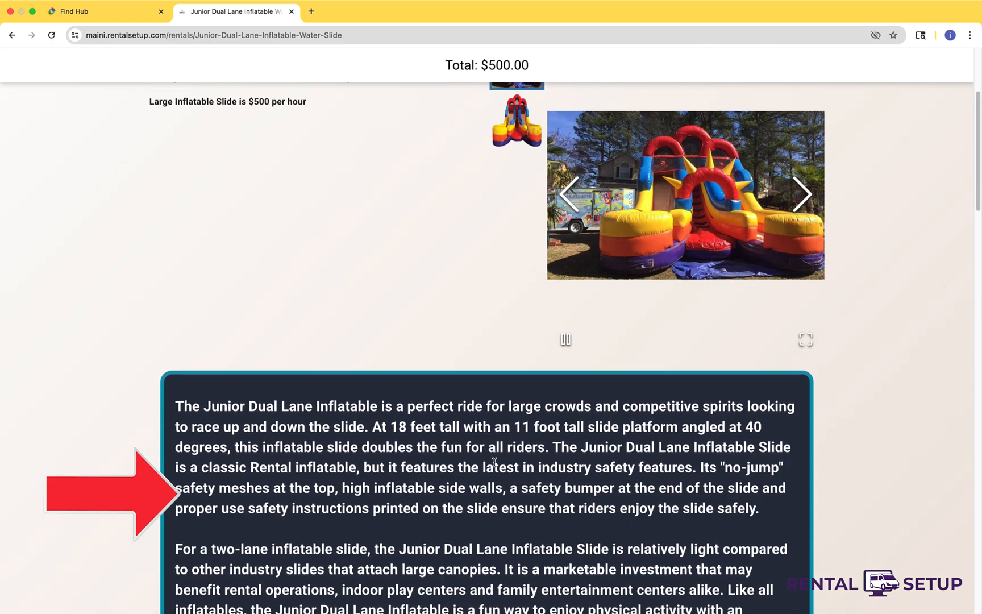
{"action": "scroll", "coordinate": [494, 462], "scroll_direction": "down", "scroll_amount": 6}
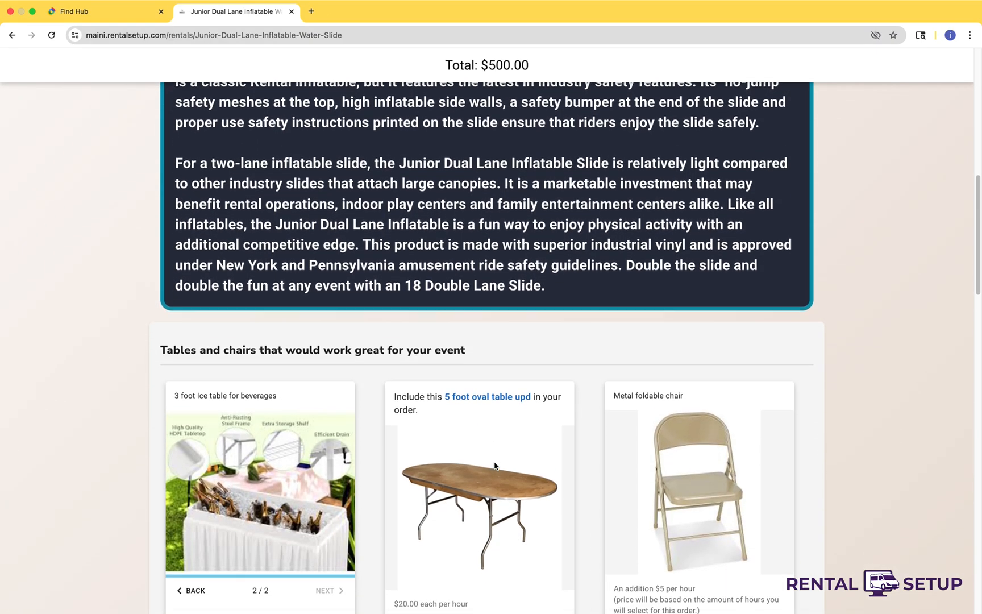
{"action": "scroll", "coordinate": [494, 465], "scroll_direction": "down", "scroll_amount": 5}
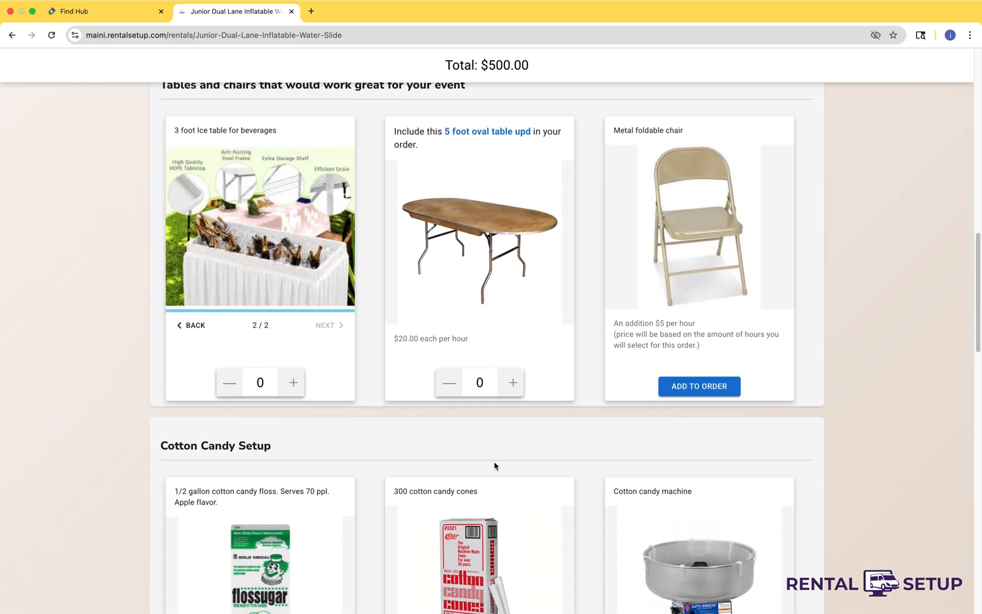
{"action": "scroll", "coordinate": [494, 465], "scroll_direction": "down", "scroll_amount": 2}
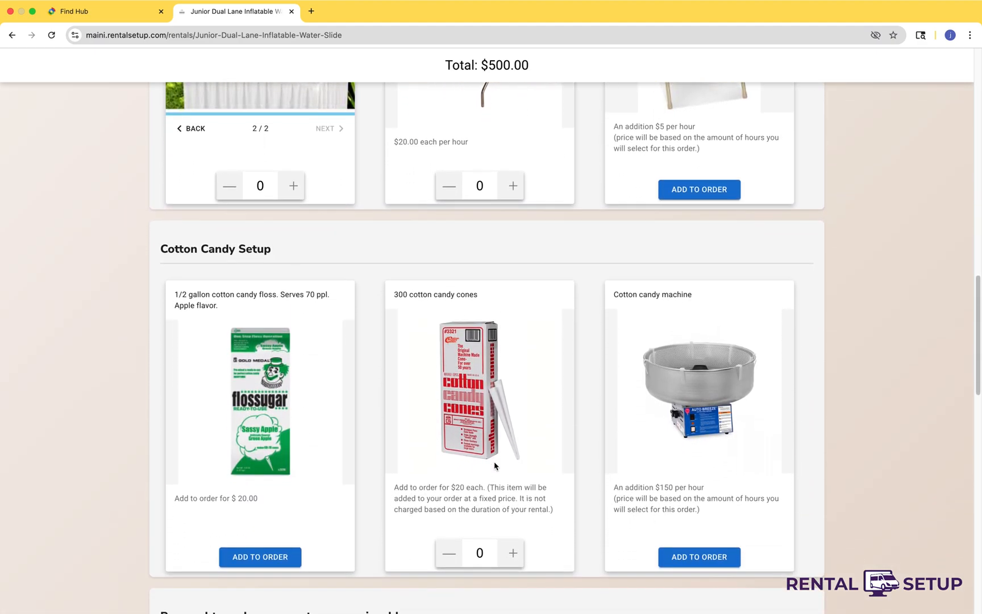
{"action": "scroll", "coordinate": [494, 465], "scroll_direction": "down", "scroll_amount": 6}
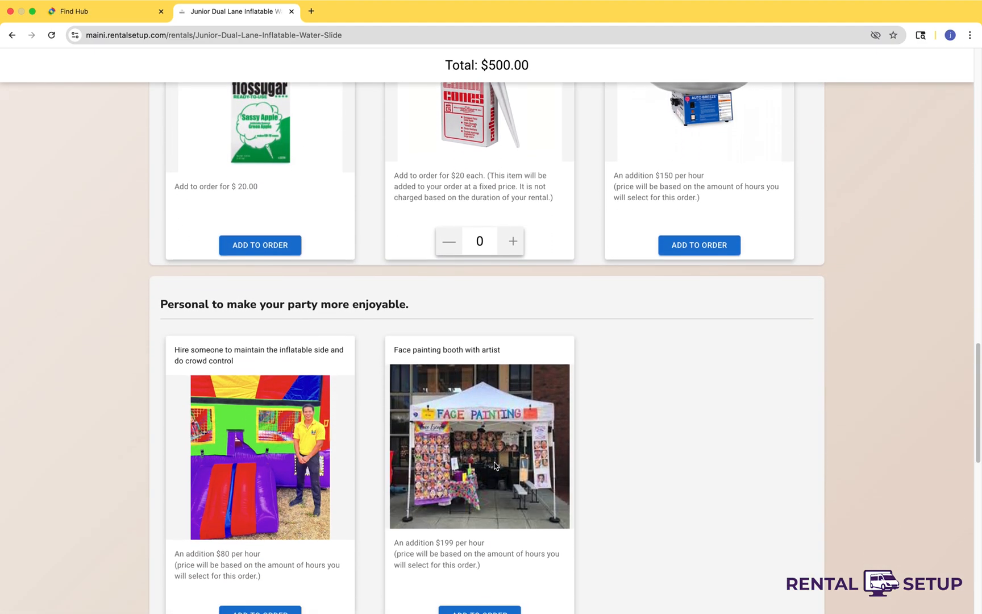
{"action": "scroll", "coordinate": [495, 467], "scroll_direction": "down", "scroll_amount": 1}
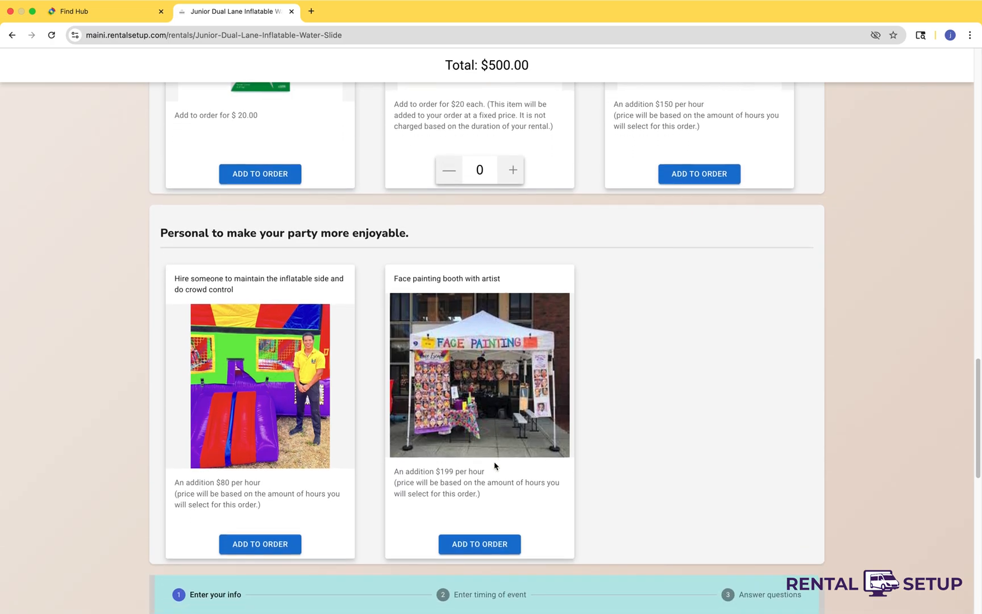
Go back to the 3 foot ice table and view its first photo, returning to the second one
{"action": "scroll", "coordinate": [495, 465], "scroll_direction": "up", "scroll_amount": 3}
{"action": "scroll", "coordinate": [499, 470], "scroll_direction": "up", "scroll_amount": 6}
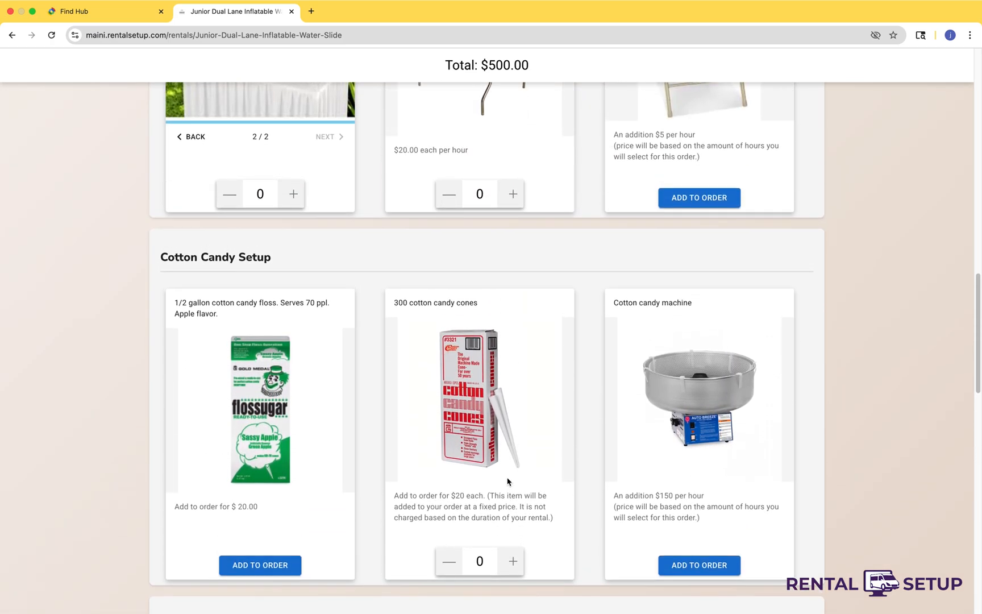
{"action": "scroll", "coordinate": [510, 485], "scroll_direction": "up", "scroll_amount": 3}
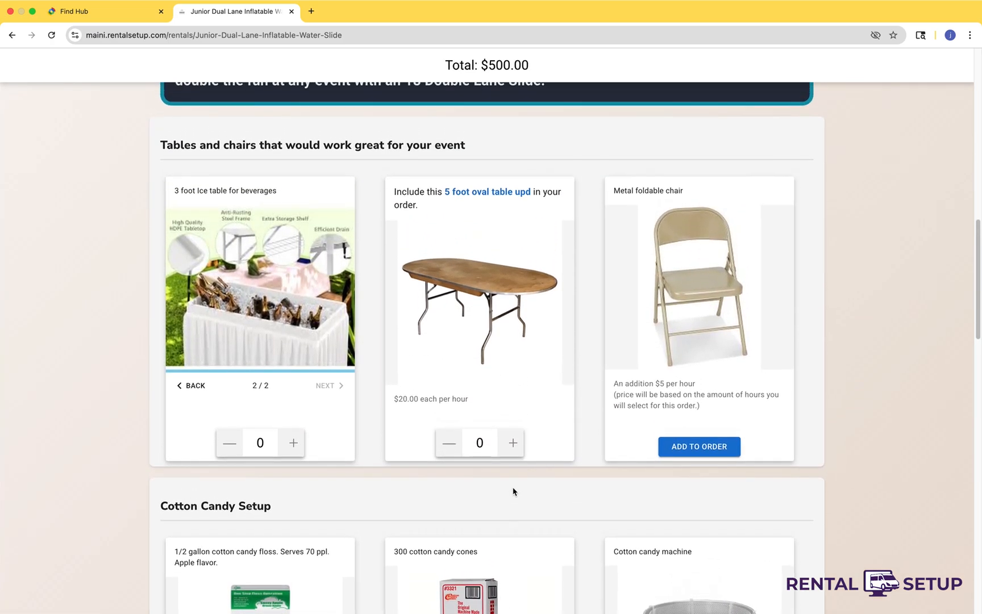
{"action": "left_click", "coordinate": [194, 384]}
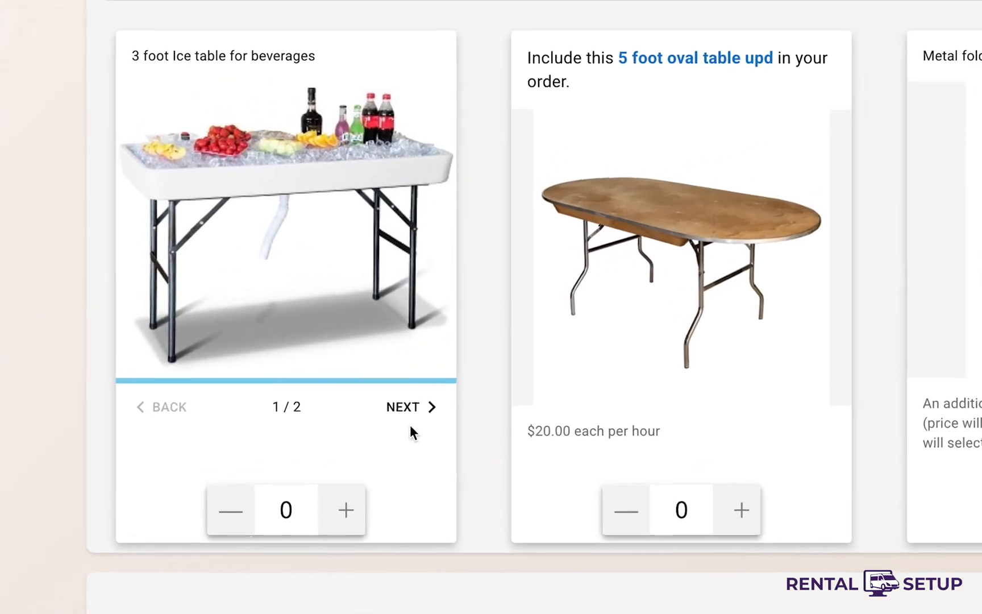
{"action": "left_click", "coordinate": [327, 385]}
Set the 3 foot ice table's quantity to 2 and add the metal foldable chair to the order
{"action": "left_click", "coordinate": [365, 532]}
{"action": "left_click", "coordinate": [368, 533]}
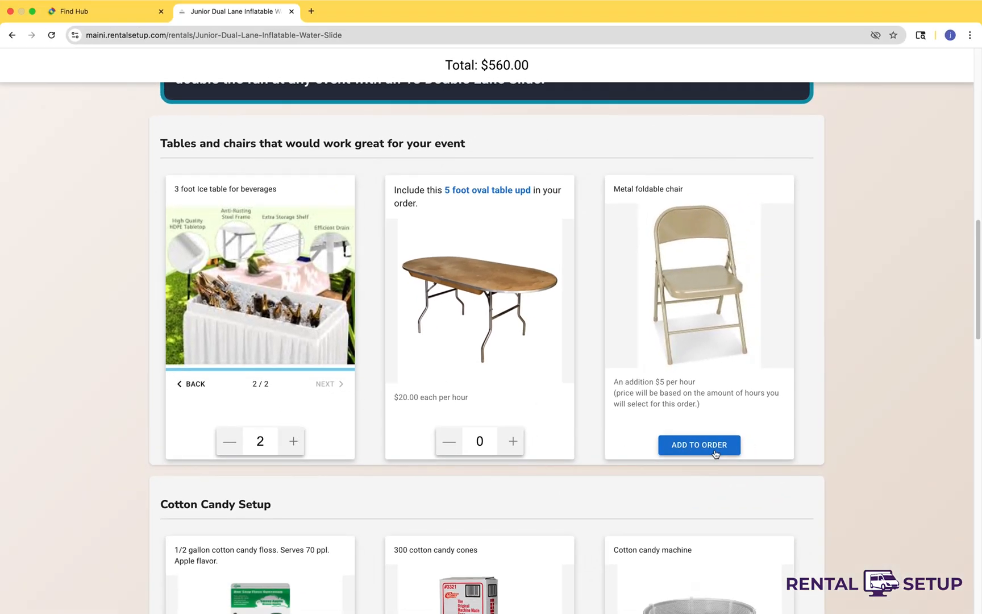
{"action": "left_click", "coordinate": [715, 453]}
Set the 300 cotton candy cones quantity to 2 and add the cotton candy machine to the order
{"action": "scroll", "coordinate": [557, 438], "scroll_direction": "down", "scroll_amount": 1}
{"action": "scroll", "coordinate": [557, 439], "scroll_direction": "down", "scroll_amount": 1}
{"action": "scroll", "coordinate": [557, 438], "scroll_direction": "down", "scroll_amount": 5}
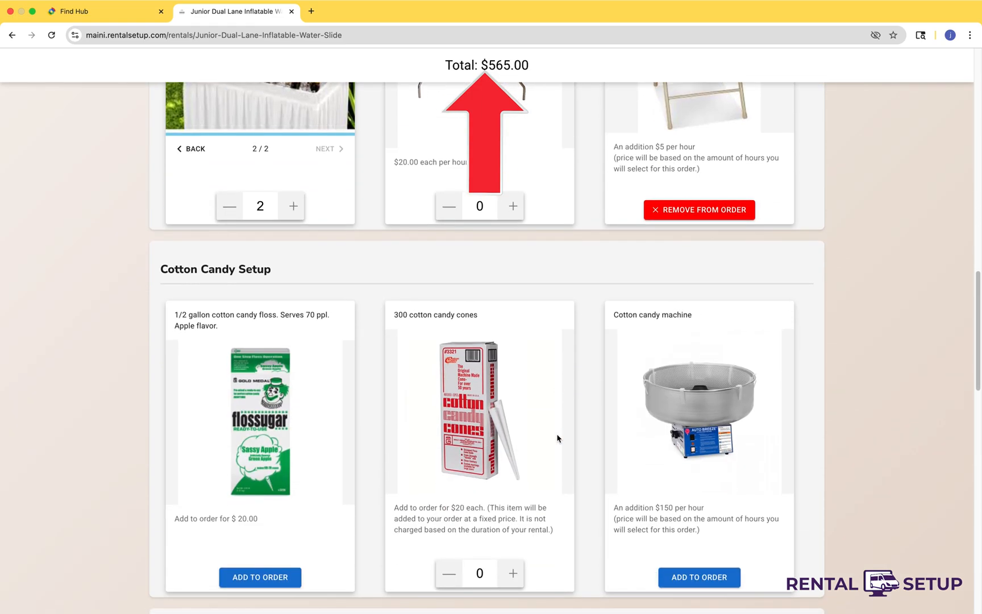
{"action": "scroll", "coordinate": [557, 438], "scroll_direction": "down", "scroll_amount": 1}
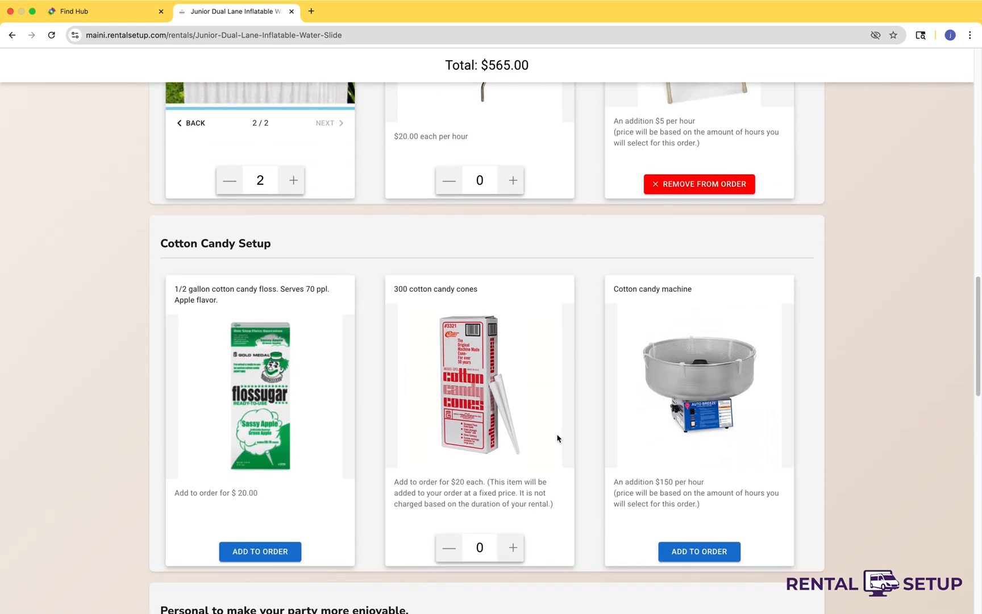
{"action": "left_click", "coordinate": [515, 547]}
{"action": "left_click", "coordinate": [515, 546]}
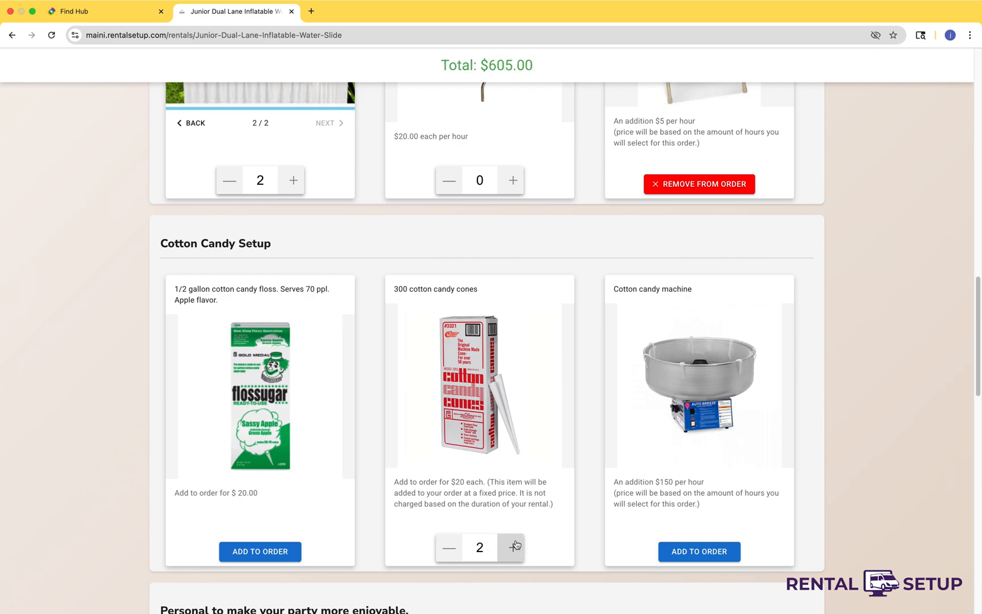
{"action": "scroll", "coordinate": [549, 514], "scroll_direction": "down", "scroll_amount": 3}
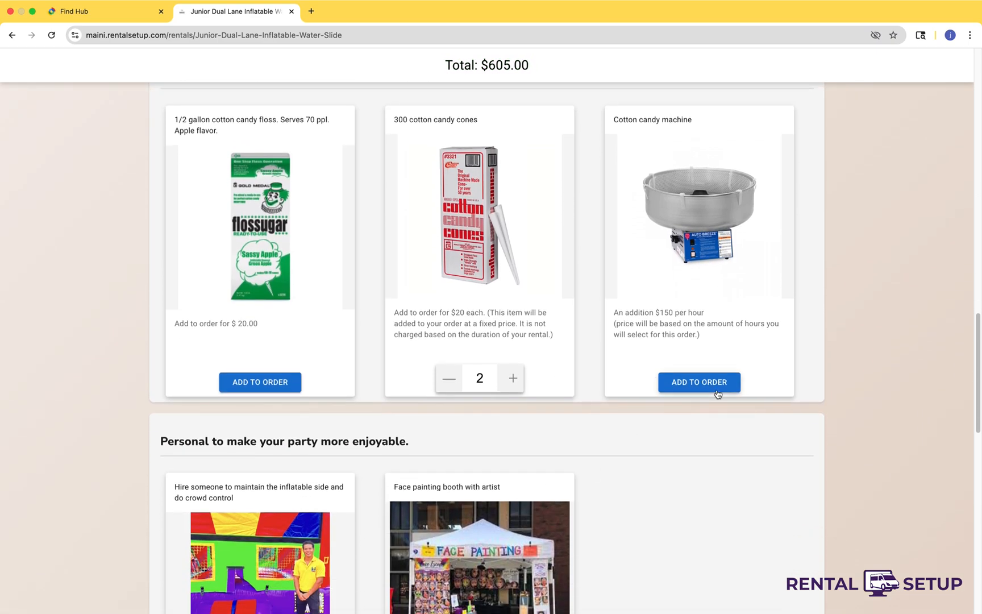
{"action": "left_click", "coordinate": [719, 383]}
Fill in the customer's name, phone number and email in the order form
{"action": "scroll", "coordinate": [717, 384], "scroll_direction": "down", "scroll_amount": 3}
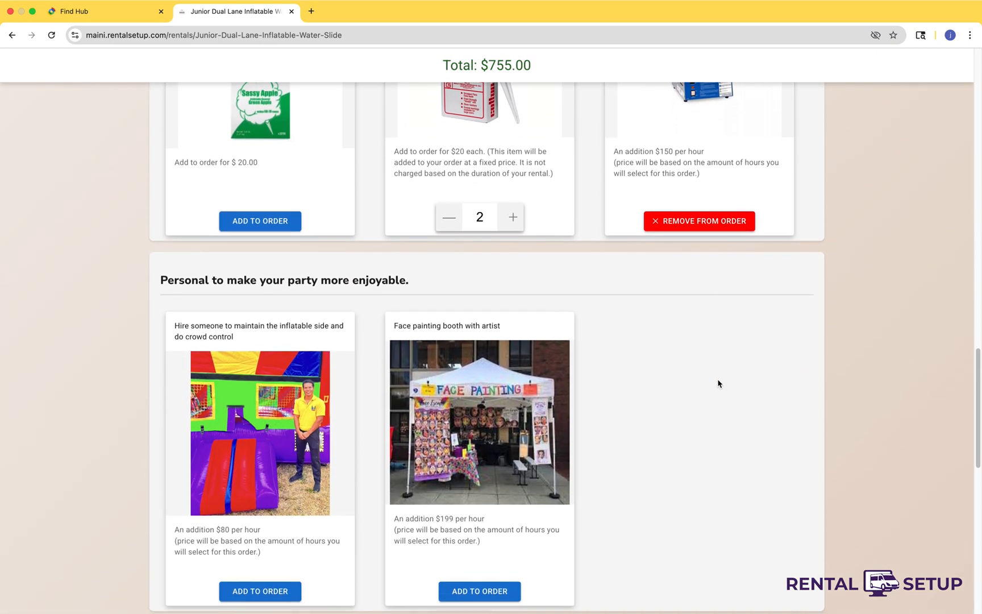
{"action": "scroll", "coordinate": [718, 380], "scroll_direction": "down", "scroll_amount": 8}
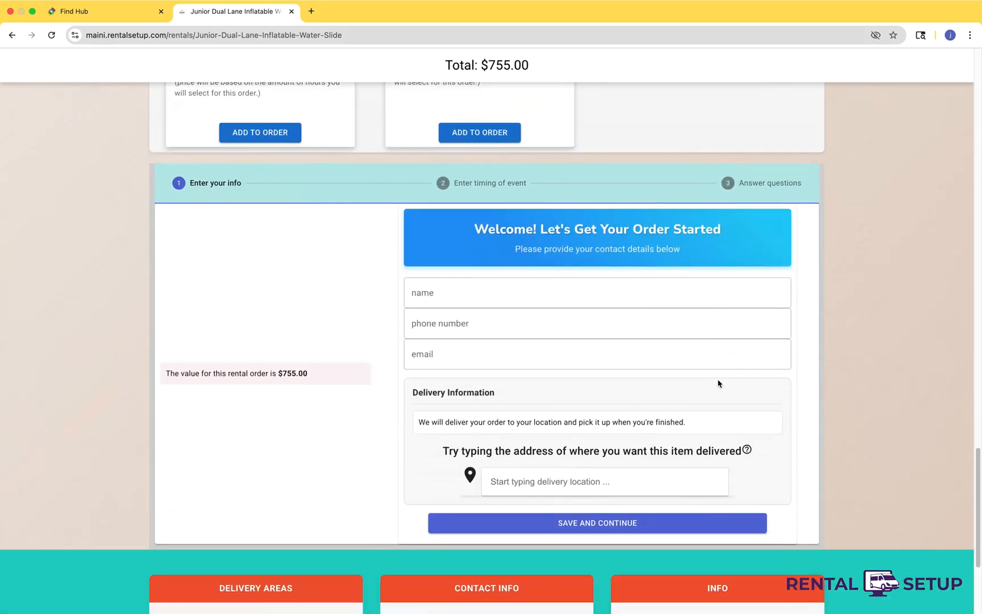
{"action": "left_click", "coordinate": [556, 299]}
{"action": "type", "text": "jack"}
{"action": "key", "text": "Tab"}
{"action": "type", "text": "3"}
{"action": "key", "text": "Tab"}
{"action": "type", "text": "j@"}
Enter the delivery address and save the contact information to continue to the event timing
{"action": "left_click", "coordinate": [541, 481]}
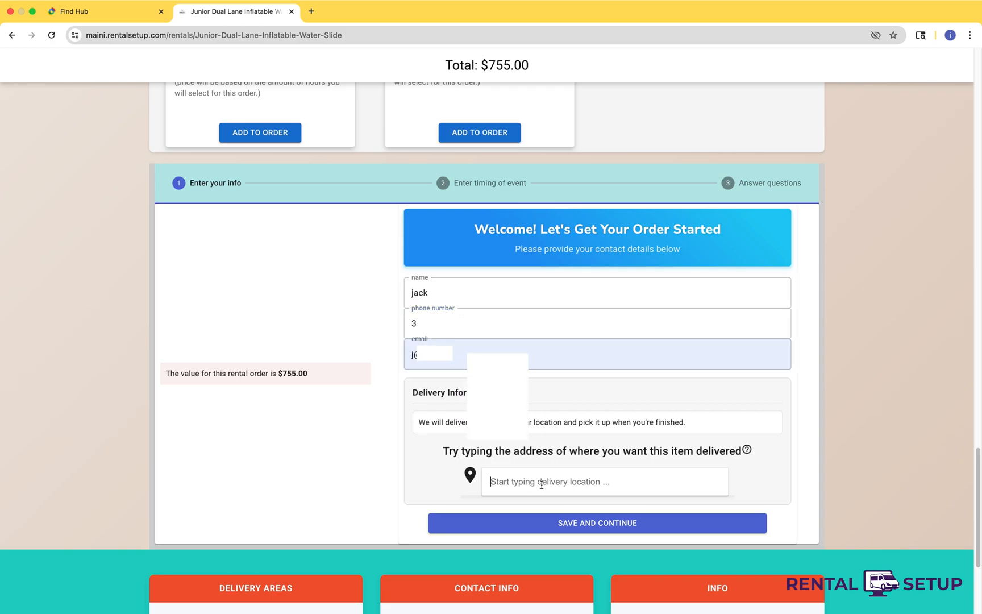
{"action": "type", "text": "322"}
{"action": "left_click", "coordinate": [560, 526]}
{"action": "left_click", "coordinate": [575, 530]}
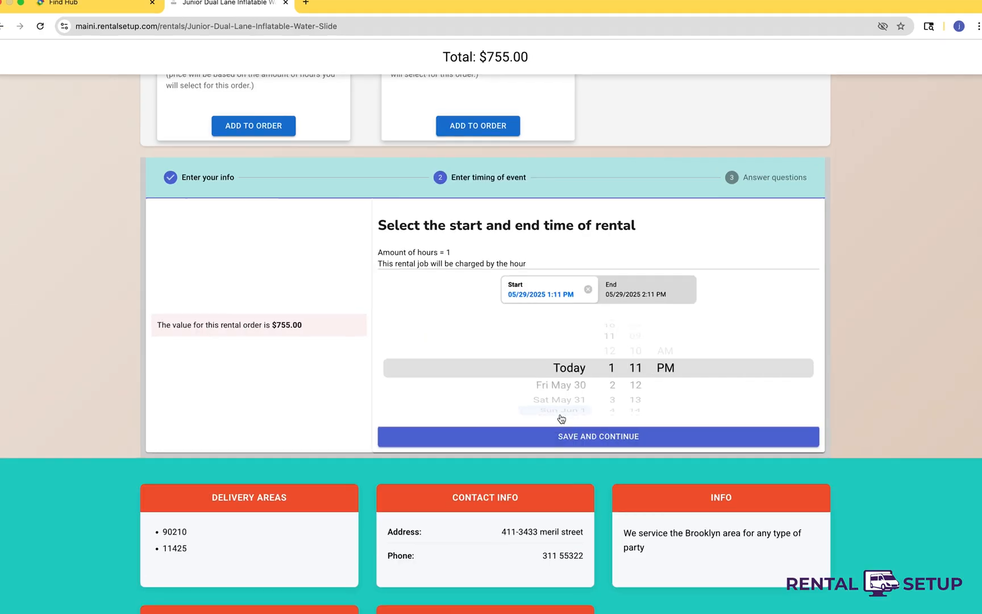
Set the rental period from 06/02/2025 1:11 PM to 06/02/2025 3:11 PM and save the timing
{"action": "scroll", "coordinate": [564, 398], "scroll_direction": "down", "scroll_amount": 3}
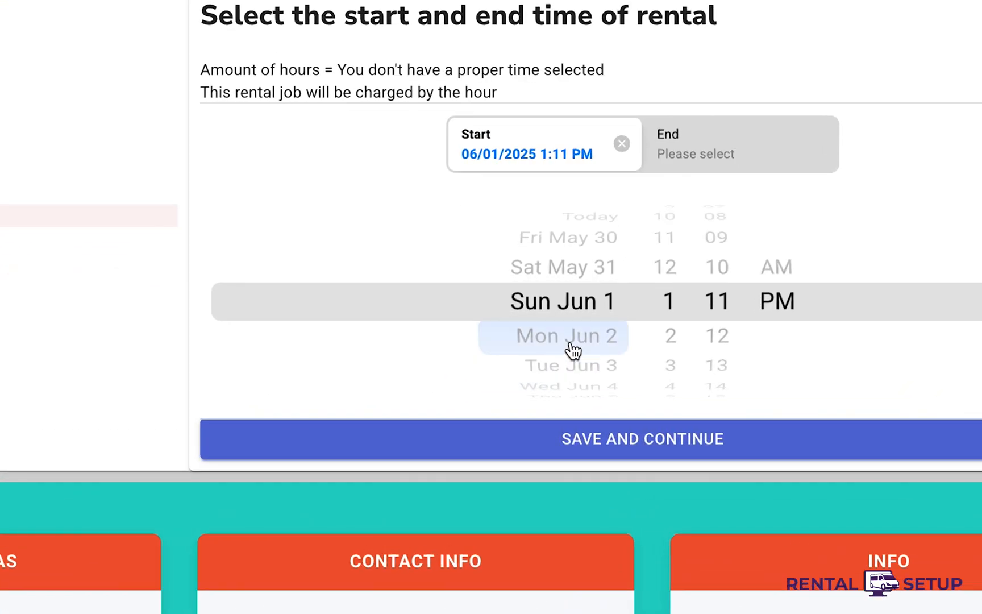
{"action": "left_click", "coordinate": [571, 346]}
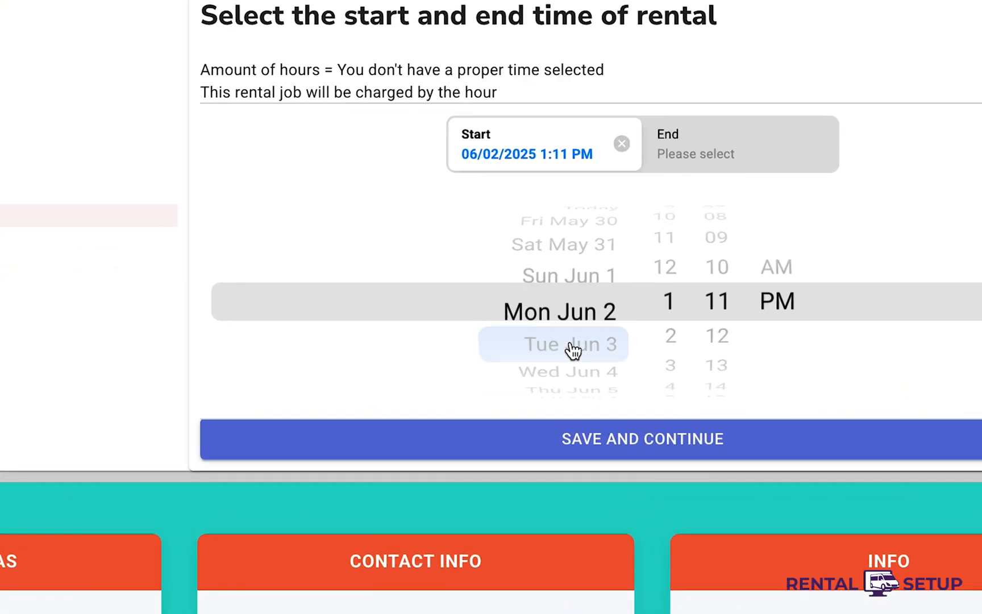
{"action": "left_click", "coordinate": [760, 145]}
{"action": "left_click", "coordinate": [670, 336]}
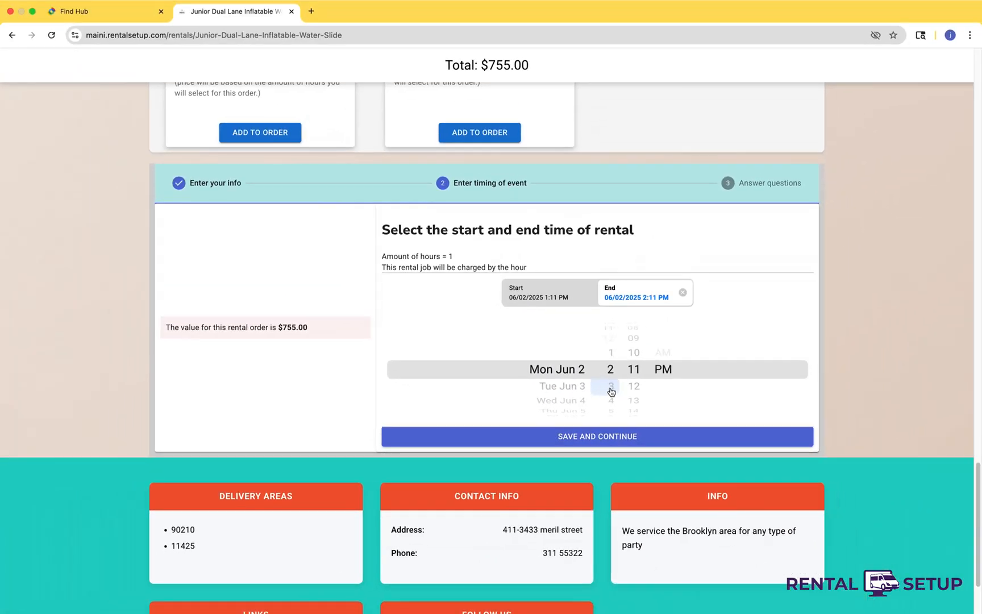
{"action": "left_click", "coordinate": [611, 390]}
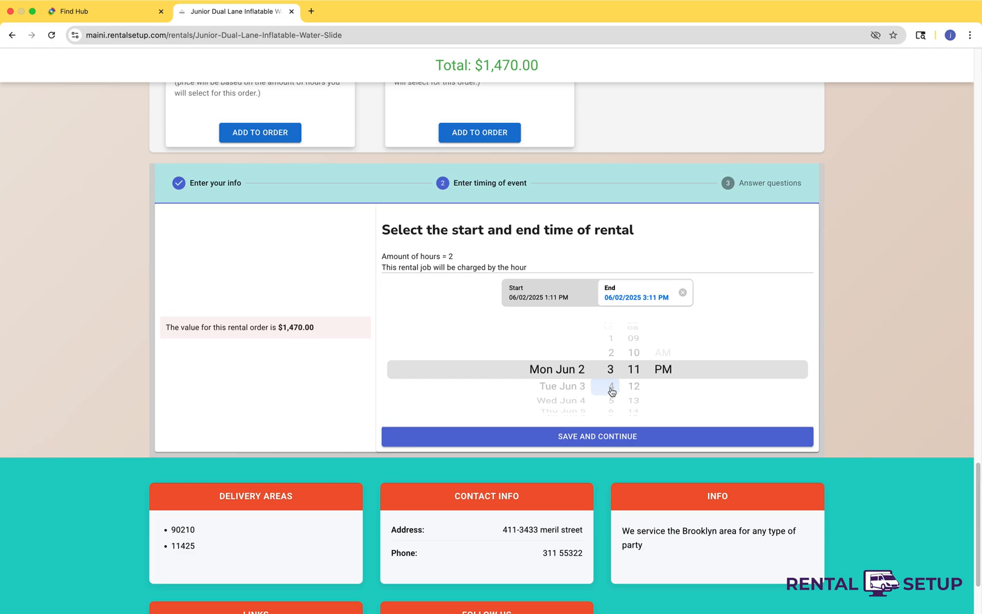
{"action": "left_click", "coordinate": [688, 438]}
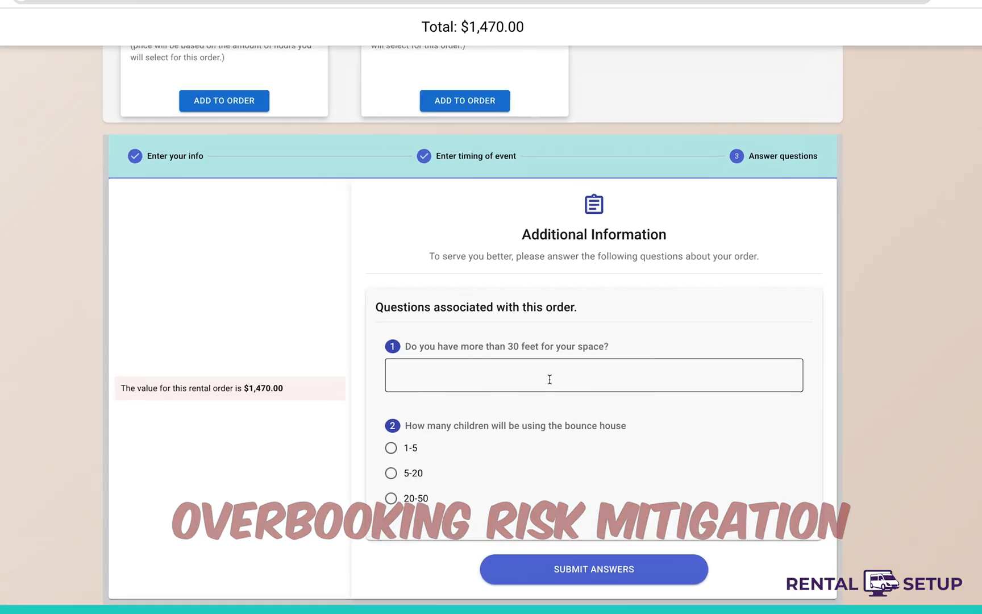
Answer the order questions about having more than 30 feet of space and how many children will use the bounce house
{"action": "left_click", "coordinate": [557, 386]}
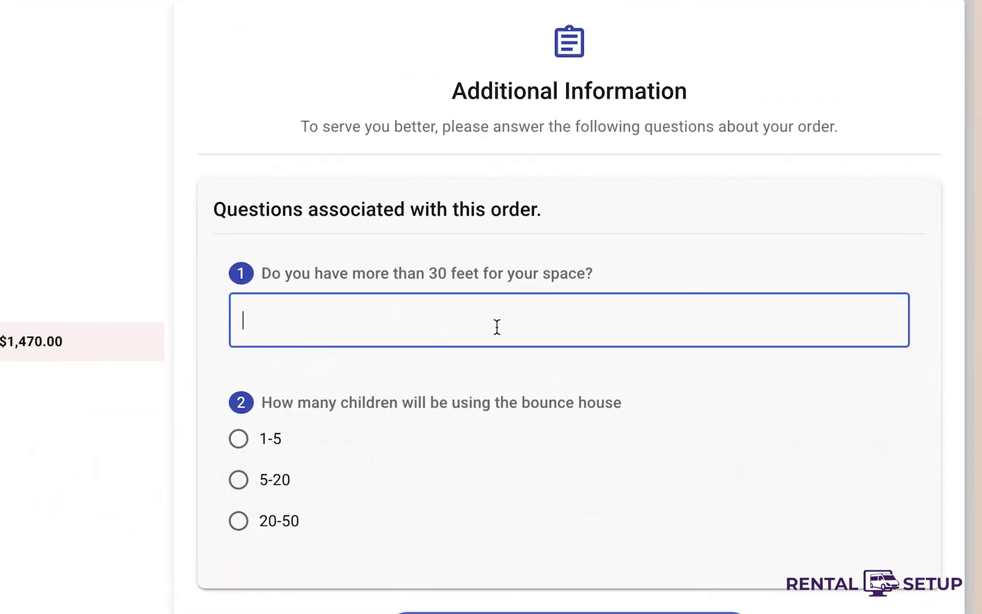
{"action": "type", "text": "ye"}
{"action": "left_click", "coordinate": [211, 436]}
{"action": "left_click", "coordinate": [235, 311]}
{"action": "type", "text": "e"}
{"action": "left_click", "coordinate": [211, 481]}
{"action": "left_click", "coordinate": [204, 435]}
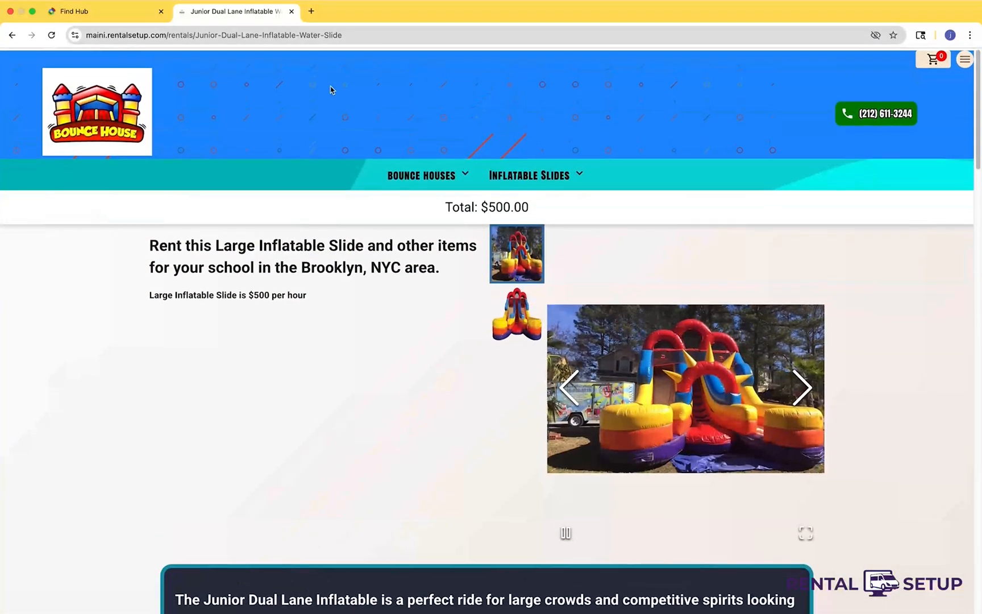
Open the site's login page and sign in to the back-end with the account email and password
{"action": "left_click", "coordinate": [970, 61]}
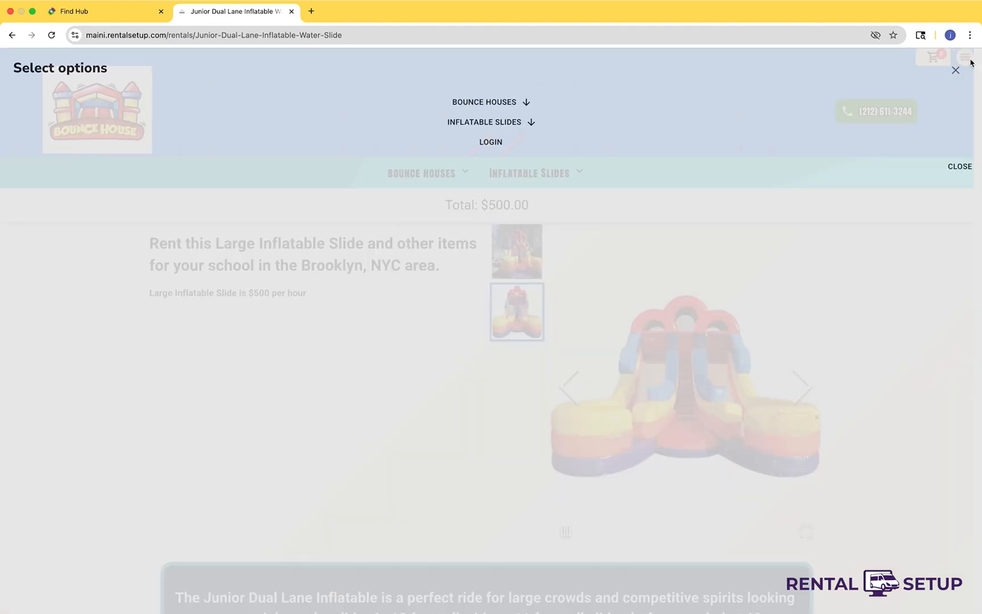
{"action": "left_click", "coordinate": [492, 142]}
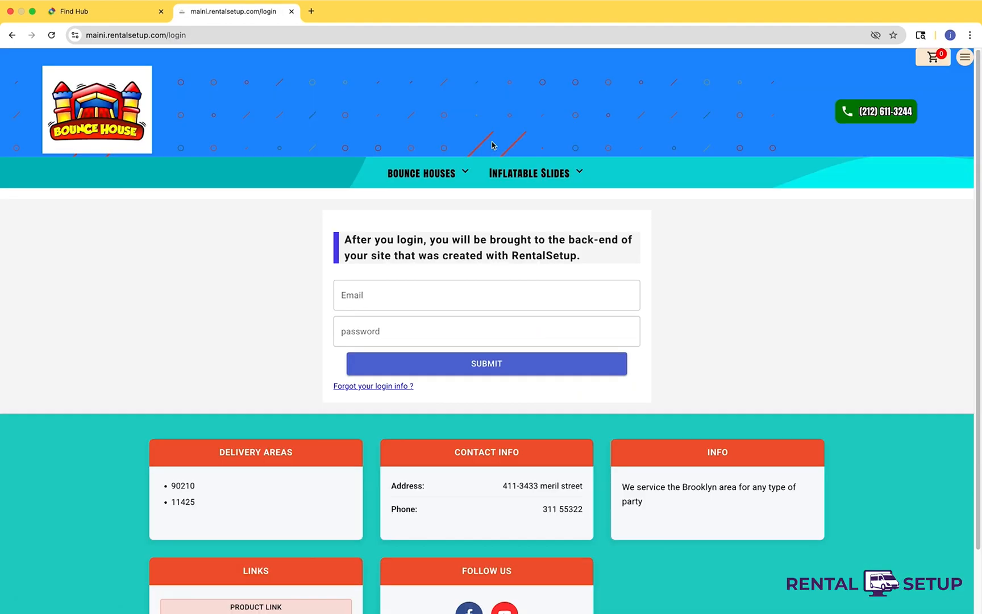
{"action": "left_click", "coordinate": [517, 296]}
{"action": "type", "text": "ma"}
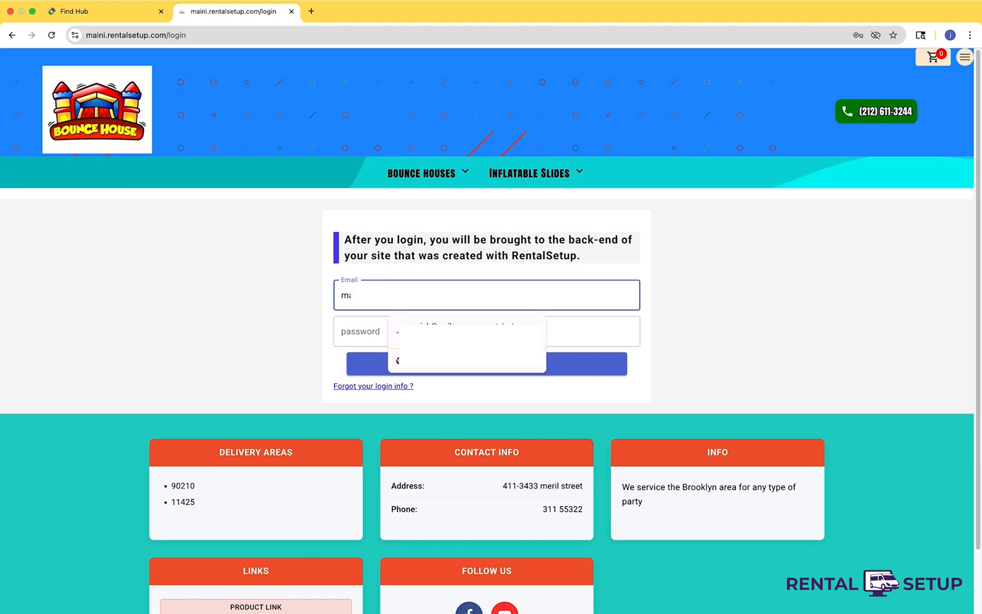
{"action": "type", "text": "ini"}
{"action": "key", "text": "Down"}
{"action": "key", "text": "Return"}
{"action": "key", "text": "Tab"}
{"action": "type", "text": "••"}
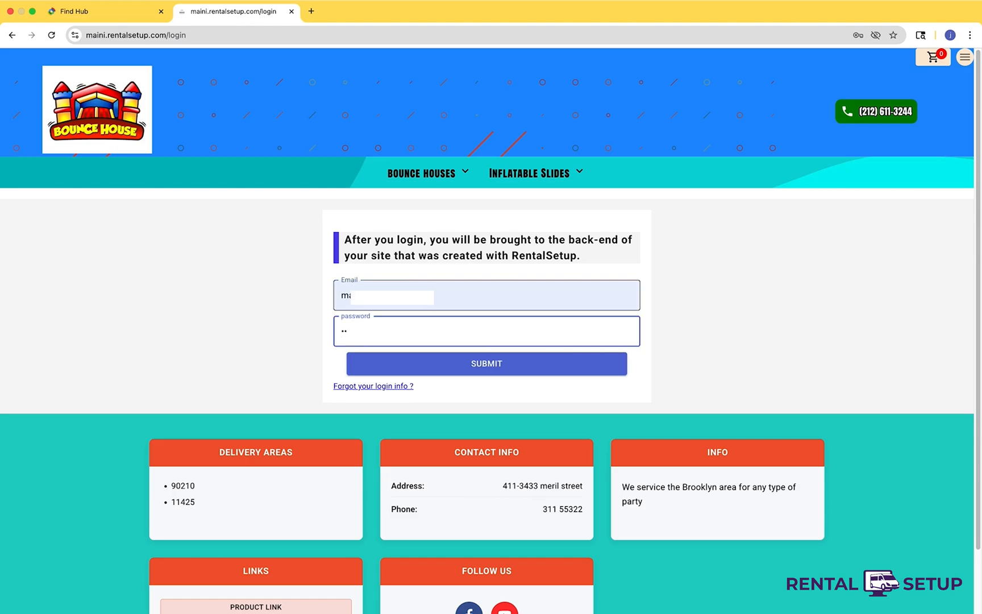
{"action": "key", "text": "Tab"}
{"action": "key", "text": "Return"}
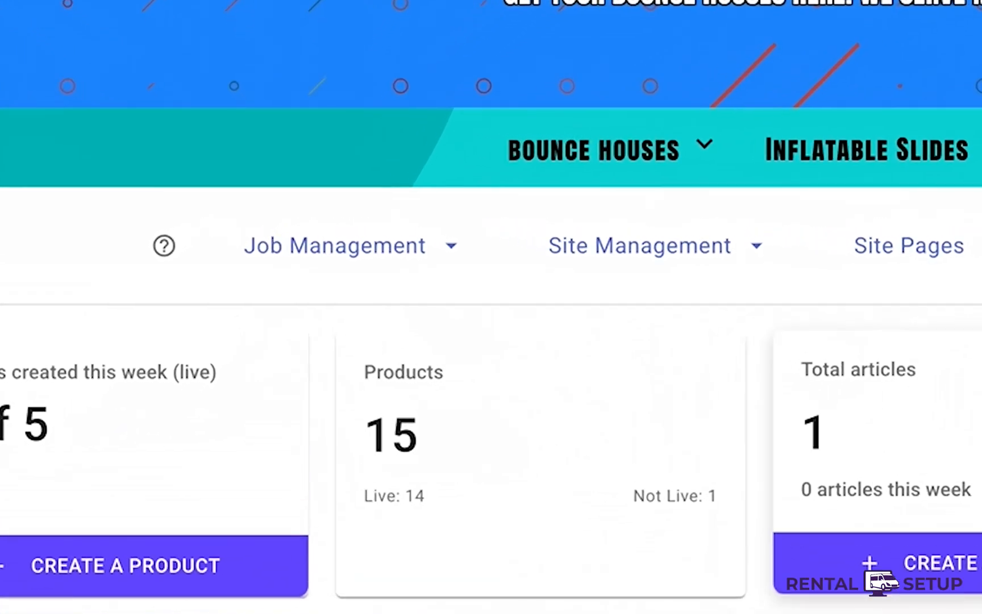
Open the job list in the back-end's job management section
{"action": "left_click", "coordinate": [324, 245]}
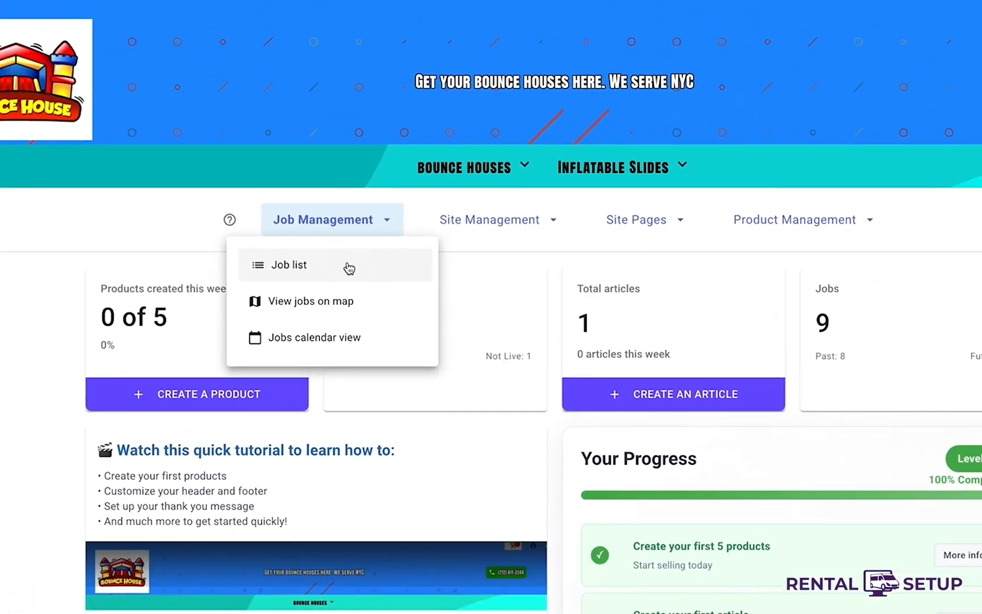
{"action": "left_click", "coordinate": [383, 335]}
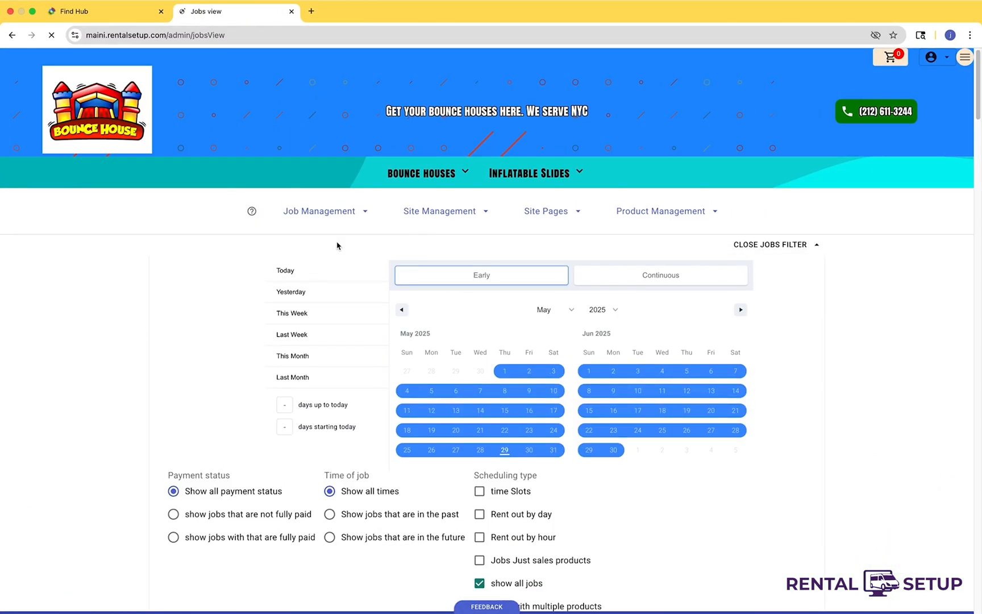
Review the newest job's rental times, add-ons and payment details, and expand its form elements to read the customer's answers
{"action": "scroll", "coordinate": [337, 246], "scroll_direction": "down", "scroll_amount": 15}
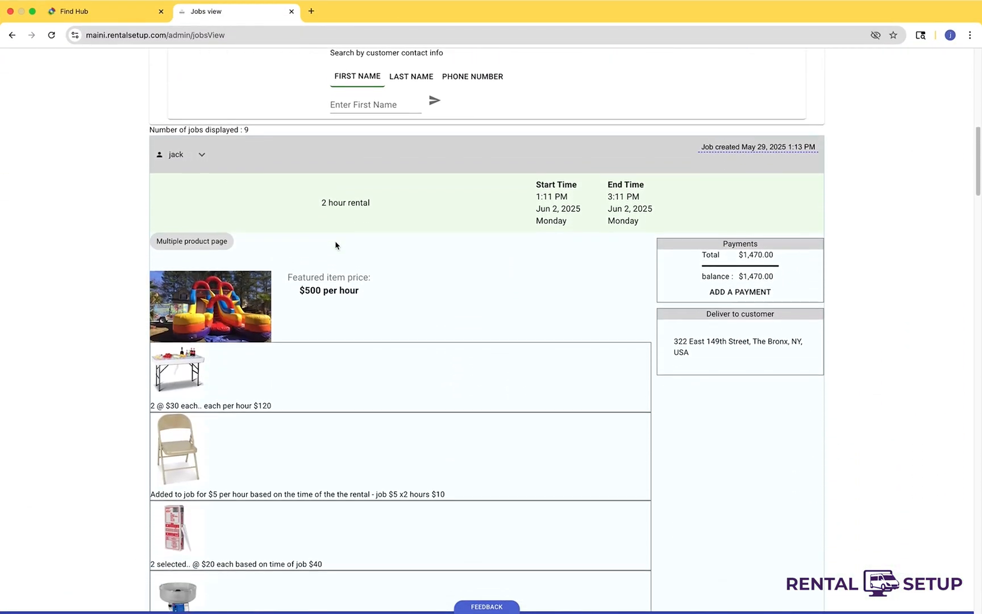
{"action": "scroll", "coordinate": [336, 245], "scroll_direction": "down", "scroll_amount": 1}
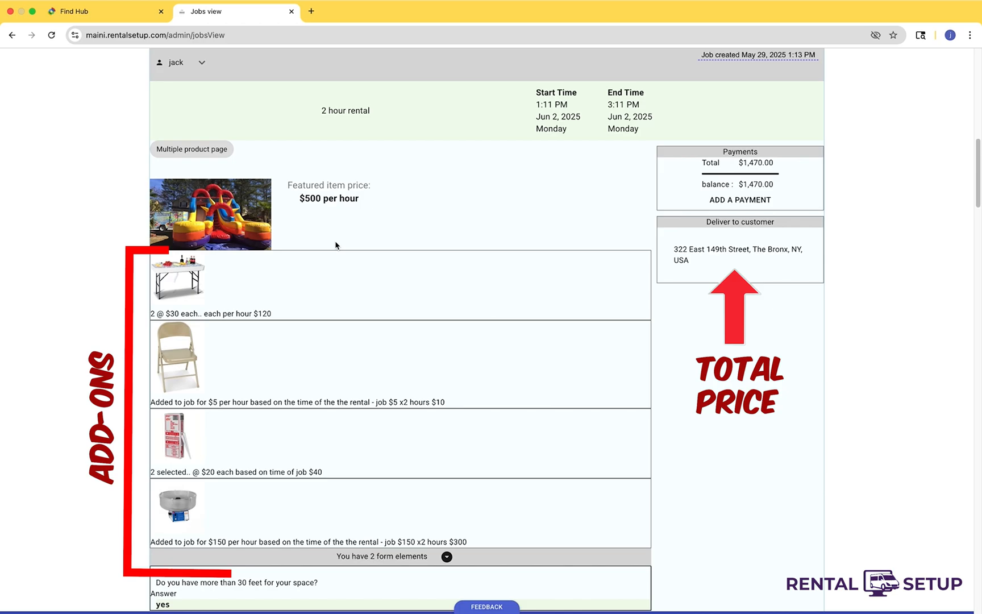
{"action": "scroll", "coordinate": [335, 240], "scroll_direction": "down", "scroll_amount": 8}
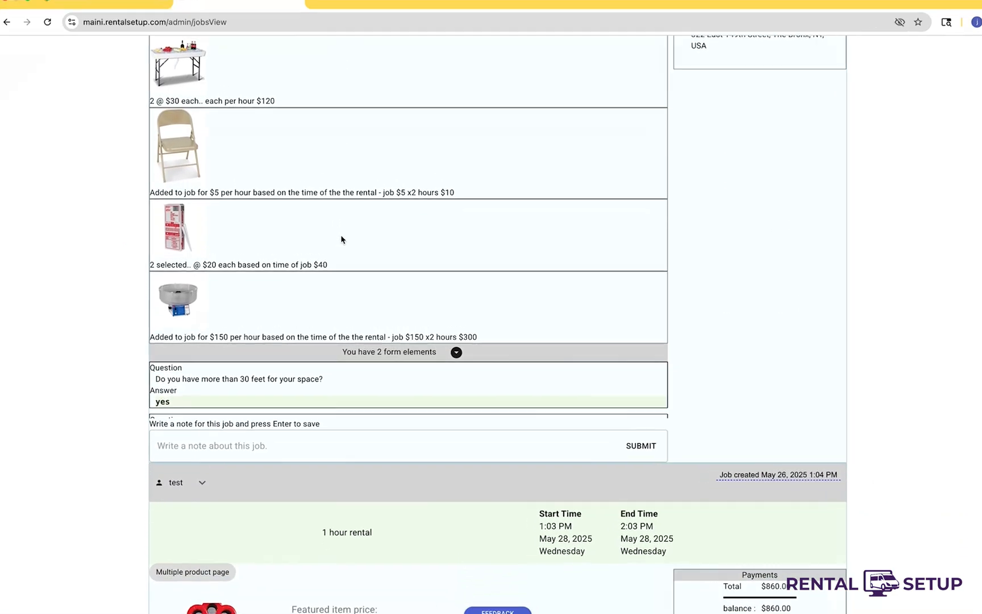
{"action": "left_click", "coordinate": [457, 352]}
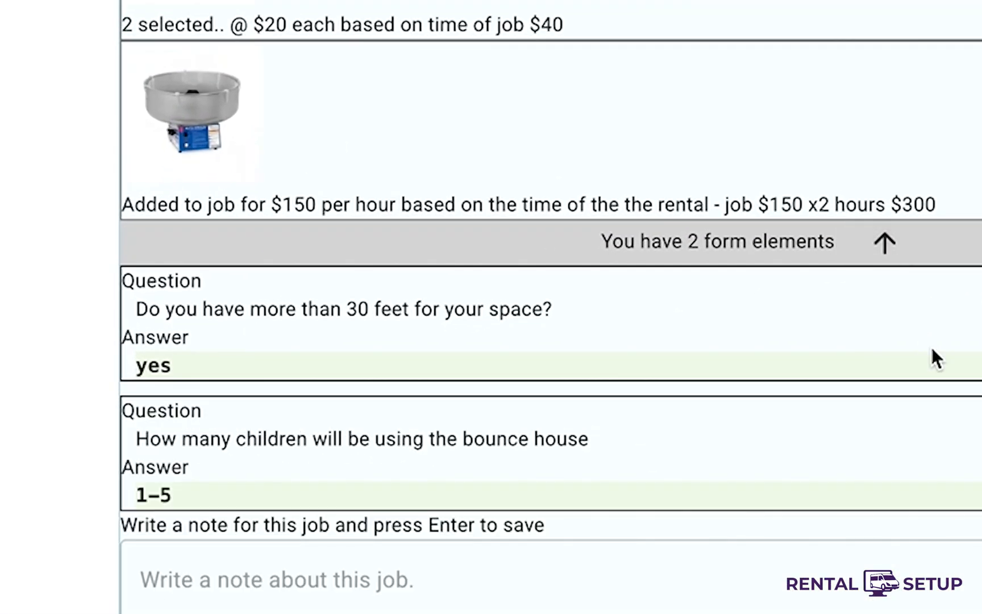
{"action": "scroll", "coordinate": [937, 358], "scroll_direction": "down", "scroll_amount": 1}
{"action": "scroll", "coordinate": [937, 358], "scroll_direction": "up", "scroll_amount": 5}
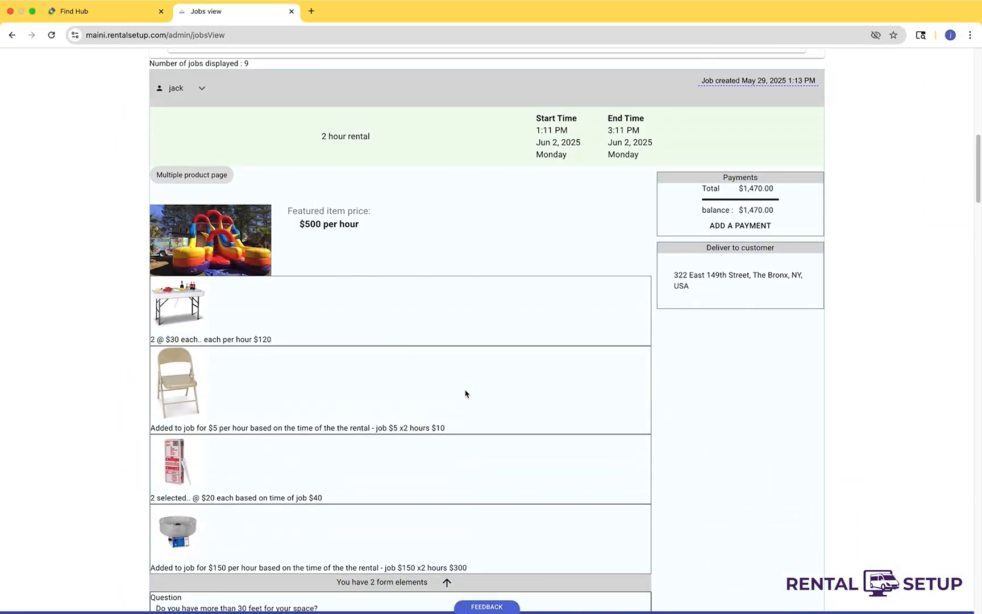
Open the invoice for the job created May 29, 2025 1:13 PM and review its PDF
{"action": "left_click", "coordinate": [720, 85]}
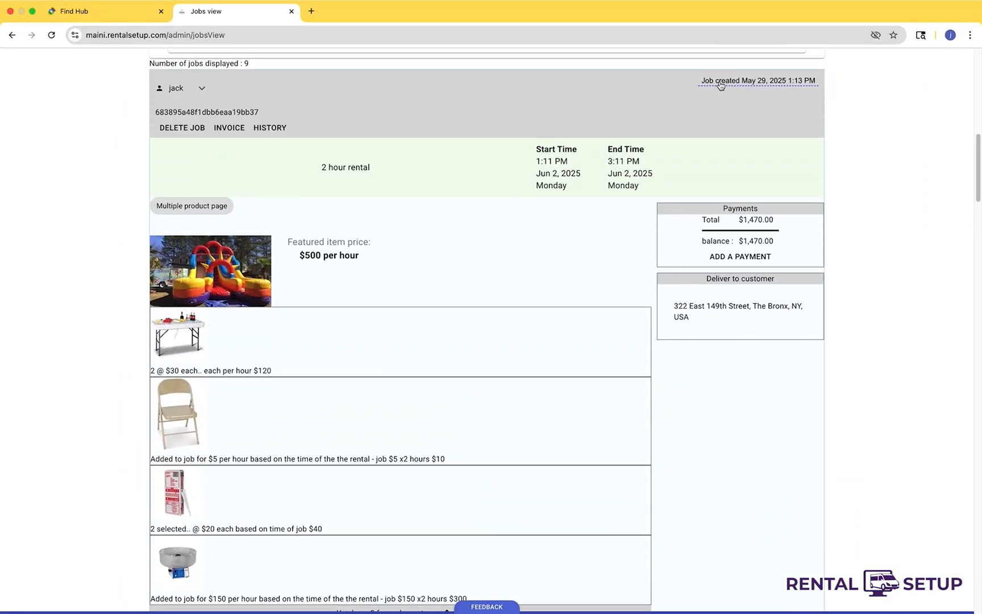
{"action": "left_click", "coordinate": [238, 130]}
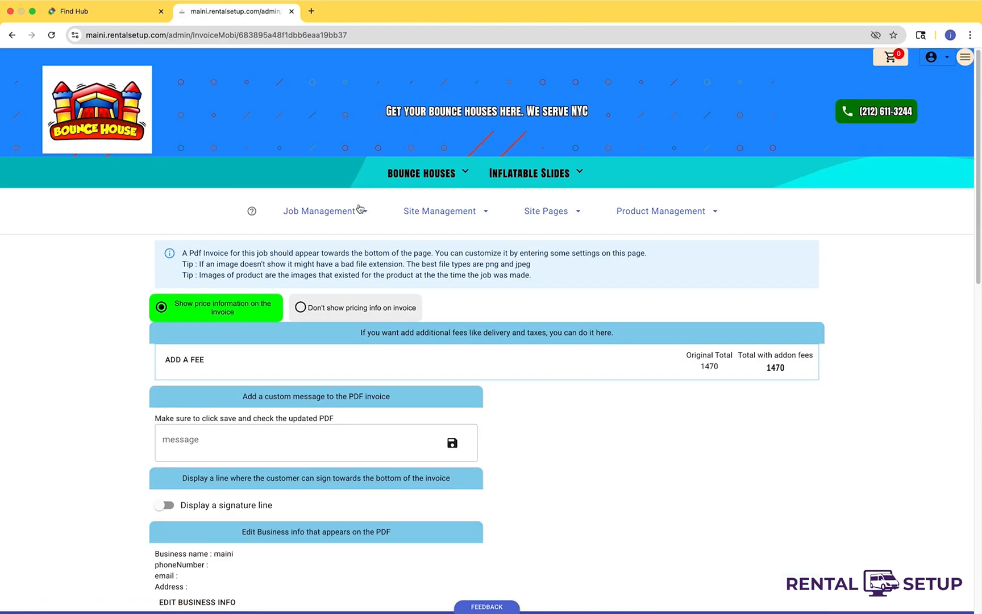
{"action": "scroll", "coordinate": [360, 208], "scroll_direction": "down", "scroll_amount": 12}
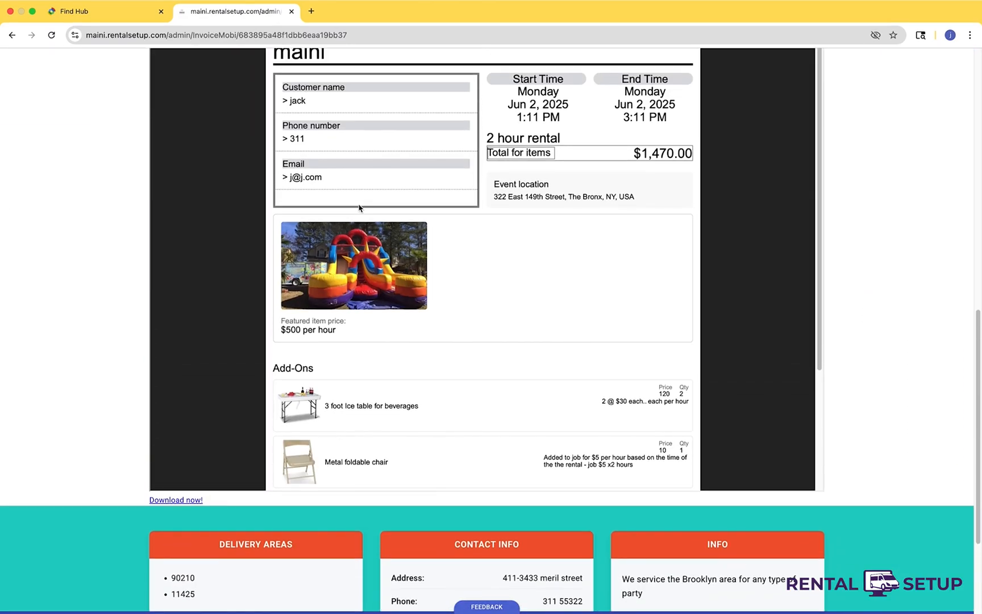
{"action": "scroll", "coordinate": [359, 209], "scroll_direction": "down", "scroll_amount": 3}
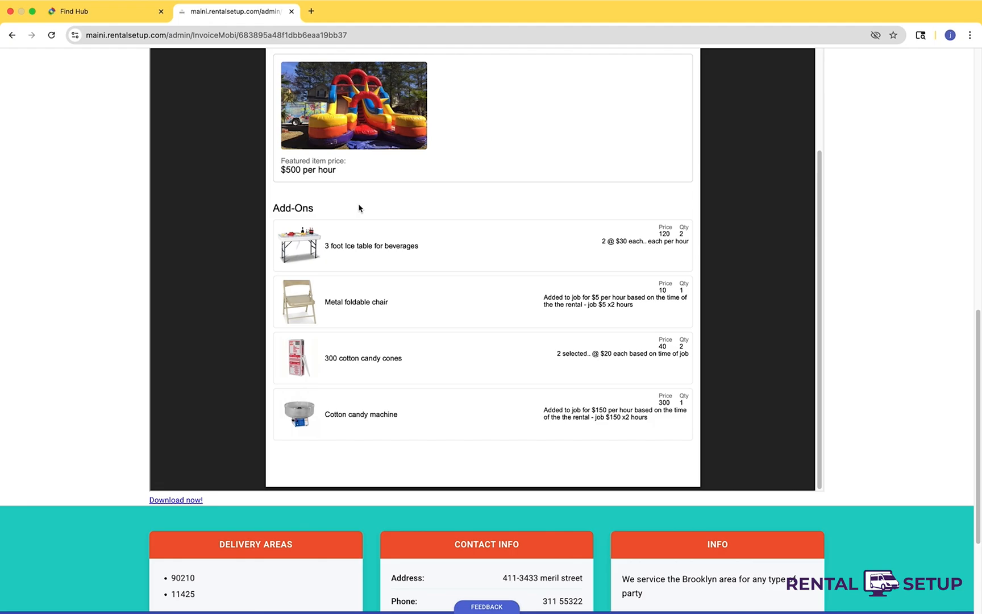
{"action": "scroll", "coordinate": [360, 209], "scroll_direction": "up", "scroll_amount": 5}
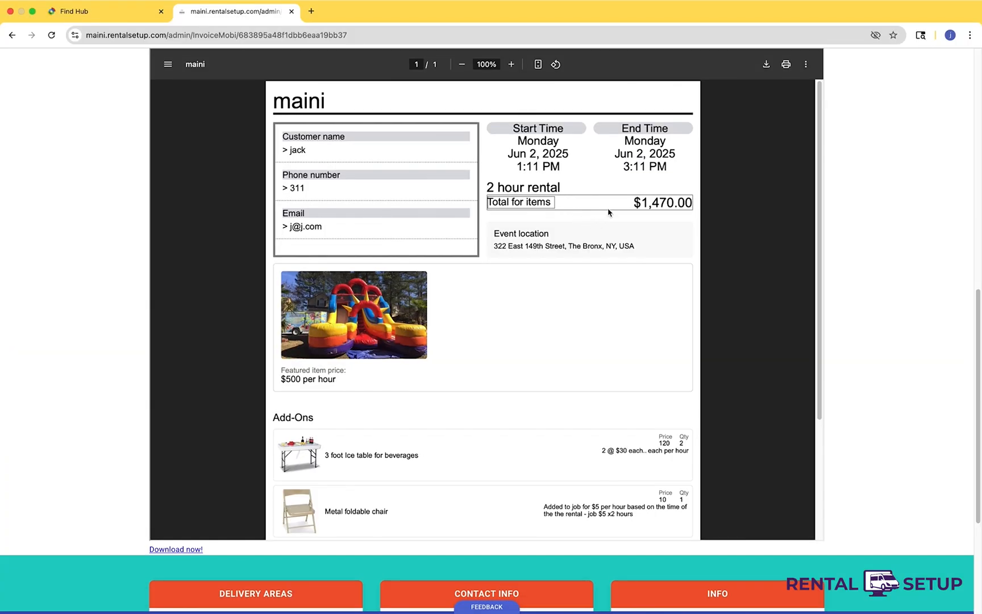
{"action": "scroll", "coordinate": [610, 211], "scroll_direction": "up", "scroll_amount": 6}
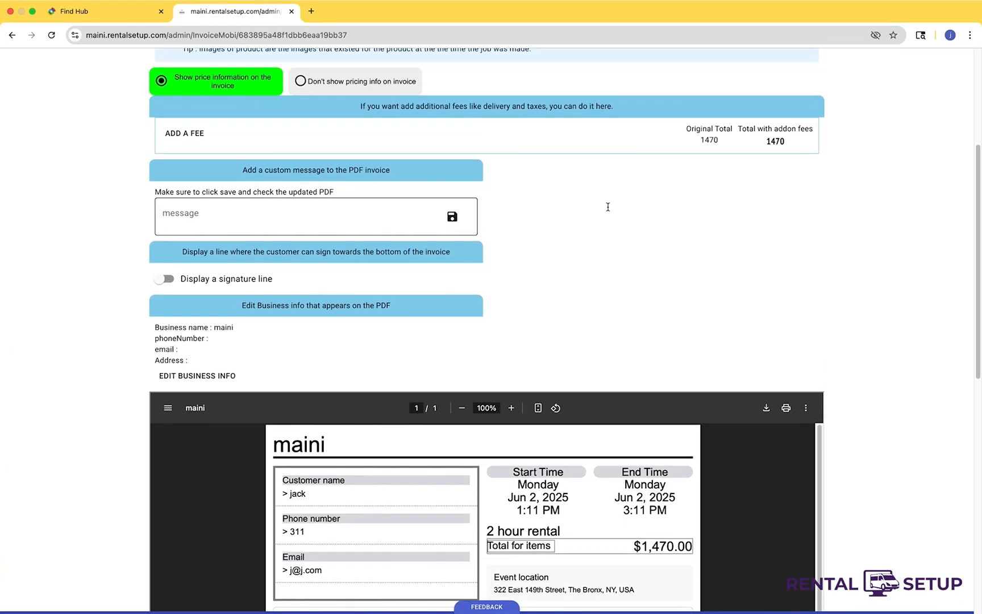
Add an additional fee labelled taxes with an amount of 100 to the invoice and check the updated PDF
{"action": "left_click", "coordinate": [184, 133]}
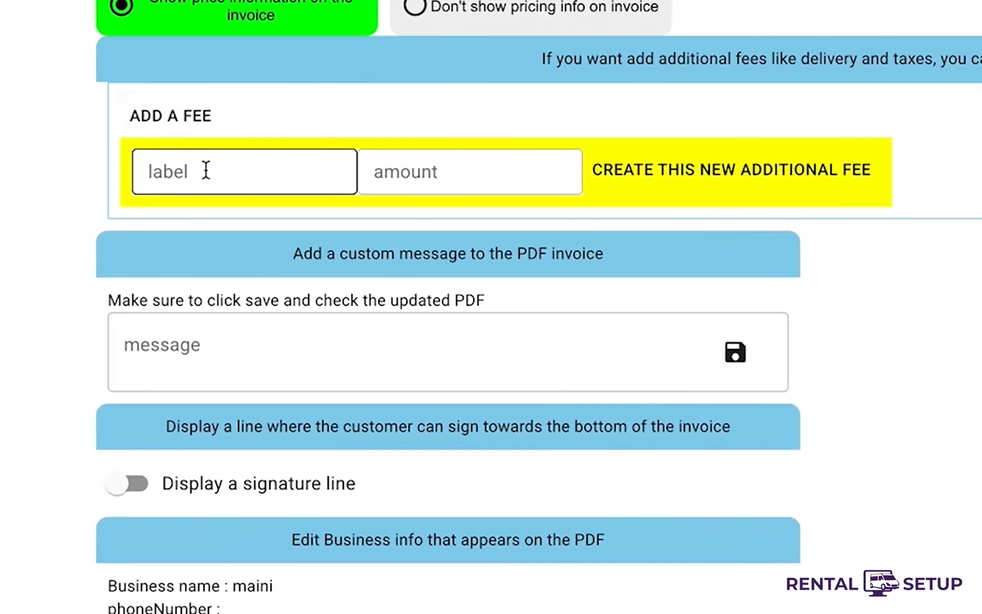
{"action": "left_click", "coordinate": [206, 170]}
{"action": "type", "text": "taxes"}
{"action": "key", "text": "Tab"}
{"action": "type", "text": "100"}
{"action": "key", "text": "Return"}
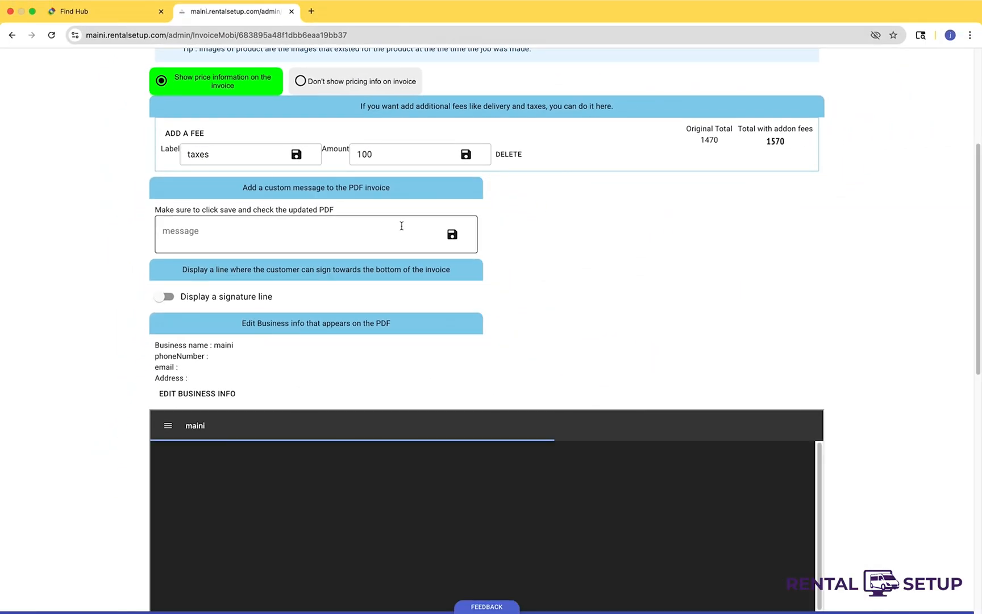
{"action": "scroll", "coordinate": [401, 226], "scroll_direction": "down", "scroll_amount": 5}
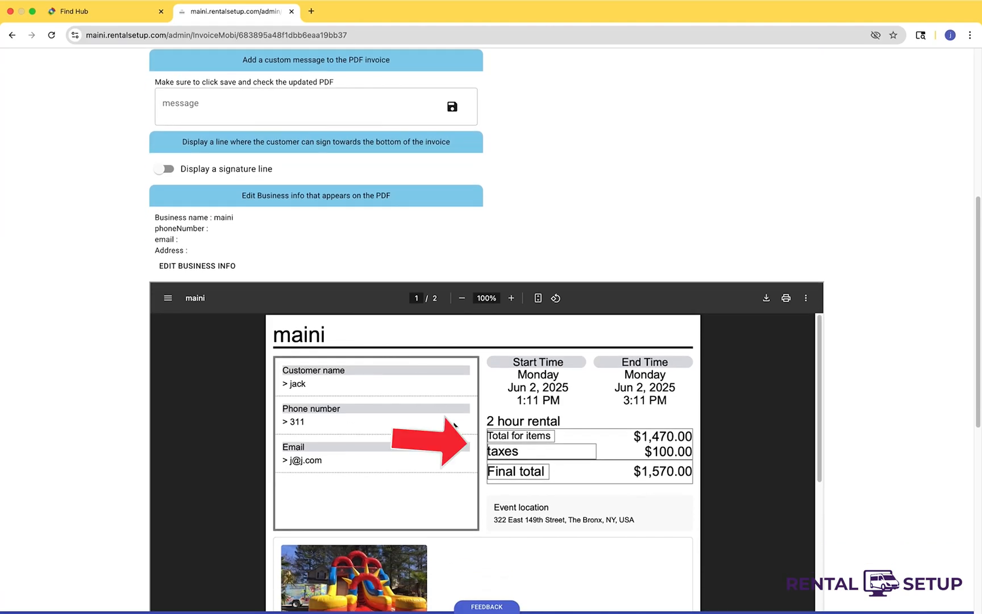
{"action": "scroll", "coordinate": [590, 462], "scroll_direction": "down", "scroll_amount": 1}
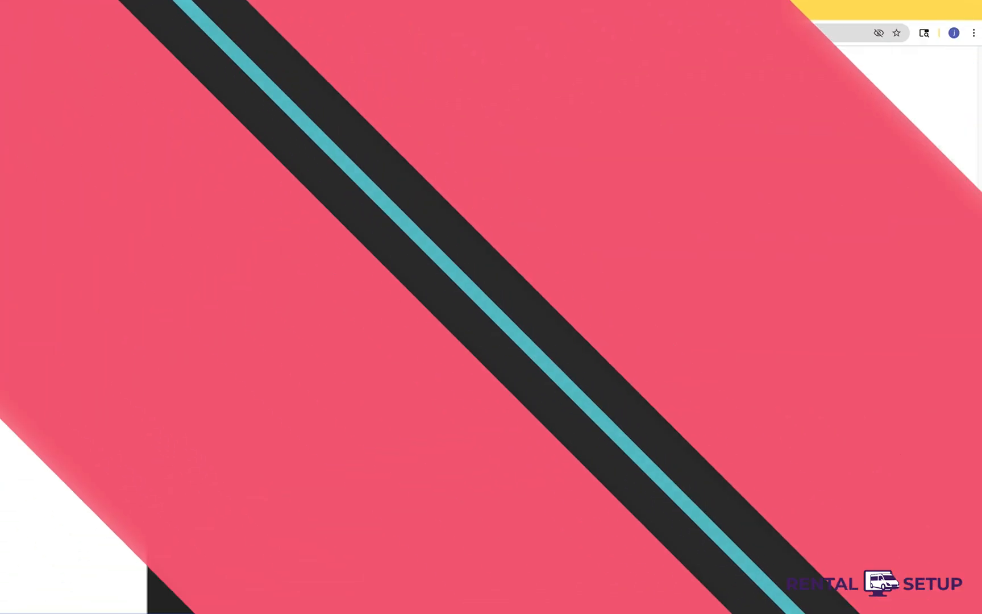
Open the page for creating a multi-product page
{"action": "scroll", "coordinate": [648, 277], "scroll_direction": "up", "scroll_amount": 3}
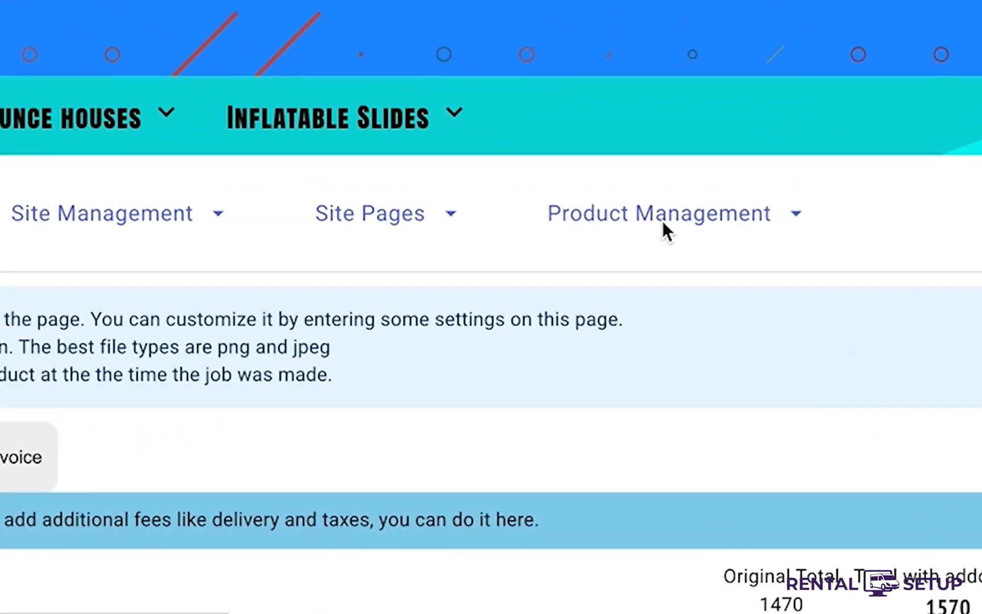
{"action": "left_click", "coordinate": [662, 220]}
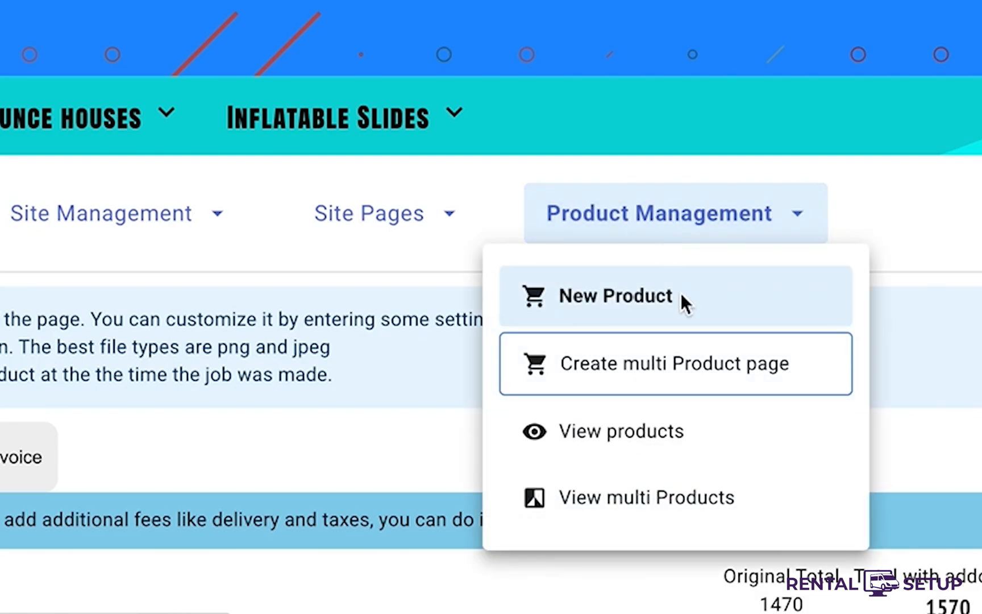
{"action": "left_click", "coordinate": [705, 370]}
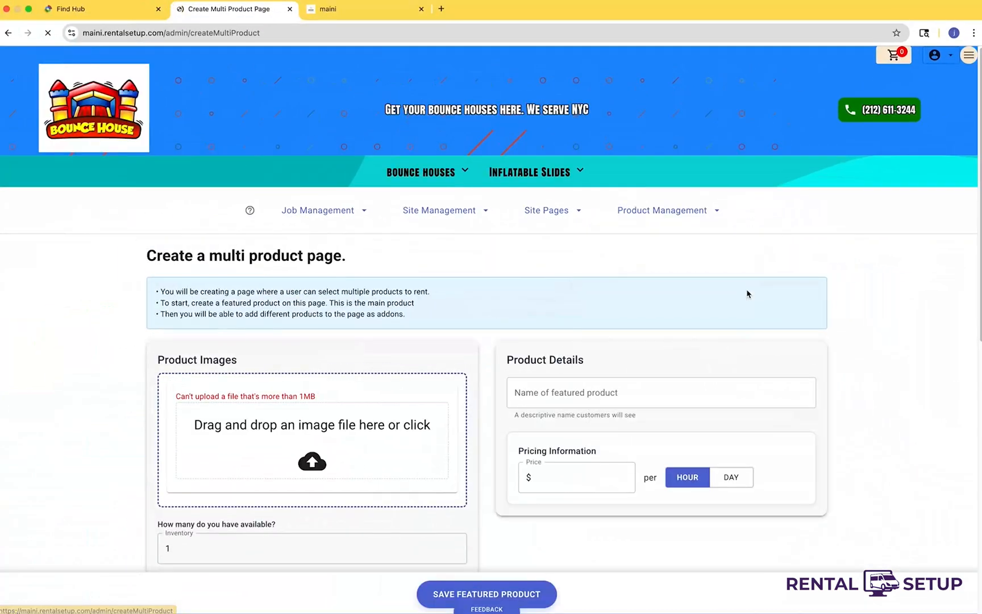
Name the featured product Dual Lane Water Slide and upload the images jrRelayOutside.jpg and Junior-Double-Splash-Slide.png
{"action": "scroll", "coordinate": [747, 294], "scroll_direction": "down", "scroll_amount": 1}
{"action": "left_click", "coordinate": [569, 345]}
{"action": "type", "text": "Dual lane water Slide"}
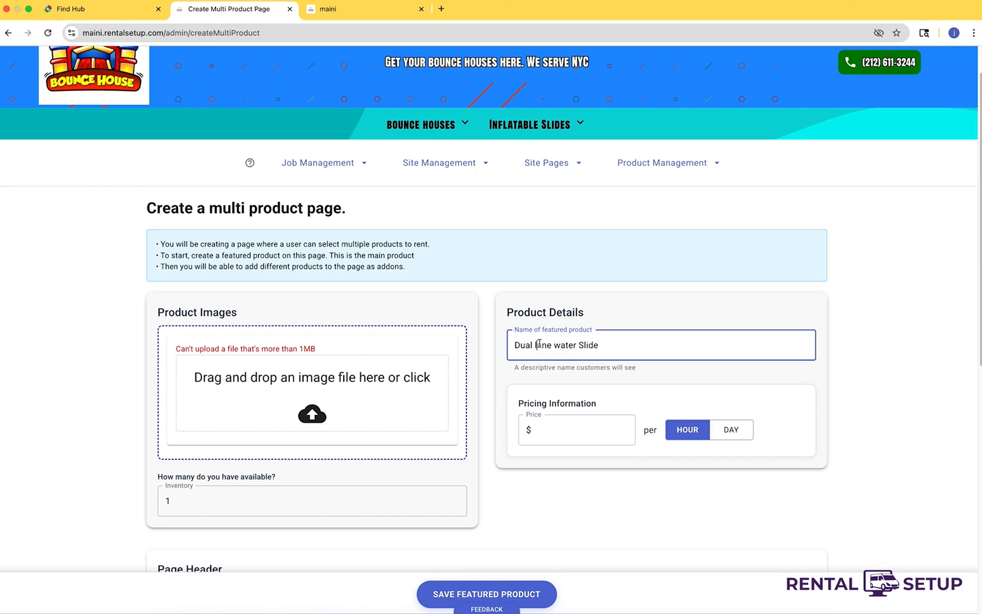
{"action": "key", "text": "BackSpace"}
{"action": "type", "text": "L"}
{"action": "left_click", "coordinate": [325, 415]}
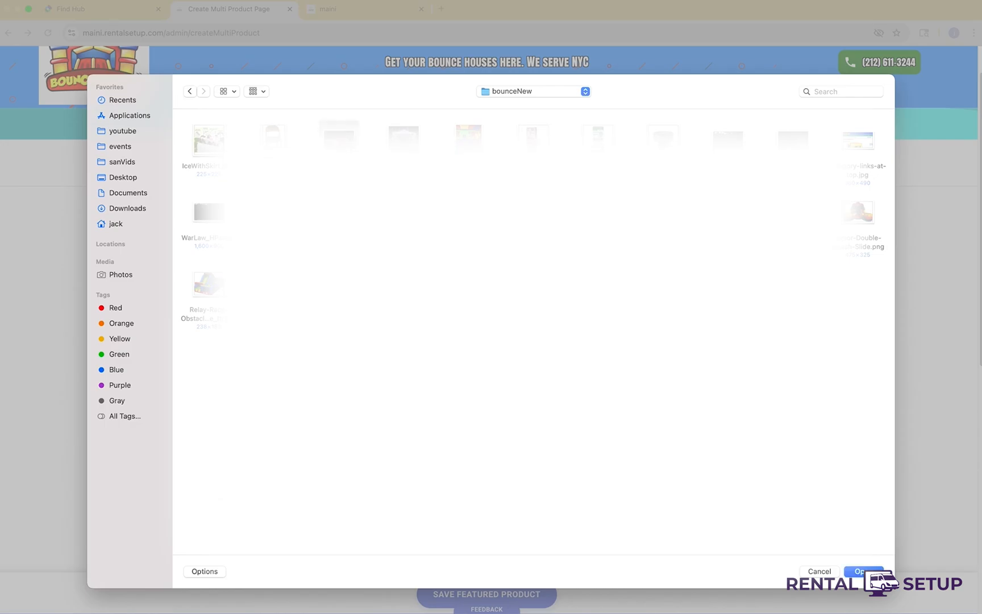
{"action": "left_click", "coordinate": [863, 571]}
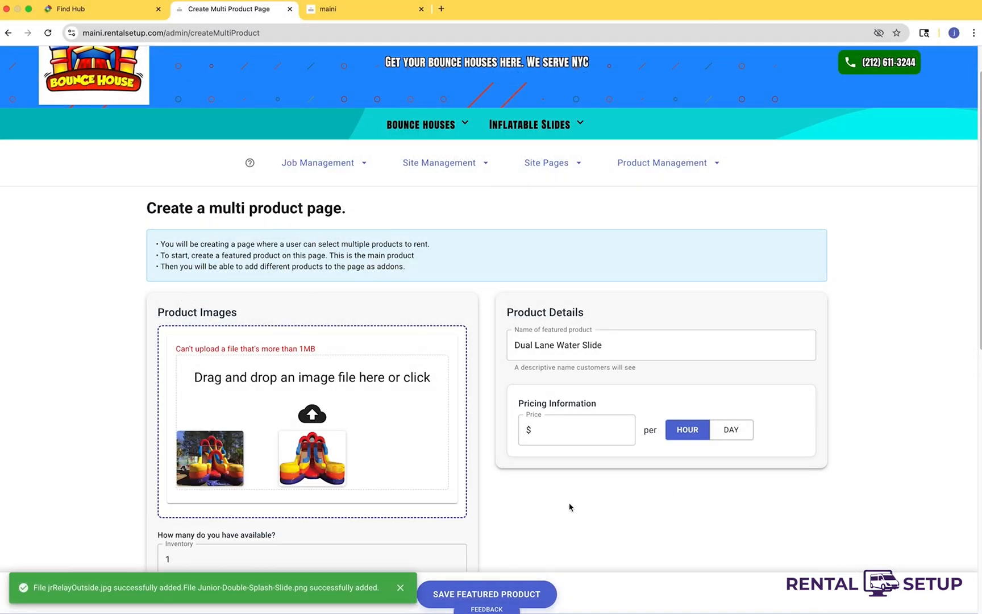
{"action": "scroll", "coordinate": [570, 507], "scroll_direction": "down", "scroll_amount": 10}
{"action": "scroll", "coordinate": [571, 508], "scroll_direction": "down", "scroll_amount": 1}
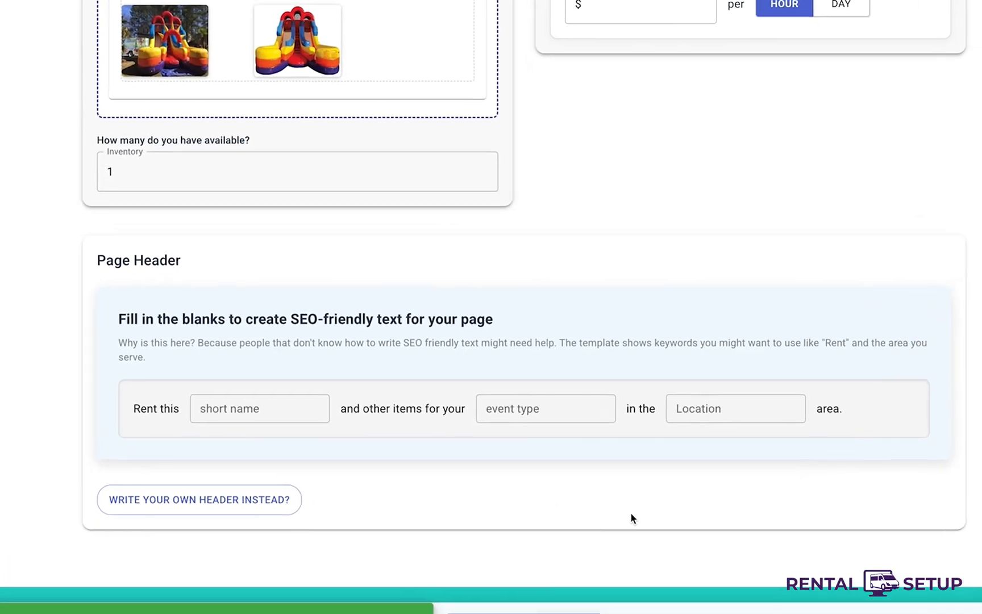
{"action": "left_click", "coordinate": [150, 534]}
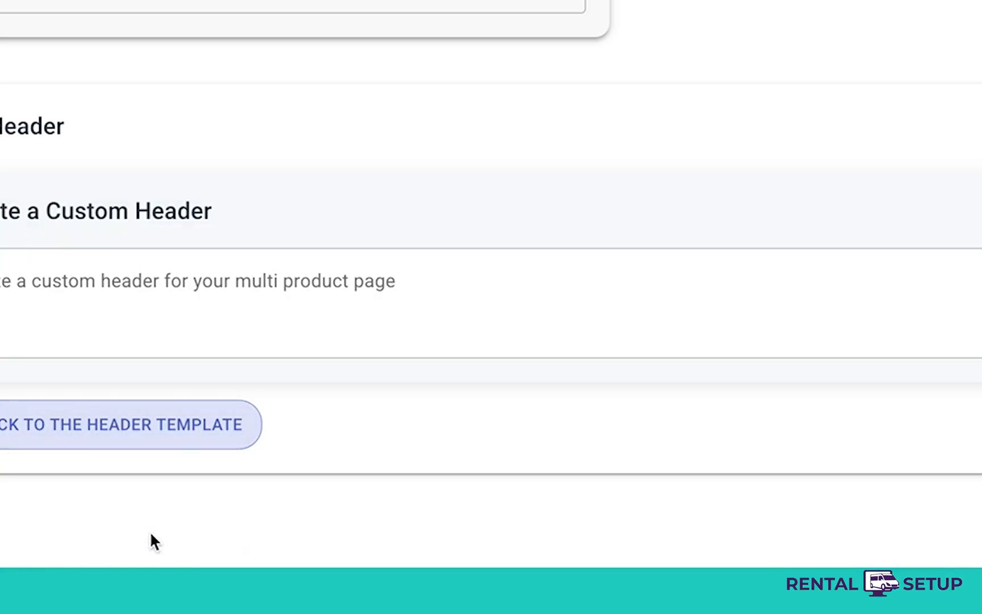
{"action": "left_click", "coordinate": [202, 272]}
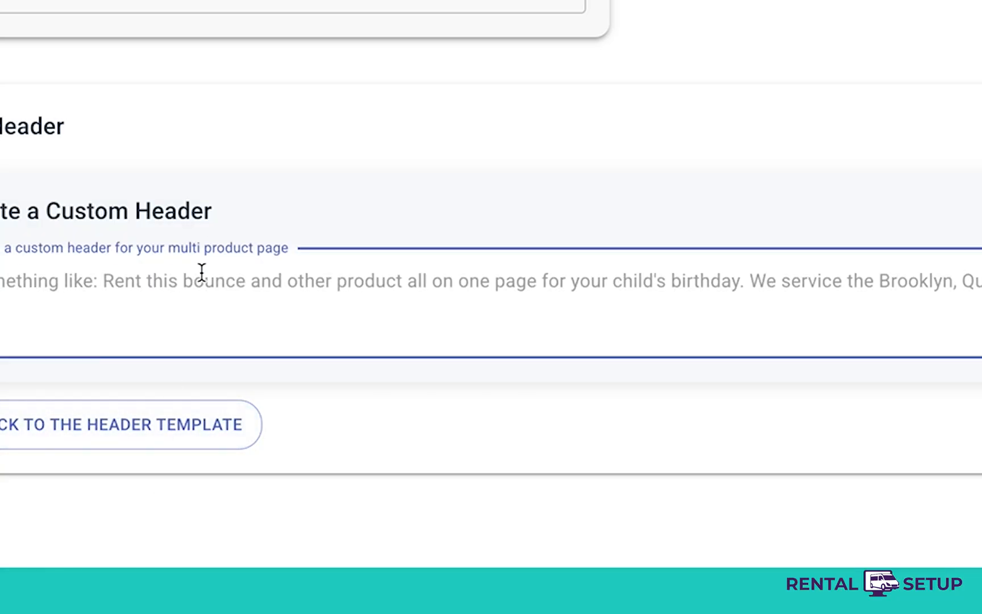
{"action": "type", "text": "R"}
{"action": "left_click", "coordinate": [210, 443]}
Fill in the page header template with short name Dual Lane Slide, event type Kids event and location NYC
{"action": "left_click", "coordinate": [152, 384]}
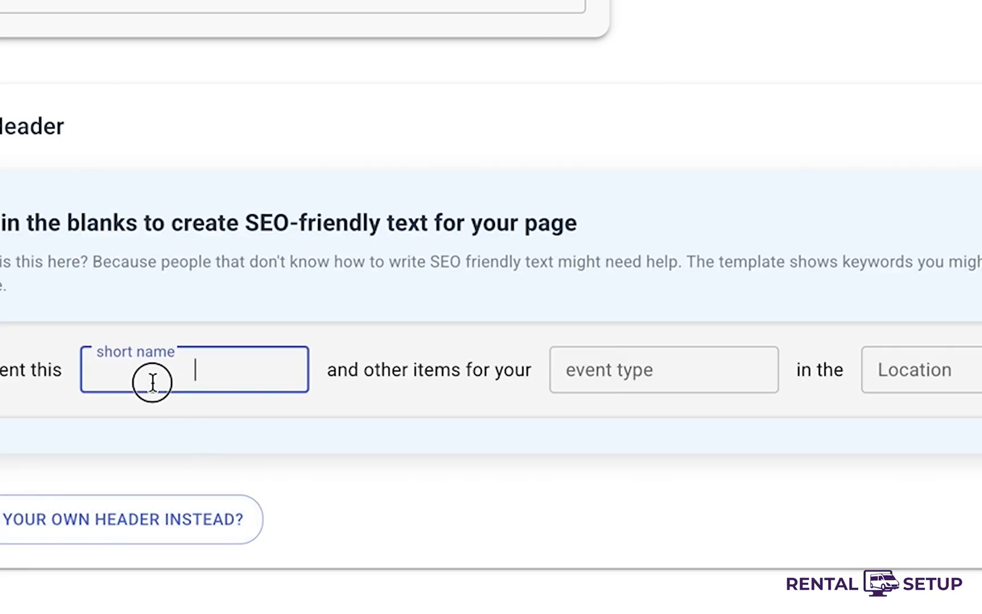
{"action": "type", "text": "Dual lane Slide"}
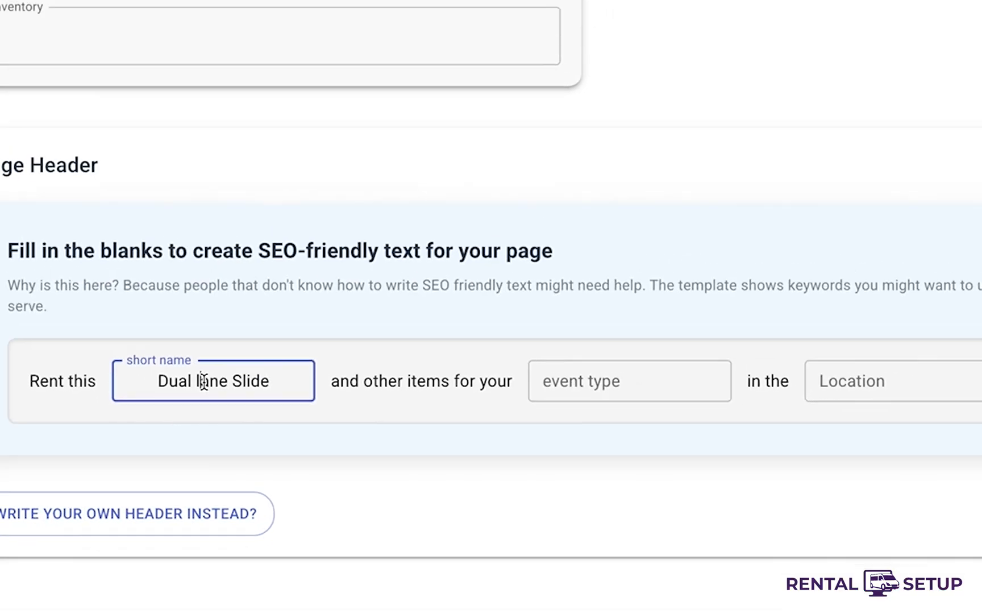
{"action": "left_click", "coordinate": [591, 381]}
{"action": "type", "text": "Kids event"}
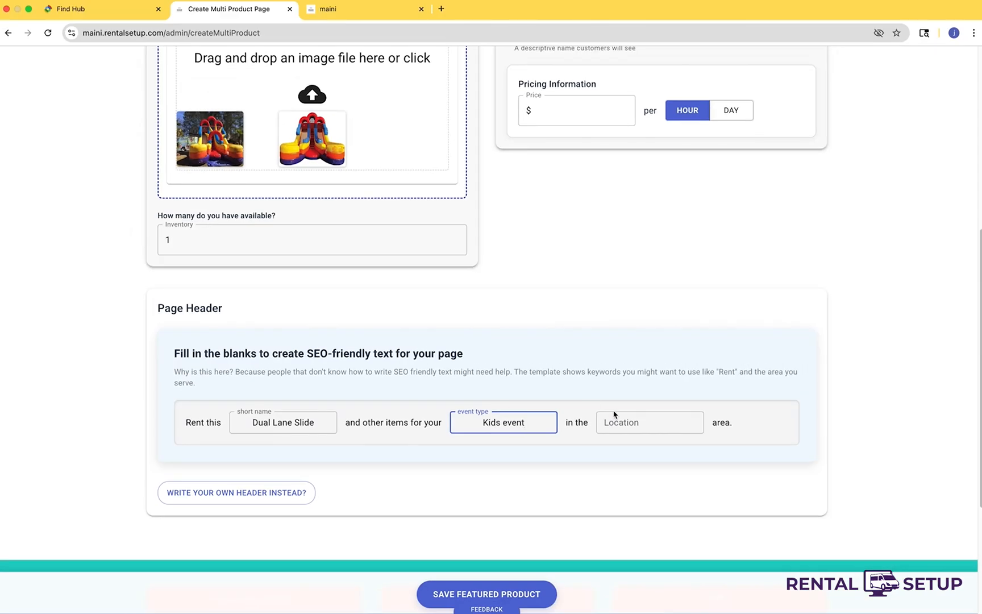
{"action": "left_click", "coordinate": [614, 413]}
{"action": "type", "text": "NY"}
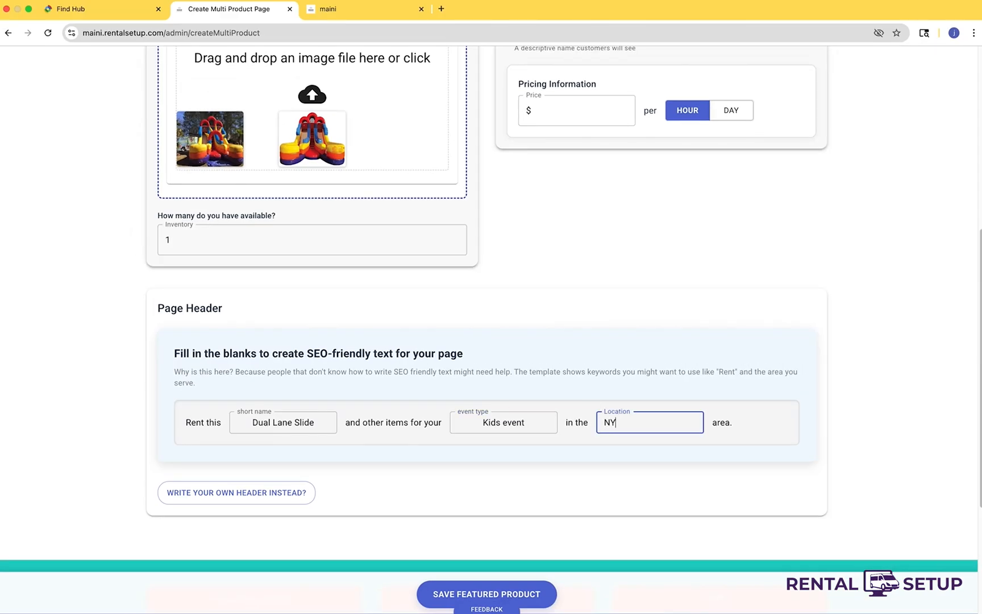
Set the featured product's price to $400 per day and save the featured product
{"action": "scroll", "coordinate": [603, 421], "scroll_direction": "up", "scroll_amount": 3}
{"action": "left_click", "coordinate": [565, 188]}
{"action": "type", "text": "400"}
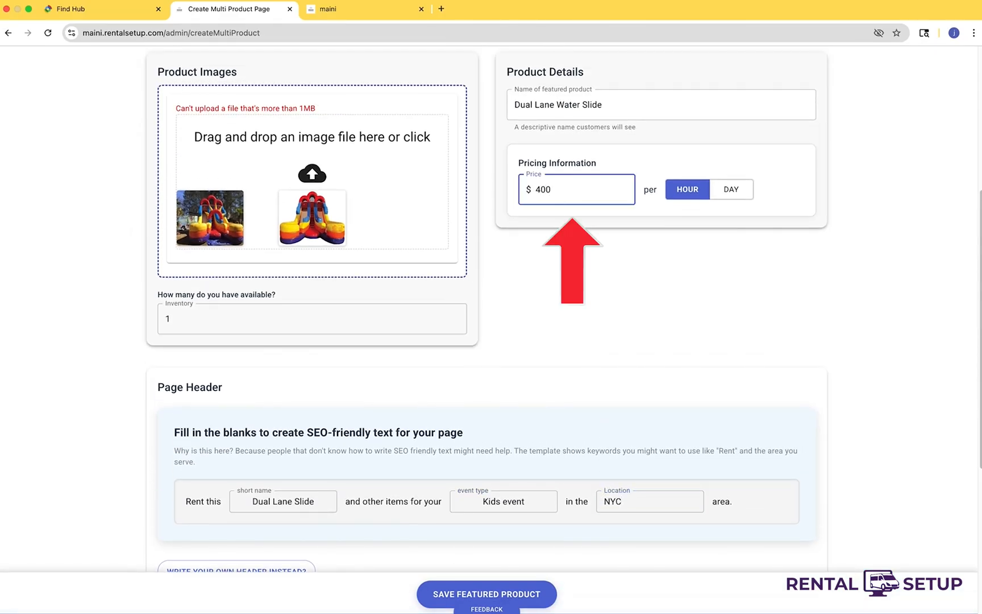
{"action": "left_click", "coordinate": [733, 194]}
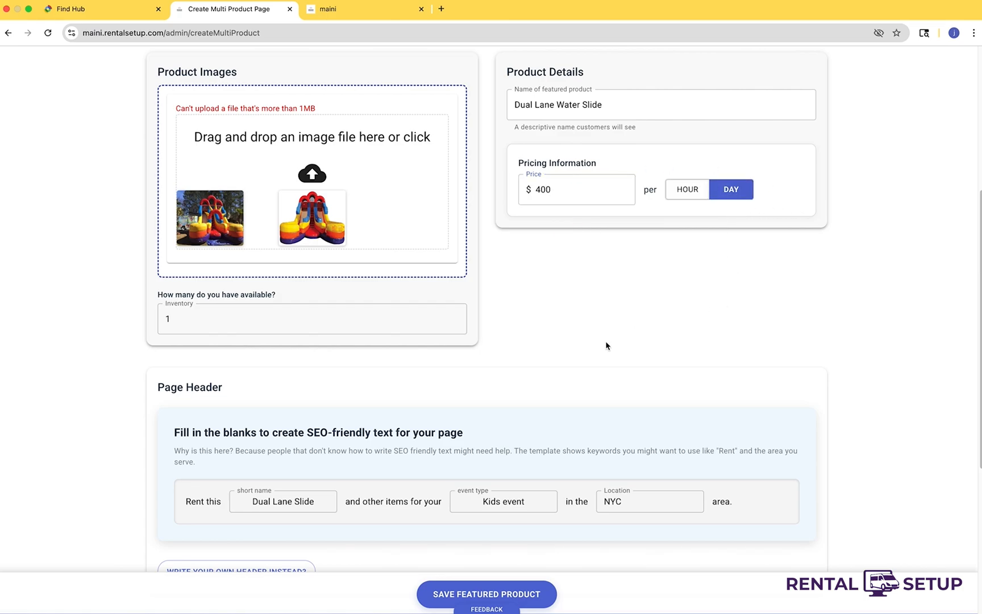
{"action": "scroll", "coordinate": [606, 346], "scroll_direction": "down", "scroll_amount": 1}
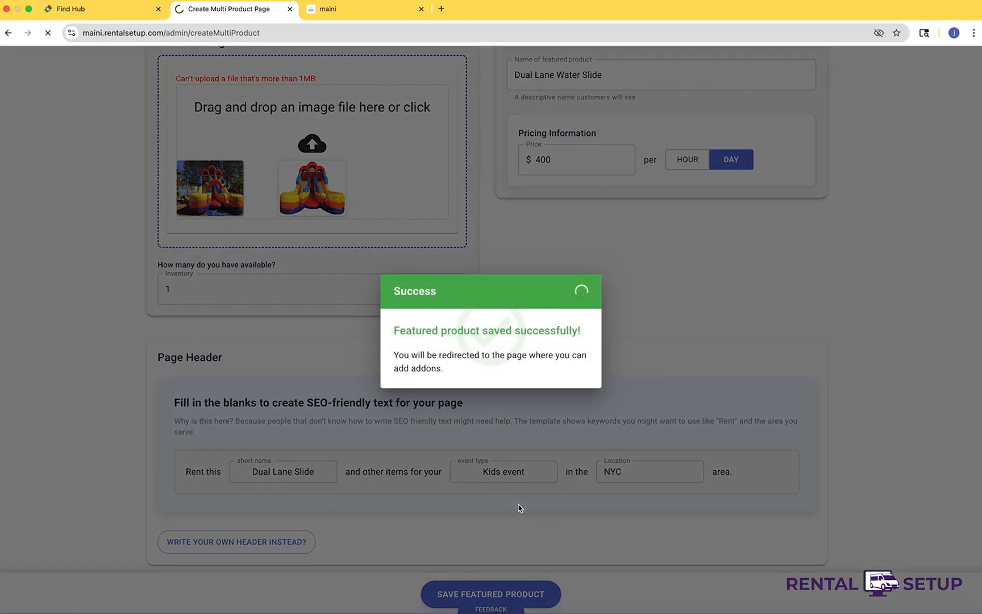
Review the product's edit page, including its add-on, waiver, form element, payment and inventory sections
{"action": "scroll", "coordinate": [438, 374], "scroll_direction": "down", "scroll_amount": 15}
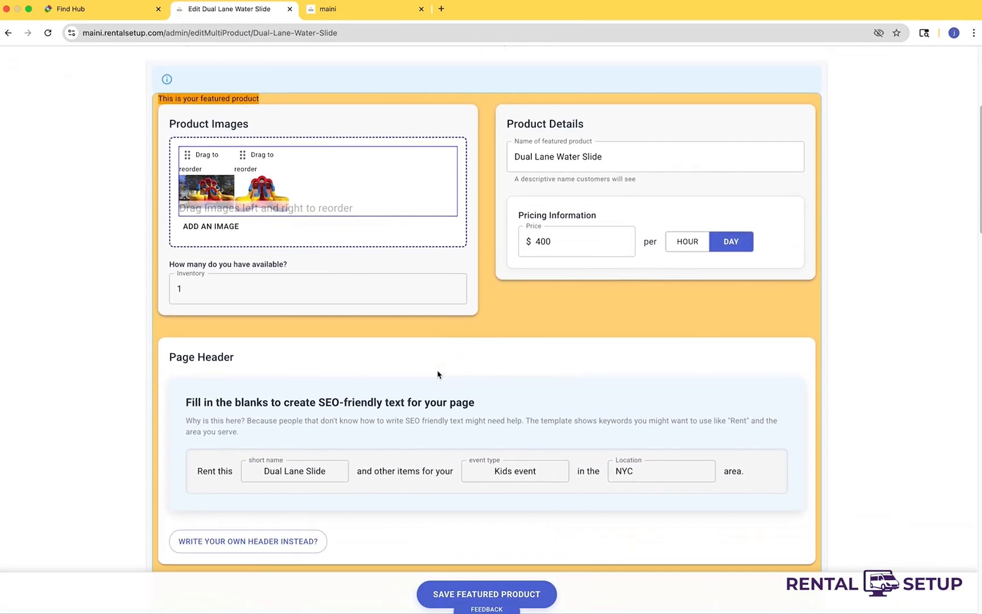
{"action": "scroll", "coordinate": [438, 374], "scroll_direction": "down", "scroll_amount": 5}
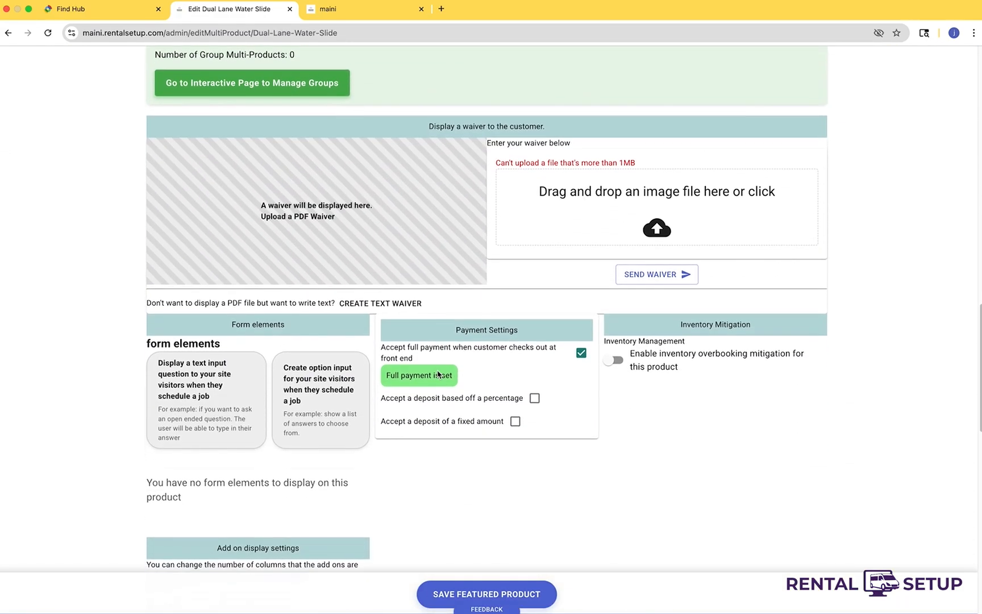
{"action": "scroll", "coordinate": [339, 341], "scroll_direction": "up", "scroll_amount": 10}
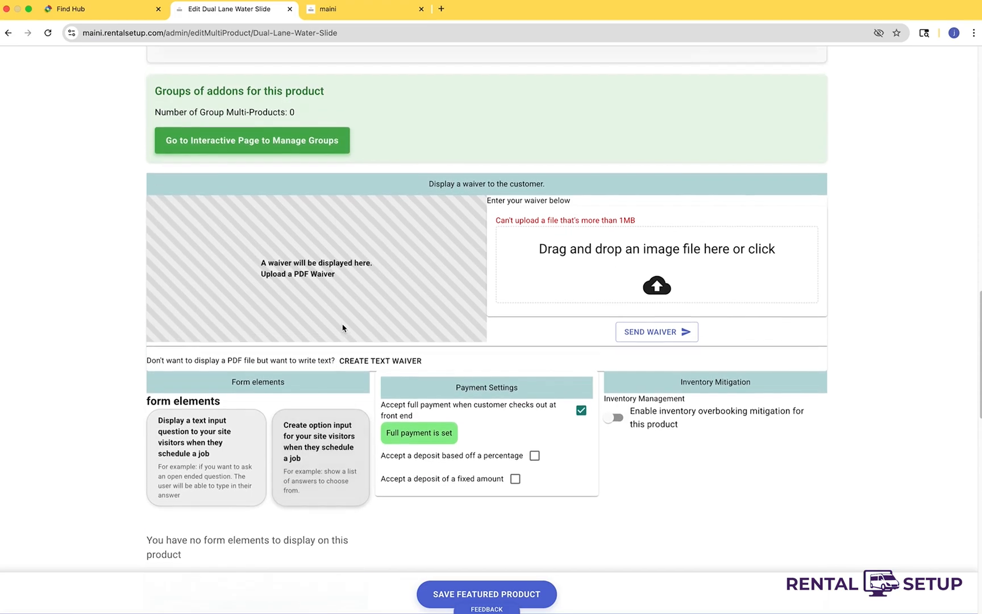
{"action": "scroll", "coordinate": [343, 328], "scroll_direction": "down", "scroll_amount": 2}
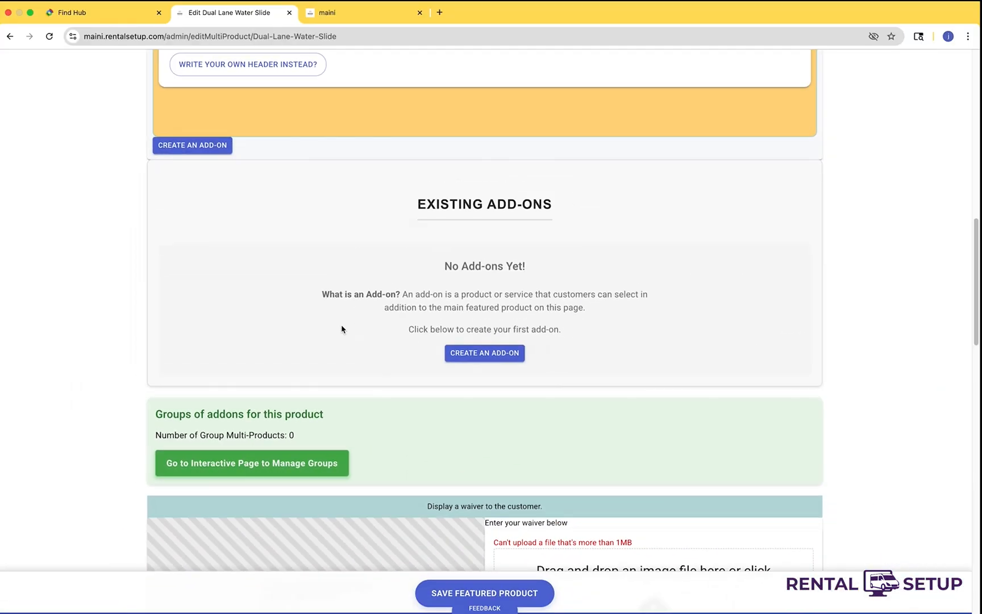
On the interactive page for managing groups, begin a product group described as "Furniture that will go will with this dual slide rental"
{"action": "left_click", "coordinate": [329, 468]}
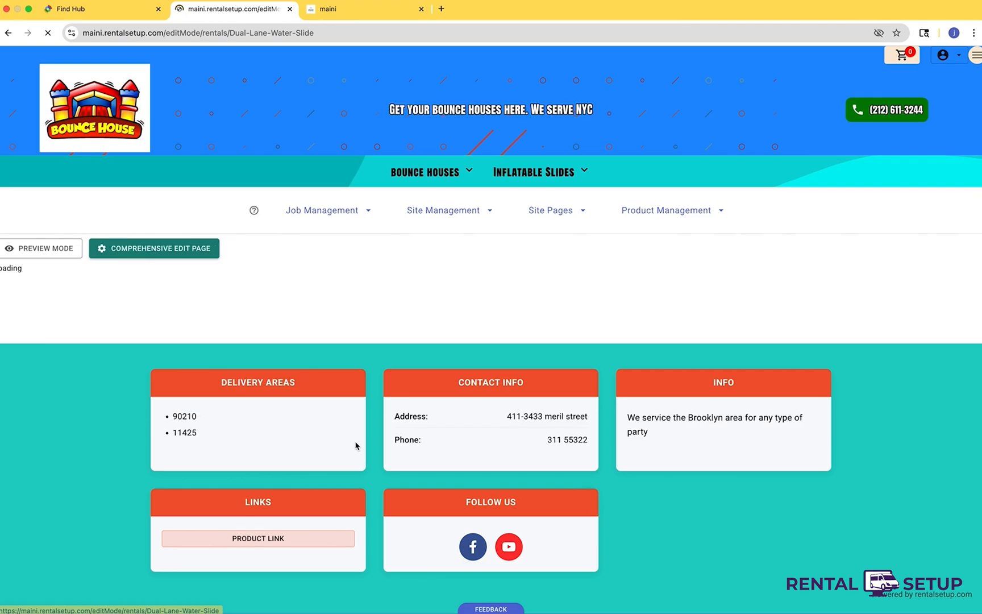
{"action": "scroll", "coordinate": [355, 442], "scroll_direction": "down", "scroll_amount": 3}
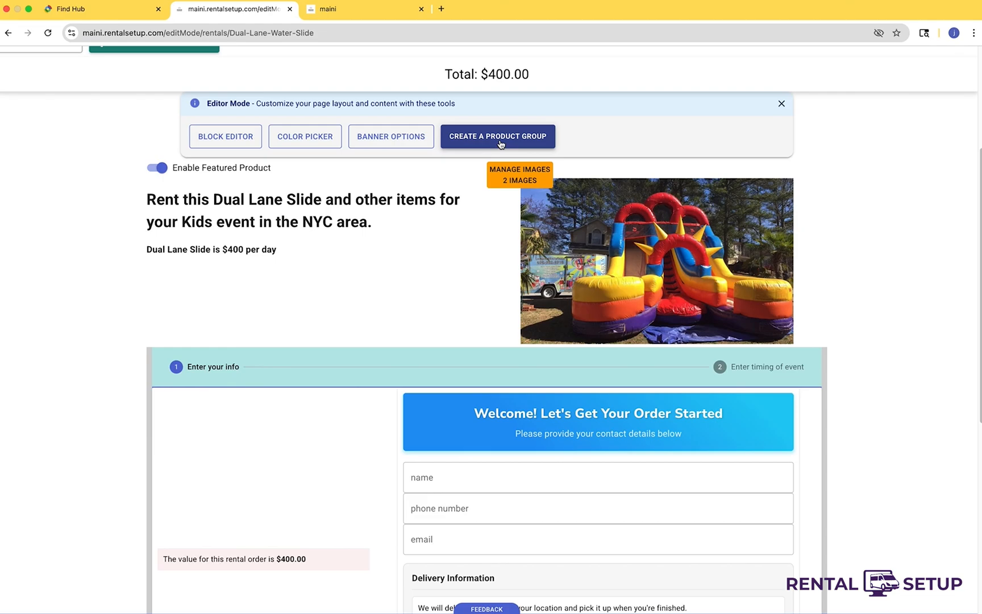
{"action": "left_click", "coordinate": [500, 144]}
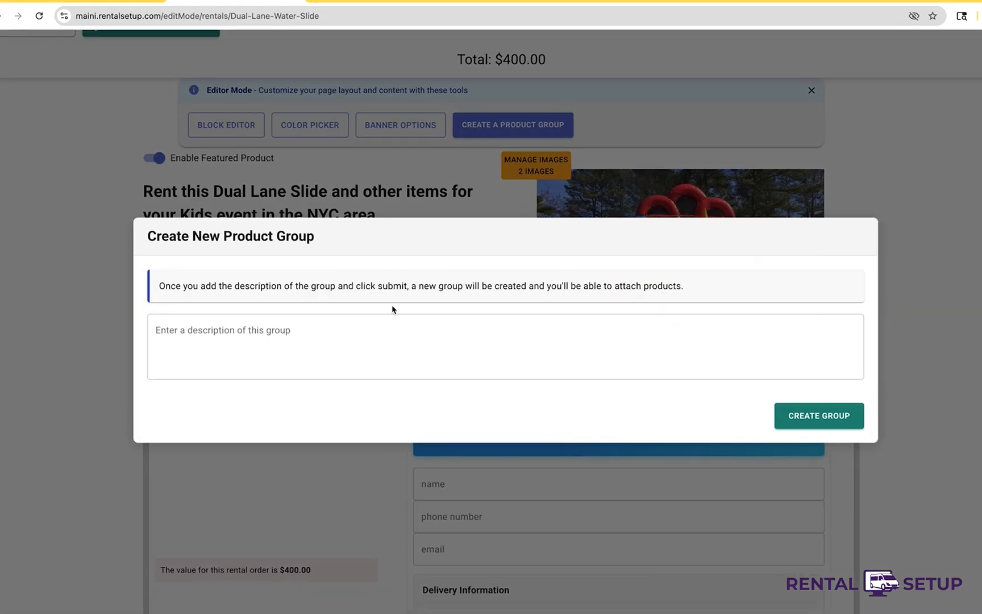
{"action": "left_click", "coordinate": [374, 331]}
{"action": "type", "text": "Fur"}
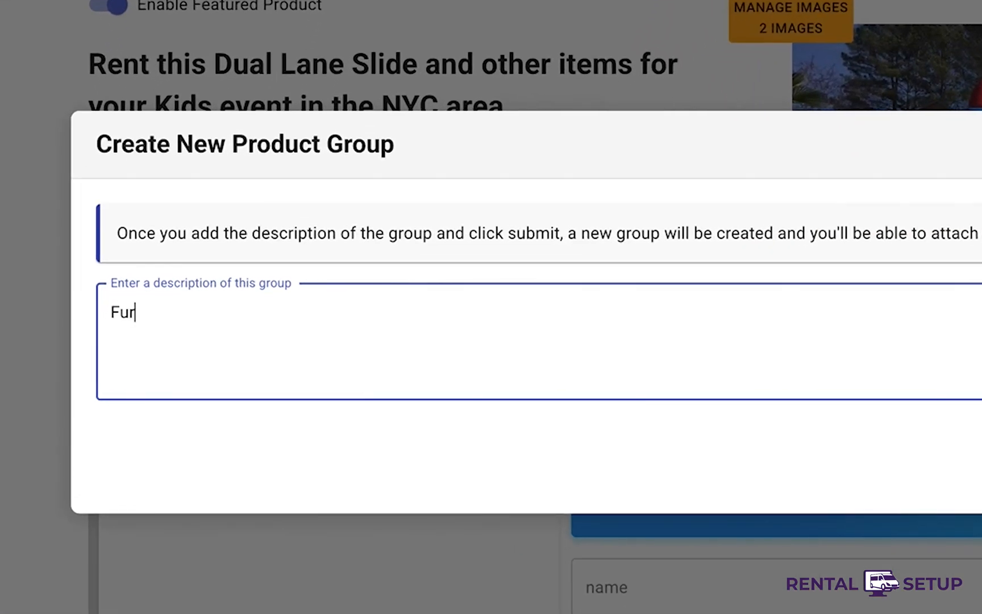
{"action": "type", "text": "niture that will go will with this dual slide r"}
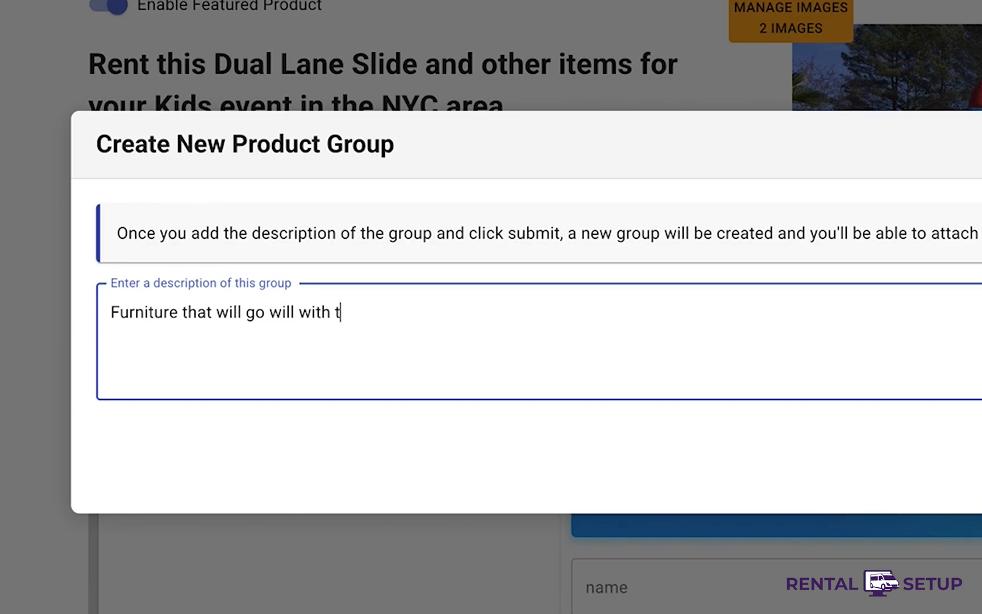
{"action": "type", "text": "ental"}
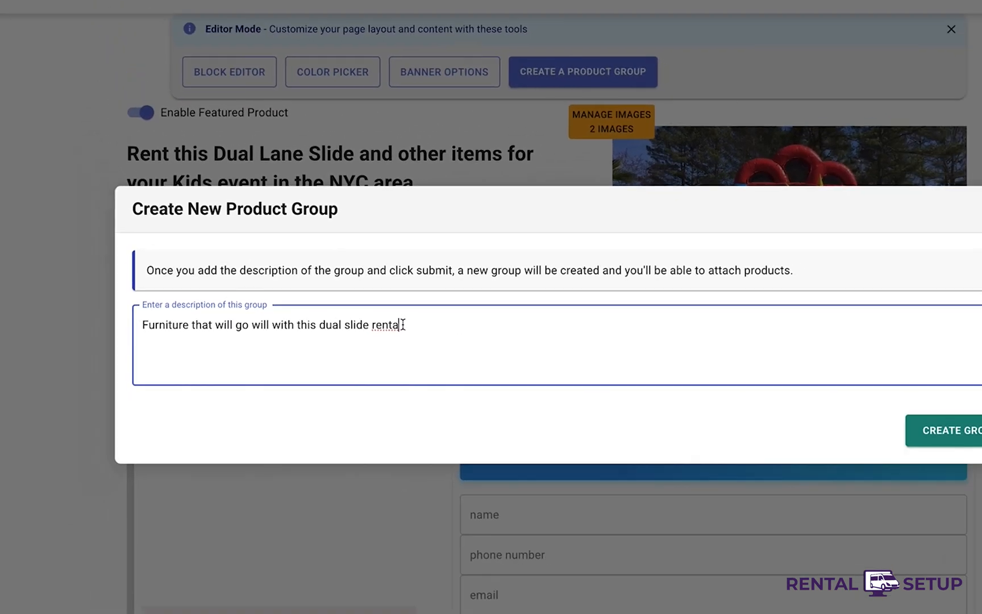
Change the slide's name in the group description to "Dual Lane Slide" and create the group
{"action": "left_click", "coordinate": [300, 331]}
{"action": "key", "text": "BackSpace"}
{"action": "type", "text": "D"}
{"action": "left_click", "coordinate": [316, 331]}
{"action": "key", "text": "Delete"}
{"action": "type", "text": "S"}
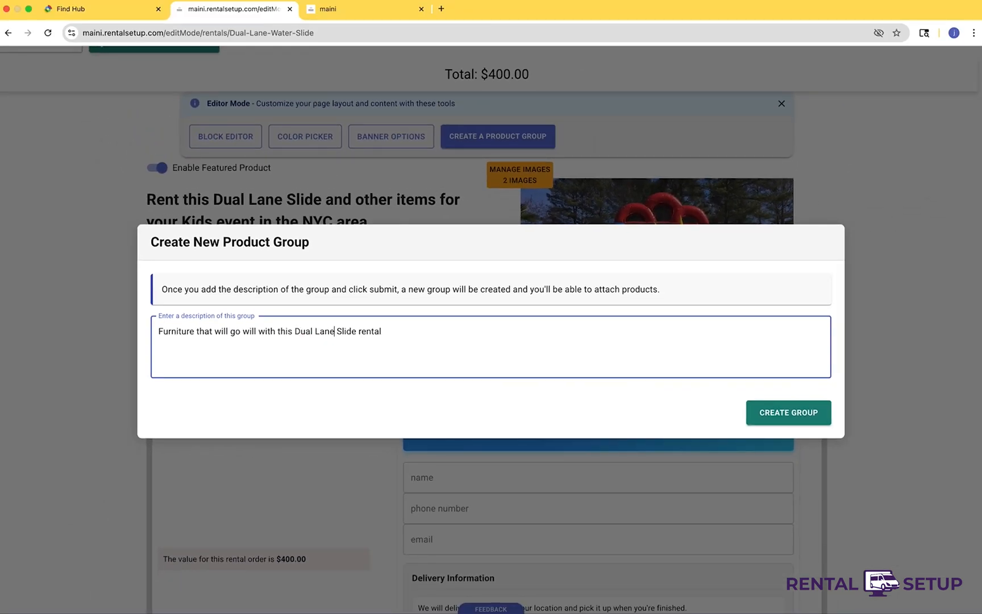
{"action": "left_click", "coordinate": [787, 412]}
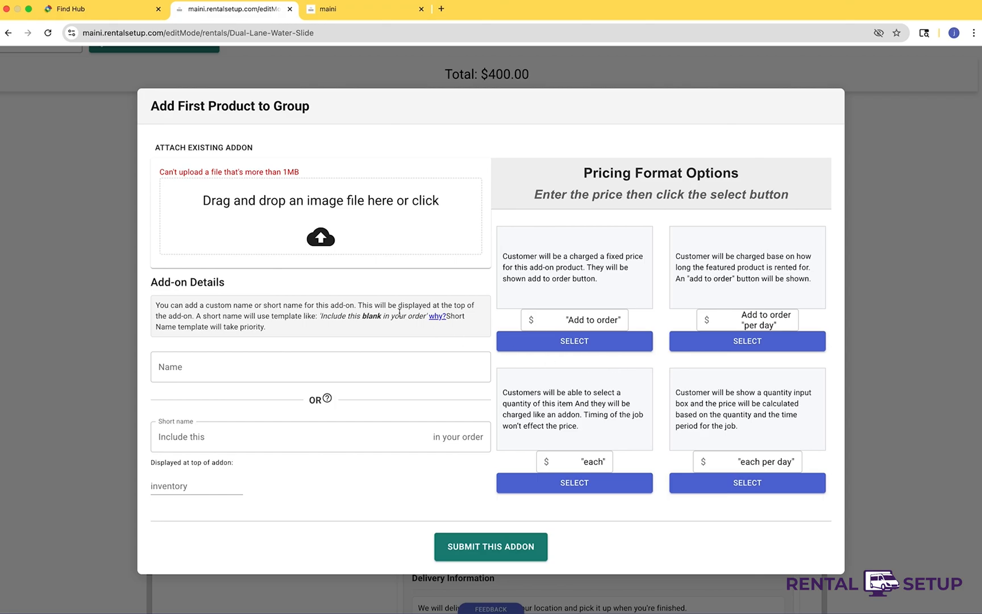
Upload ovalTable.png as the image of the group's first add-on and name it 10 feet Oval table
{"action": "left_click", "coordinate": [310, 234]}
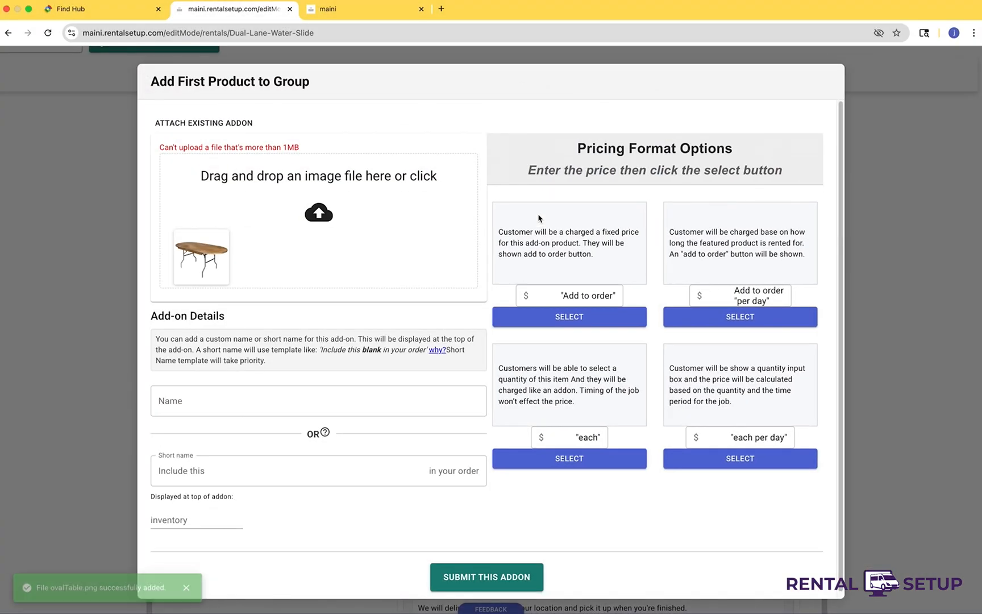
{"action": "left_click", "coordinate": [357, 392]}
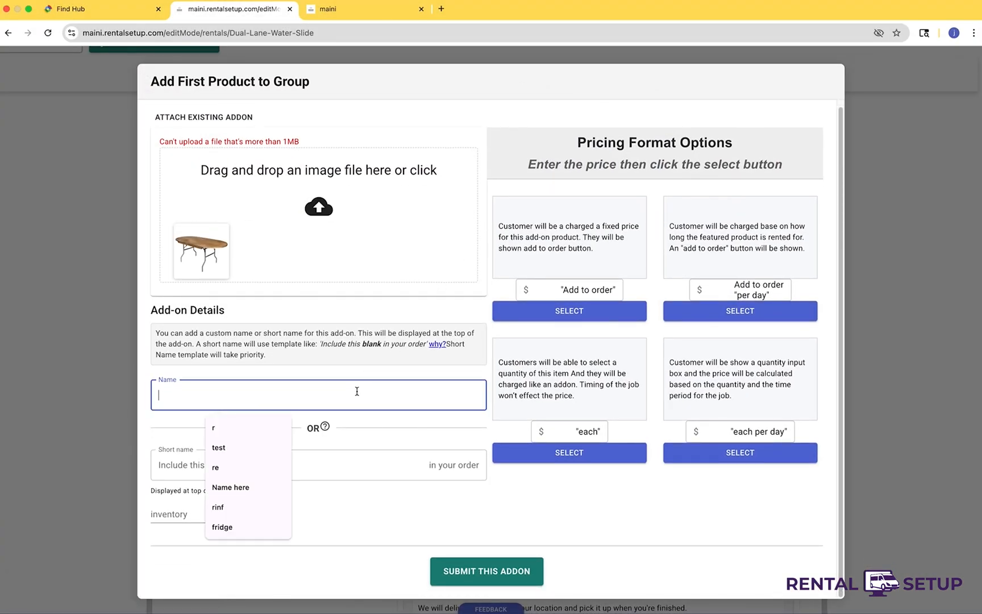
{"action": "type", "text": "10 feet Oval table"}
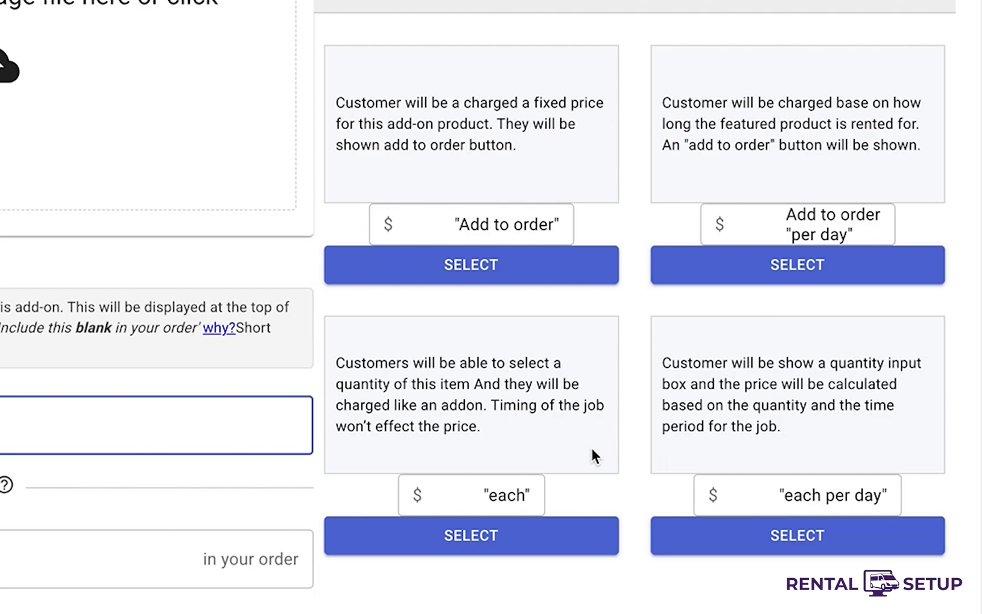
Price the oval table add-on at $10 each per day, set its inventory to 50 and submit it
{"action": "left_click", "coordinate": [737, 498]}
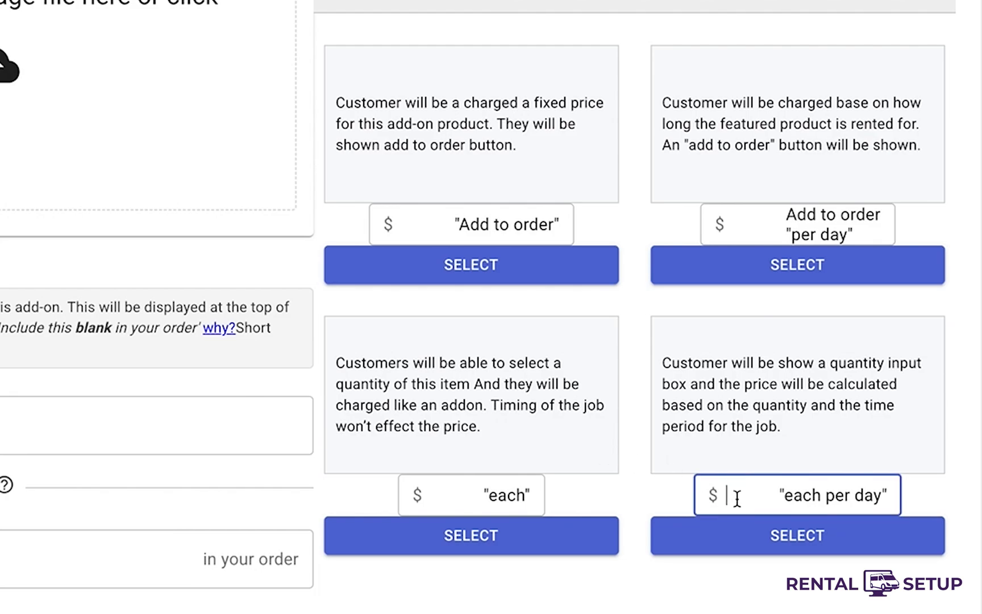
{"action": "type", "text": "10"}
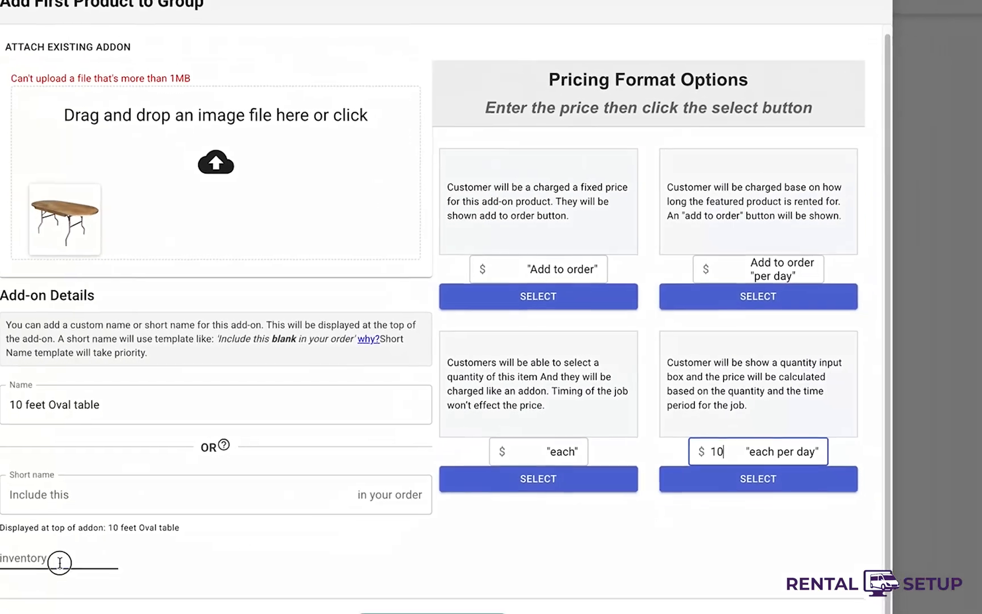
{"action": "left_click", "coordinate": [60, 562]}
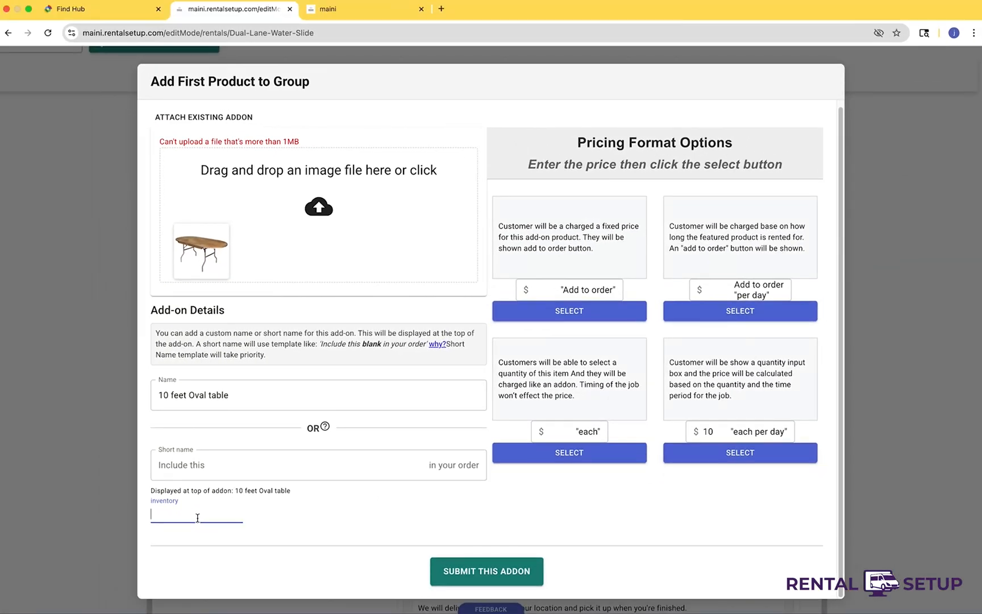
{"action": "type", "text": "50"}
{"action": "left_click", "coordinate": [514, 574]}
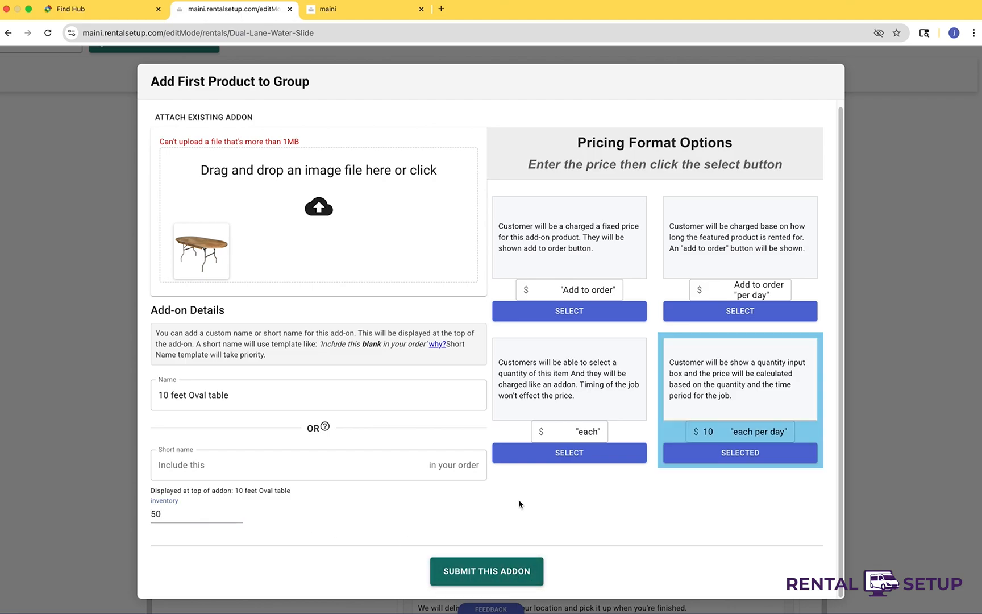
Correct the furniture group's description to "Furniture that will go well with this Dual Lane Slide rental" and save it
{"action": "scroll", "coordinate": [371, 468], "scroll_direction": "down", "scroll_amount": 9}
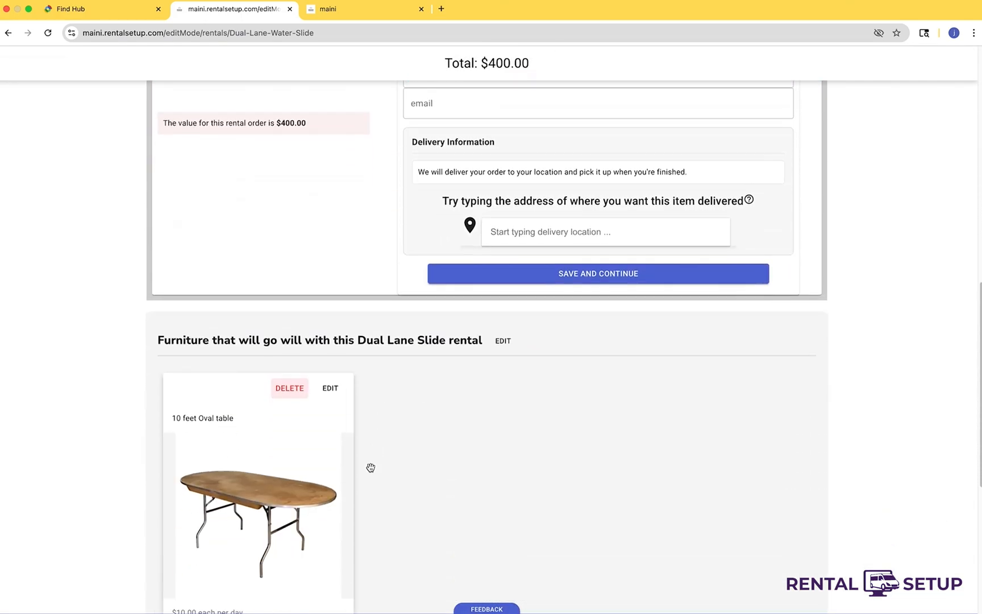
{"action": "scroll", "coordinate": [370, 468], "scroll_direction": "down", "scroll_amount": 1}
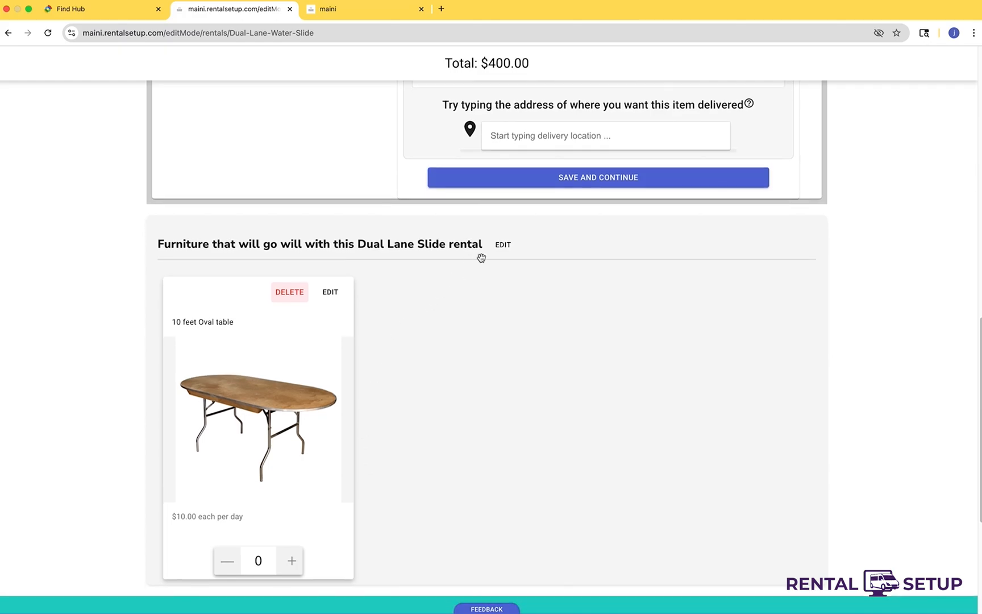
{"action": "left_click", "coordinate": [509, 246]}
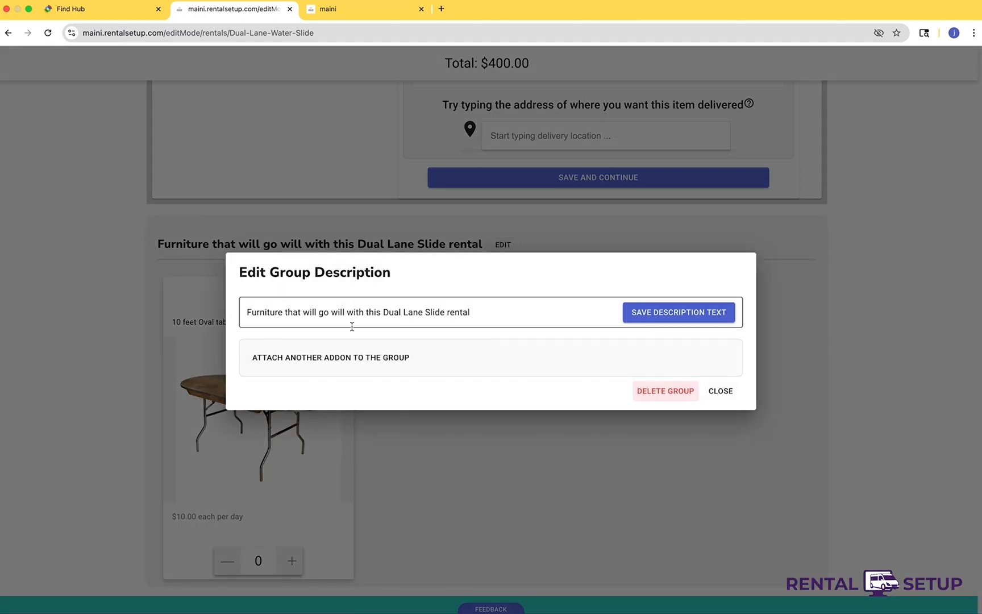
{"action": "double_click", "coordinate": [341, 312]}
{"action": "type", "text": "well"}
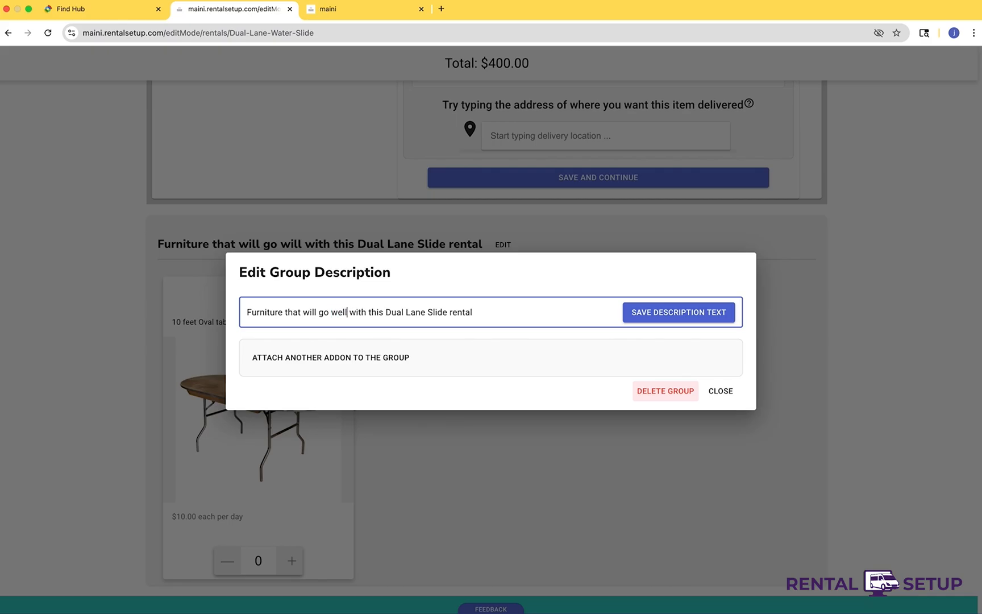
{"action": "left_click", "coordinate": [711, 312]}
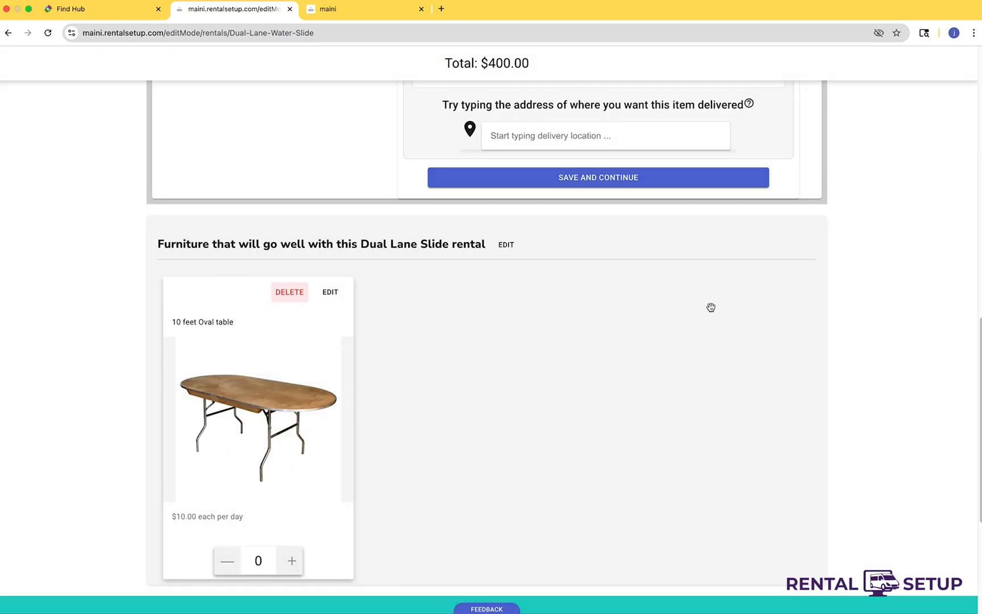
Move the furniture group above the customer information form on the Dual Lane Slide page
{"action": "scroll", "coordinate": [711, 307], "scroll_direction": "up", "scroll_amount": 7}
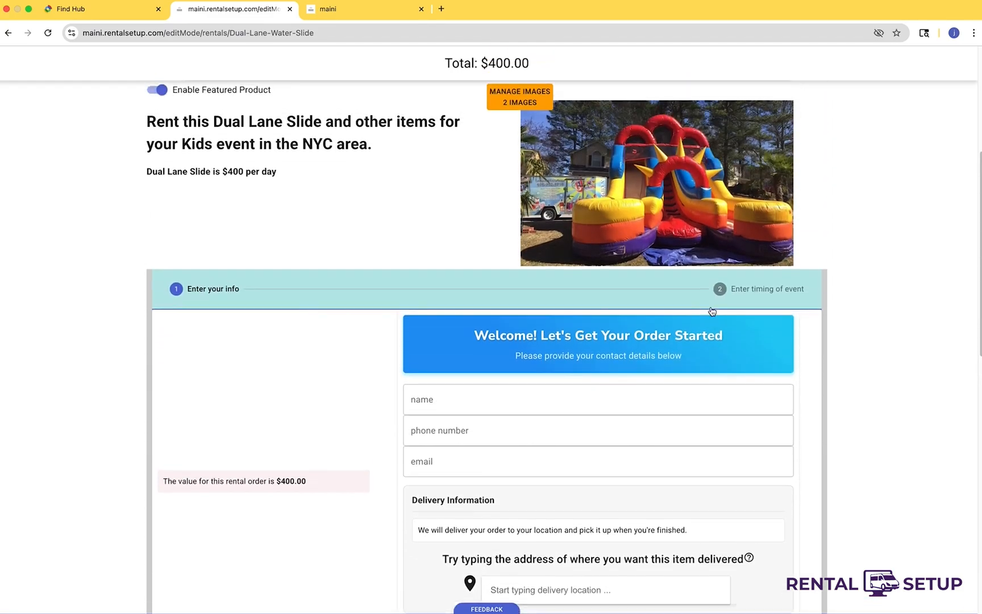
{"action": "scroll", "coordinate": [614, 465], "scroll_direction": "down", "scroll_amount": 3}
{"action": "left_click_drag", "start_coordinate": [599, 492], "coordinate": [581, 222]}
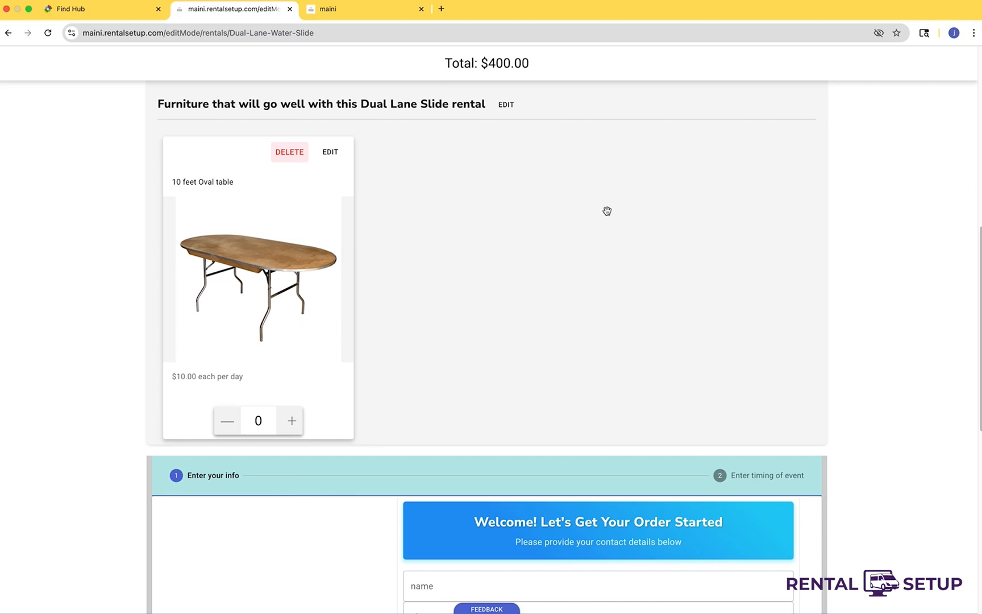
Look at the Dual Lane Water Slide entry among the multi-product pages on the site's homepage
{"action": "scroll", "coordinate": [607, 211], "scroll_direction": "up", "scroll_amount": 4}
{"action": "left_click", "coordinate": [343, 9]}
{"action": "left_click", "coordinate": [208, 11]}
{"action": "left_click", "coordinate": [323, 8]}
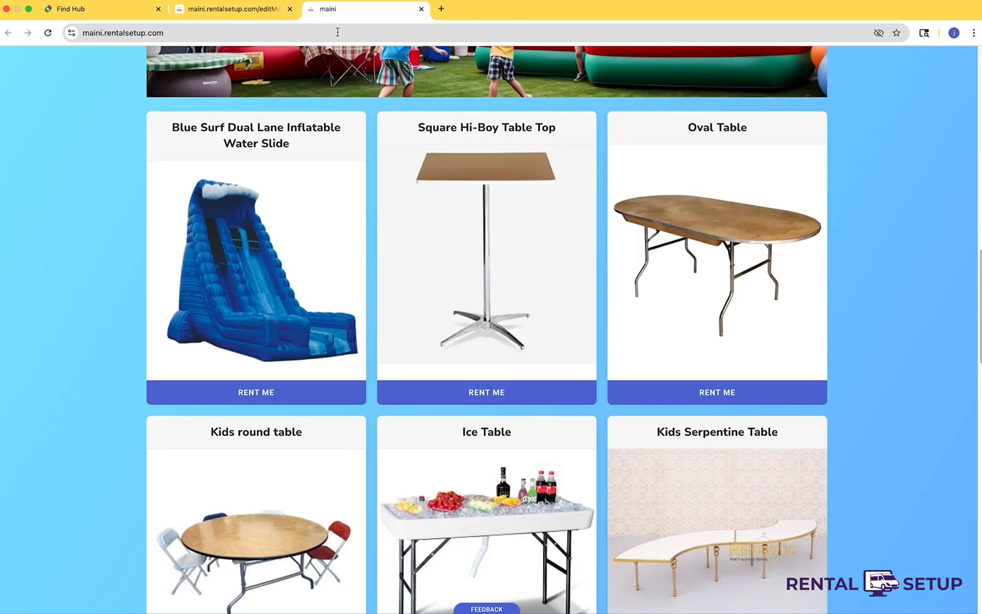
{"action": "scroll", "coordinate": [504, 209], "scroll_direction": "down", "scroll_amount": 10}
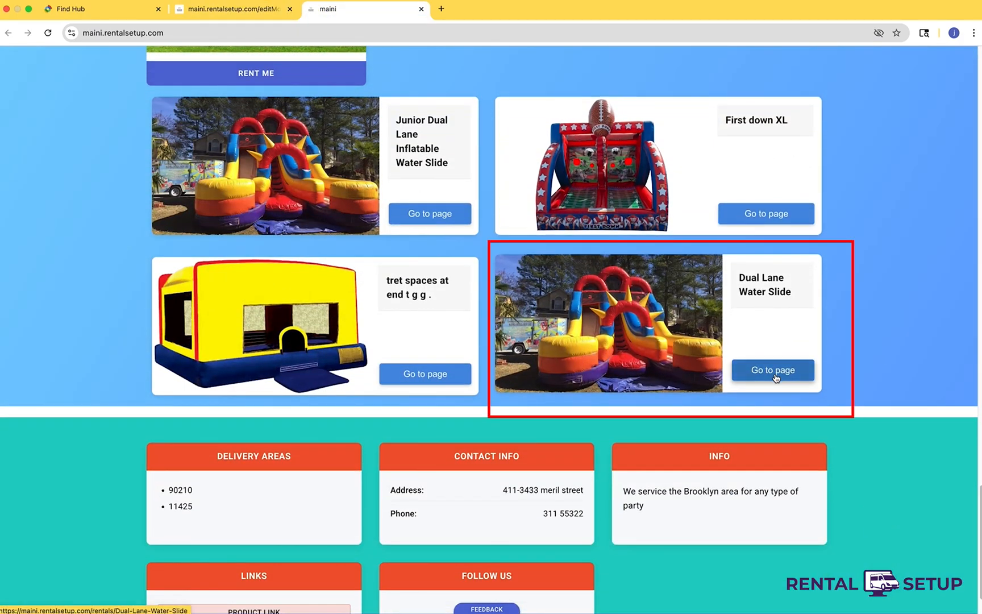
Open the list of multi-product pages by way of the slide's comprehensive edit page
{"action": "left_click", "coordinate": [262, 12]}
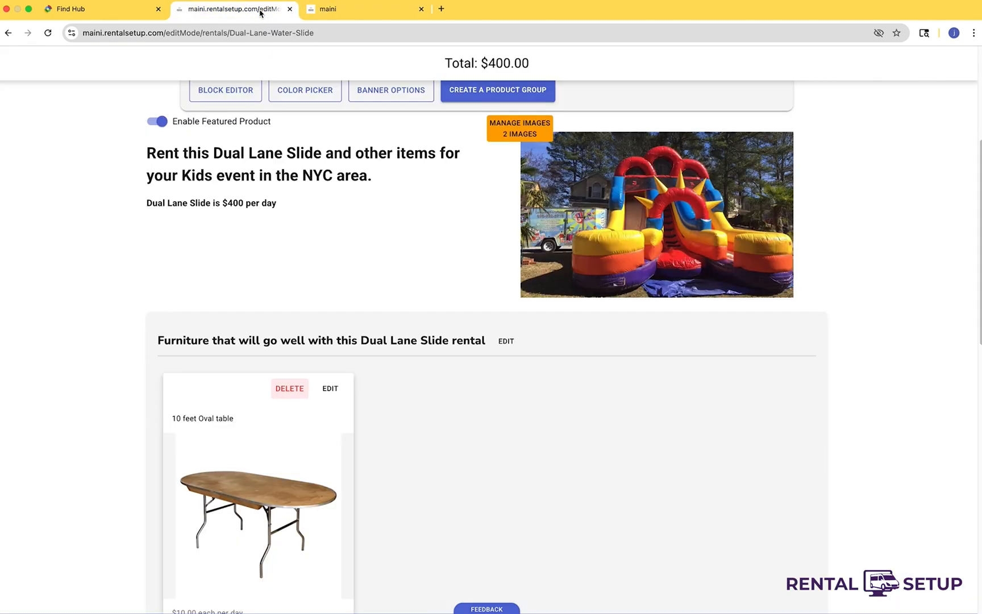
{"action": "scroll", "coordinate": [391, 135], "scroll_direction": "up", "scroll_amount": 2}
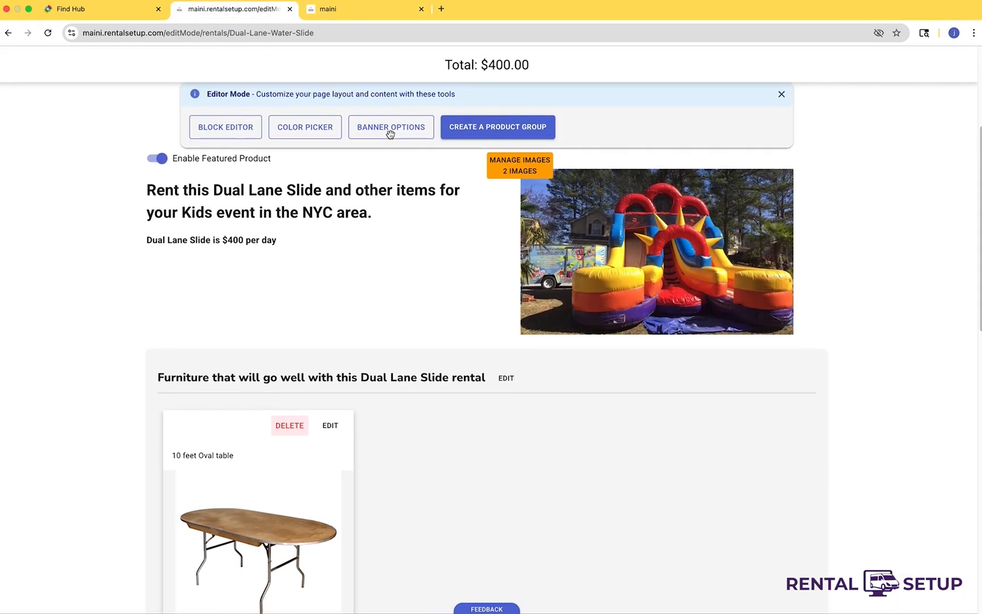
{"action": "scroll", "coordinate": [391, 135], "scroll_direction": "up", "scroll_amount": 5}
{"action": "left_click", "coordinate": [179, 242]}
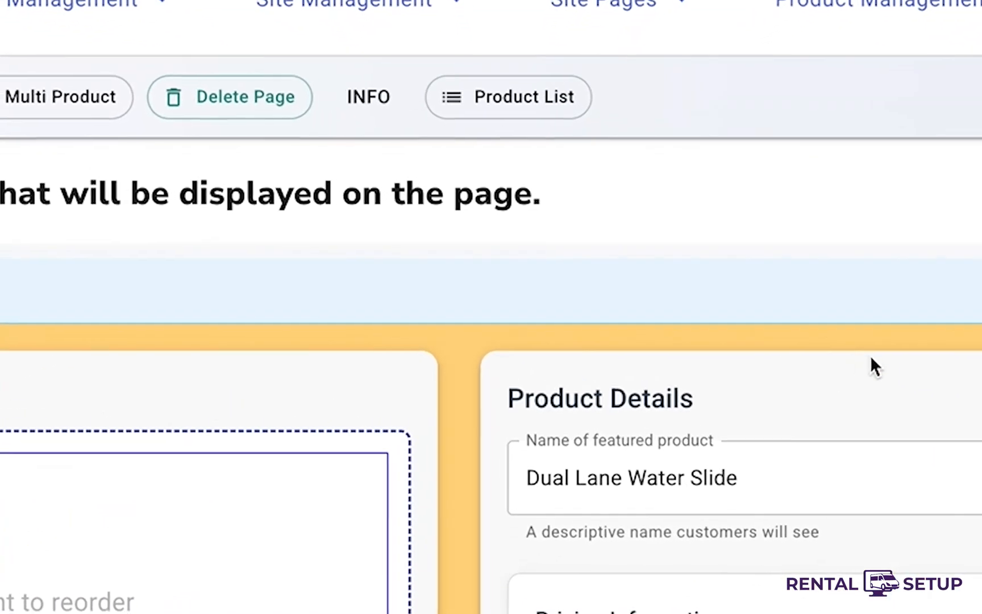
{"action": "left_click", "coordinate": [505, 94]}
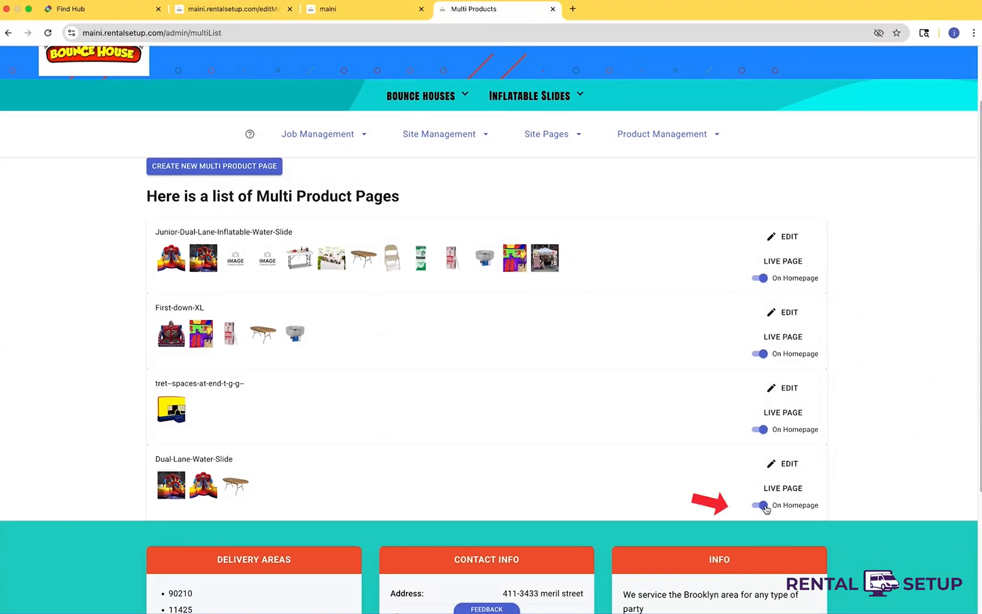
Take the Dual-Lane-Water-Slide page off the homepage and check the reloaded homepage
{"action": "left_click", "coordinate": [761, 505]}
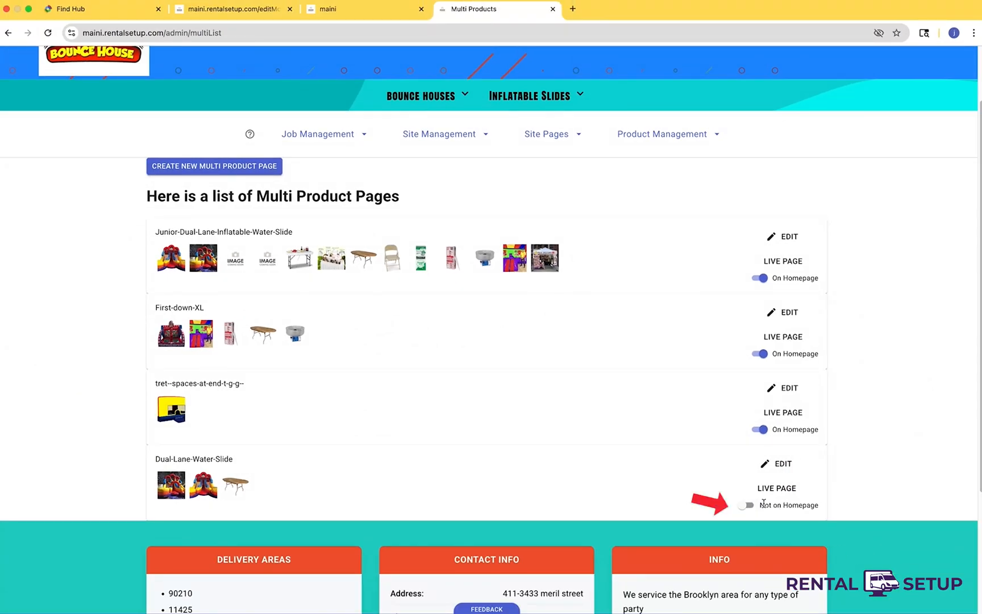
{"action": "left_click", "coordinate": [335, 10]}
{"action": "key", "text": "super+r"}
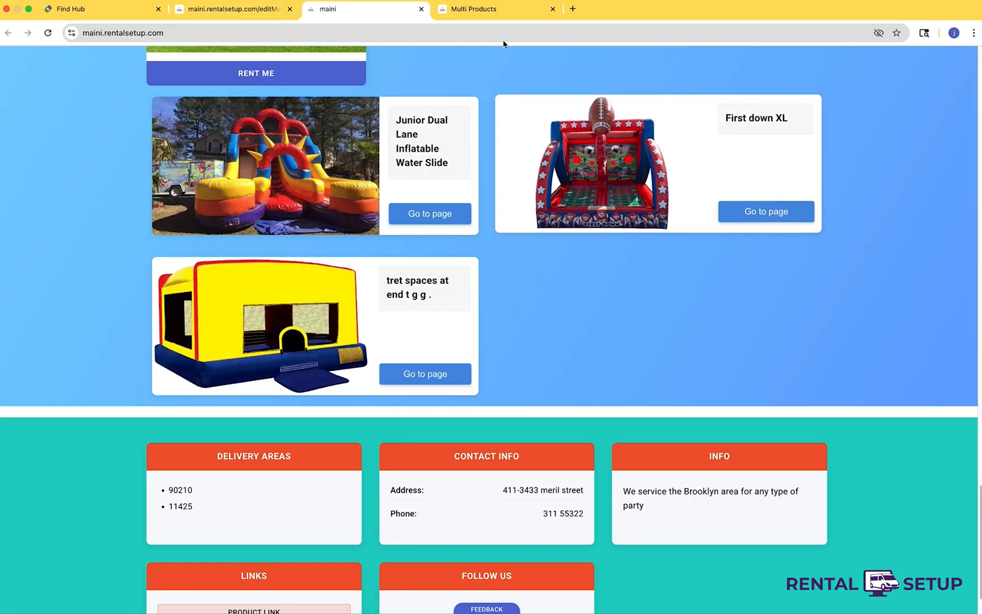
{"action": "left_click", "coordinate": [494, 12]}
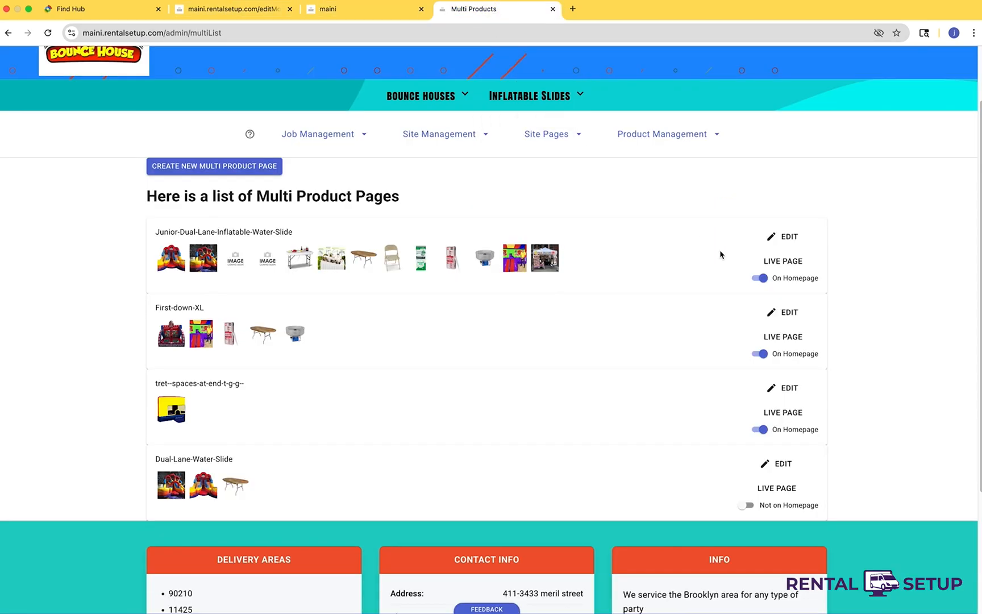
Put the Dual-Lane-Water-Slide page back on the homepage and reload the homepage to check it
{"action": "left_click", "coordinate": [745, 505]}
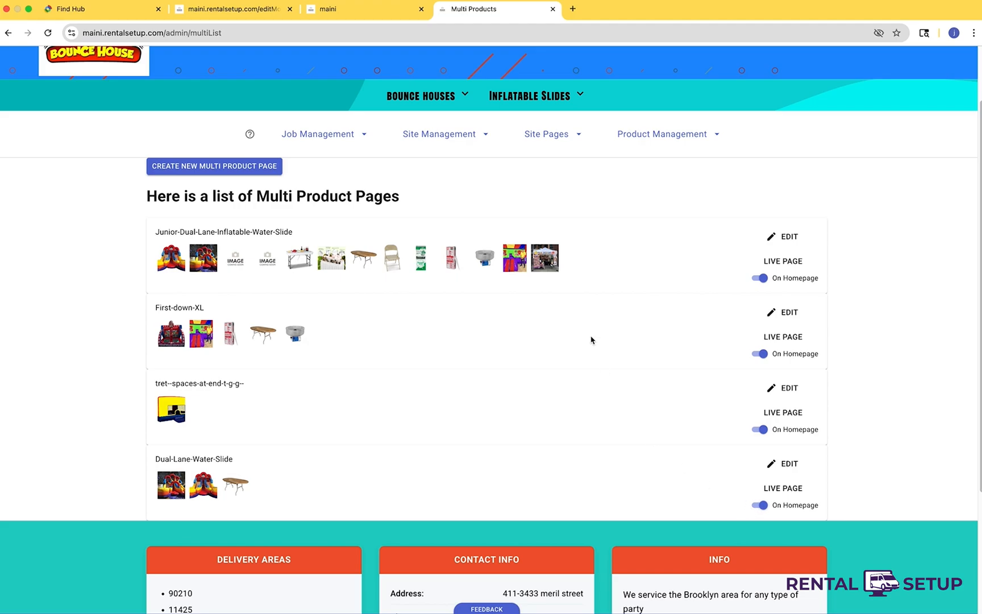
{"action": "left_click", "coordinate": [382, 9]}
{"action": "key", "text": "super+r"}
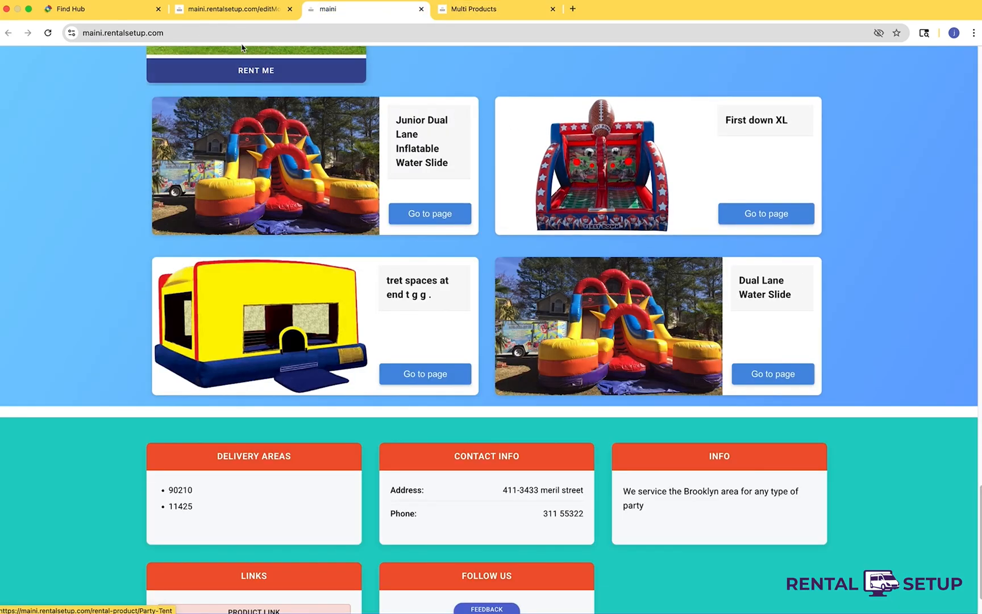
Return to the Dual Lane Slide page in edit mode and review its header and furniture group
{"action": "left_click", "coordinate": [244, 9]}
{"action": "scroll", "coordinate": [389, 182], "scroll_direction": "down", "scroll_amount": 3}
{"action": "scroll", "coordinate": [388, 183], "scroll_direction": "down", "scroll_amount": 2}
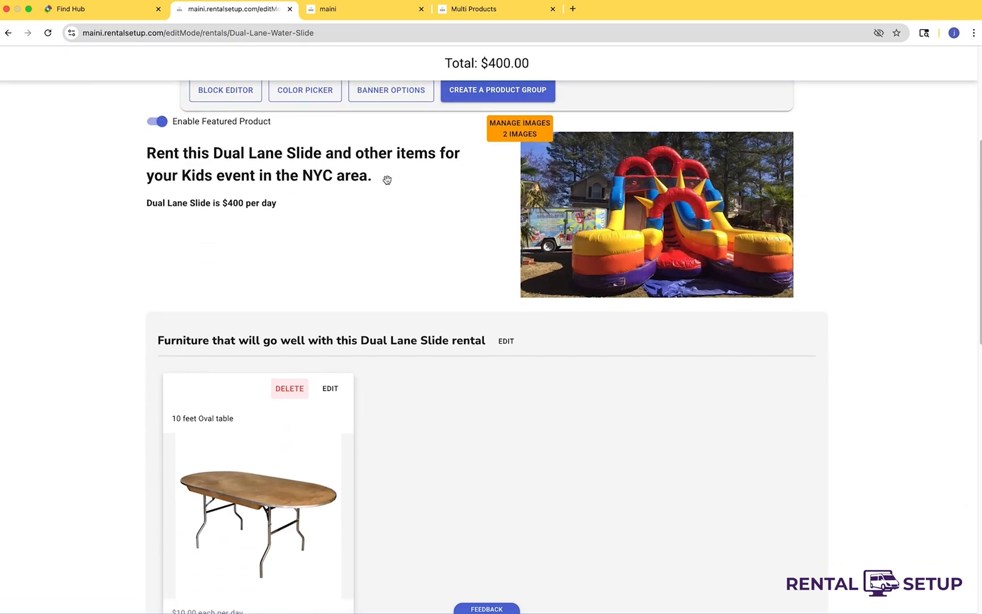
{"action": "scroll", "coordinate": [387, 180], "scroll_direction": "down", "scroll_amount": 2}
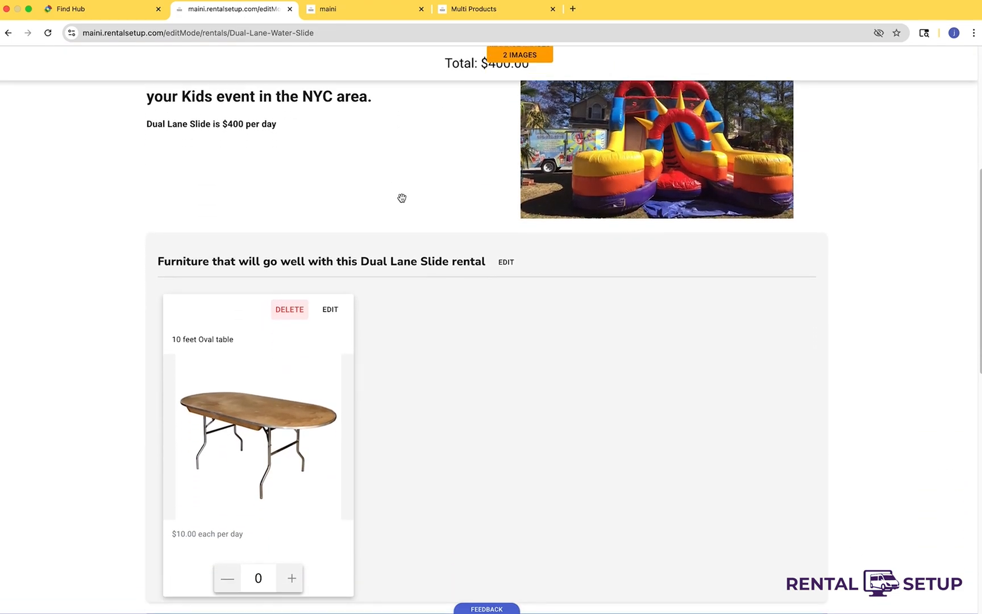
{"action": "left_click", "coordinate": [501, 263]}
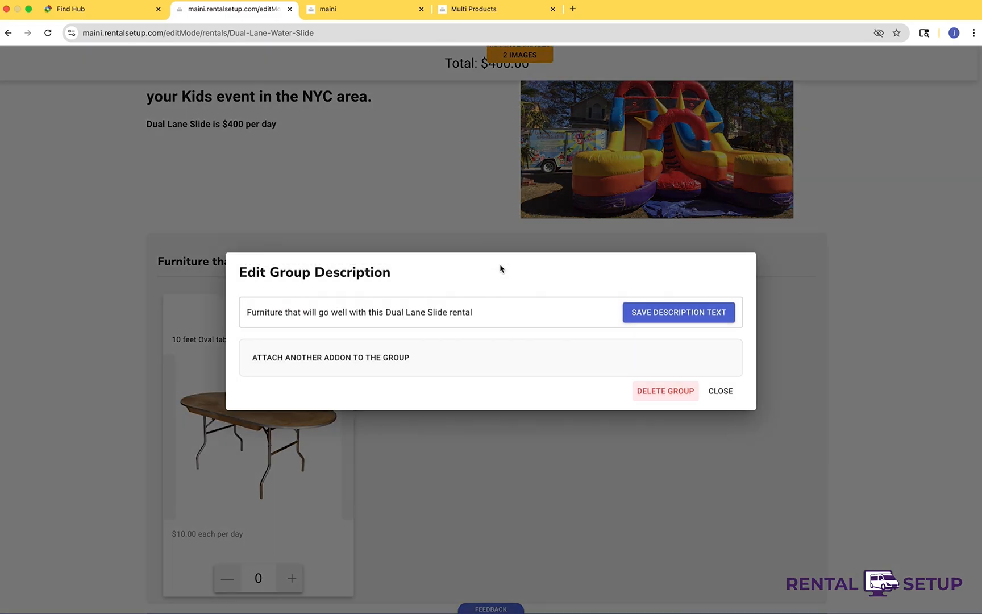
{"action": "left_click", "coordinate": [368, 359]}
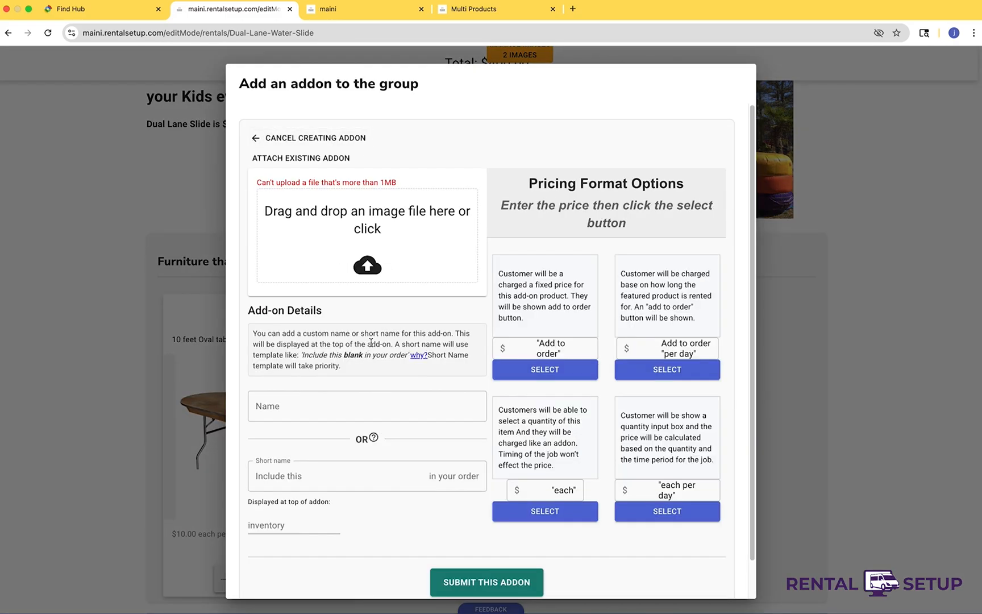
{"action": "left_click", "coordinate": [362, 267]}
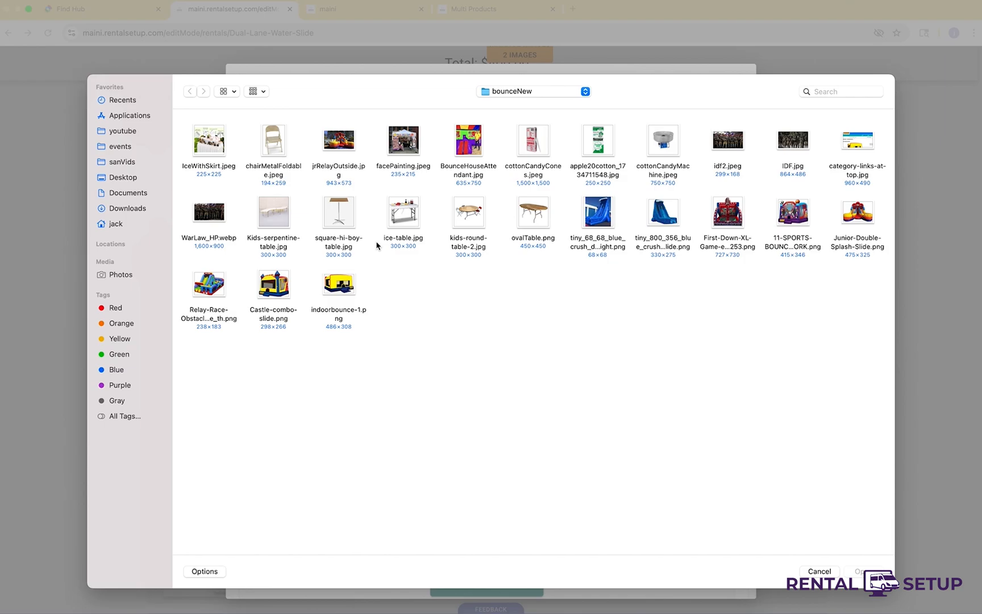
{"action": "double_click", "coordinate": [340, 213]}
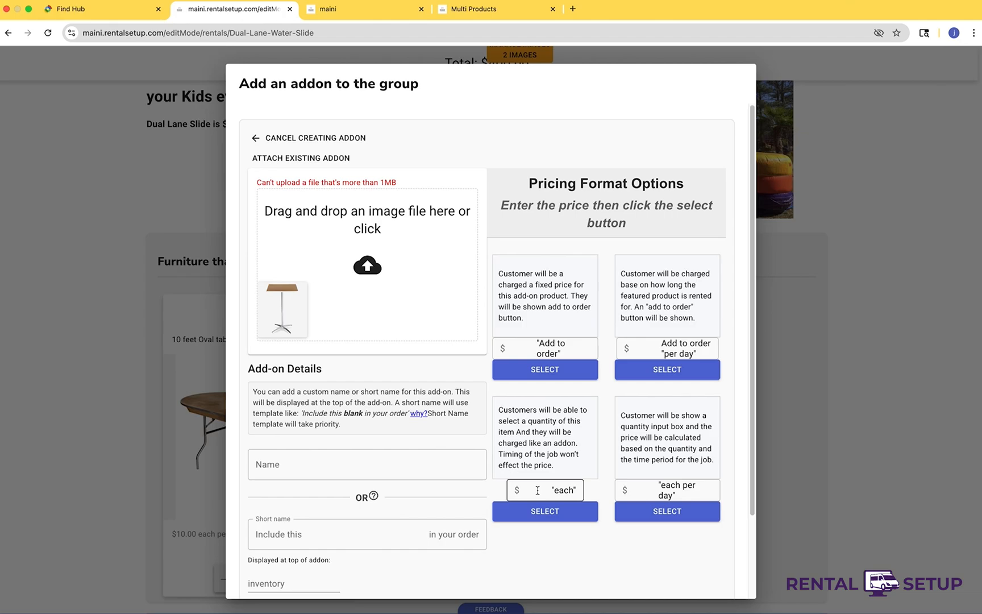
{"action": "left_click", "coordinate": [97, 456]}
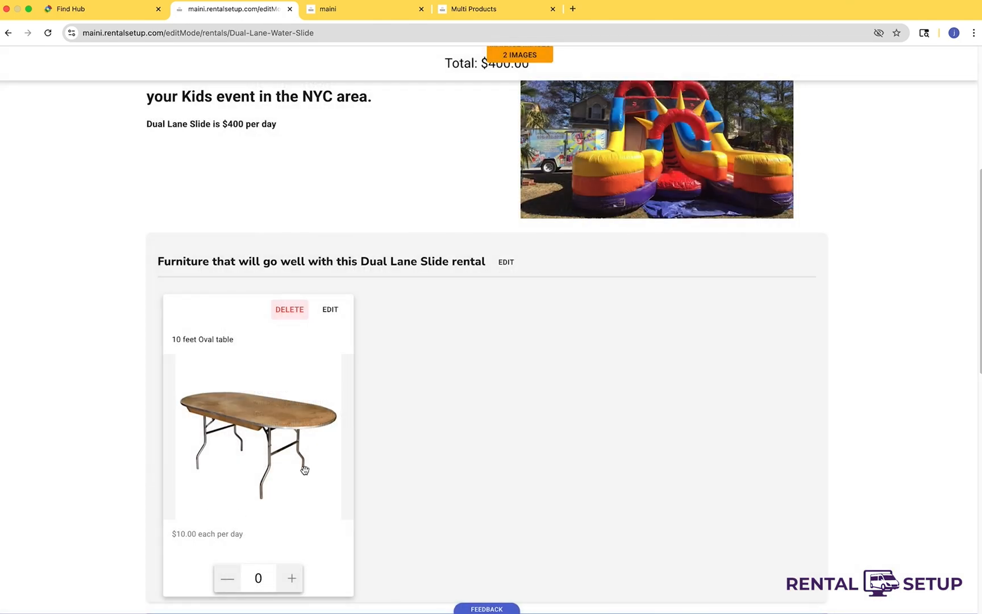
Check the settings and pricing format of the 10 feet Oval table add-on, leaving them as they are
{"action": "left_click", "coordinate": [332, 310]}
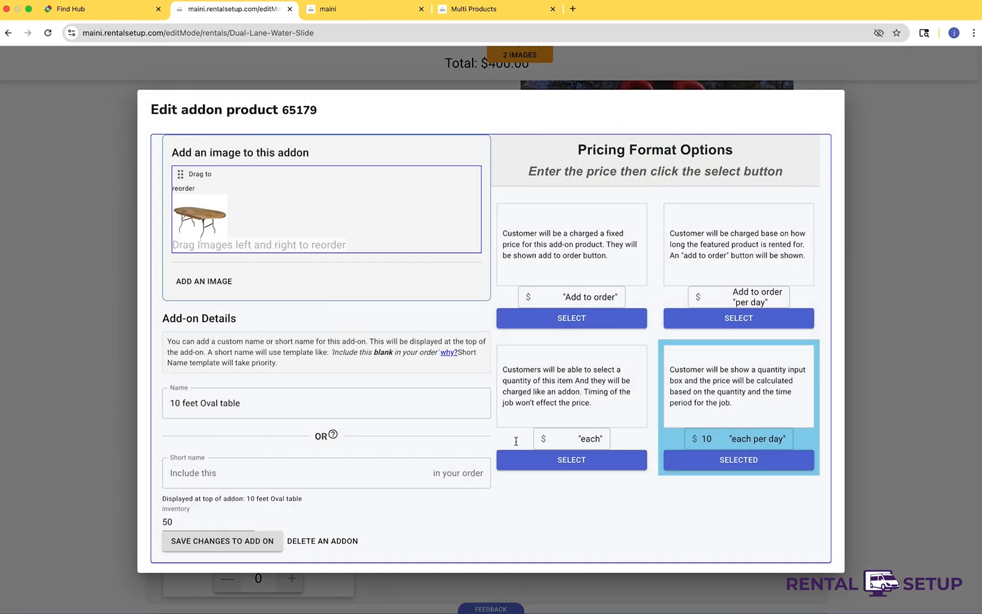
{"action": "left_click", "coordinate": [30, 406]}
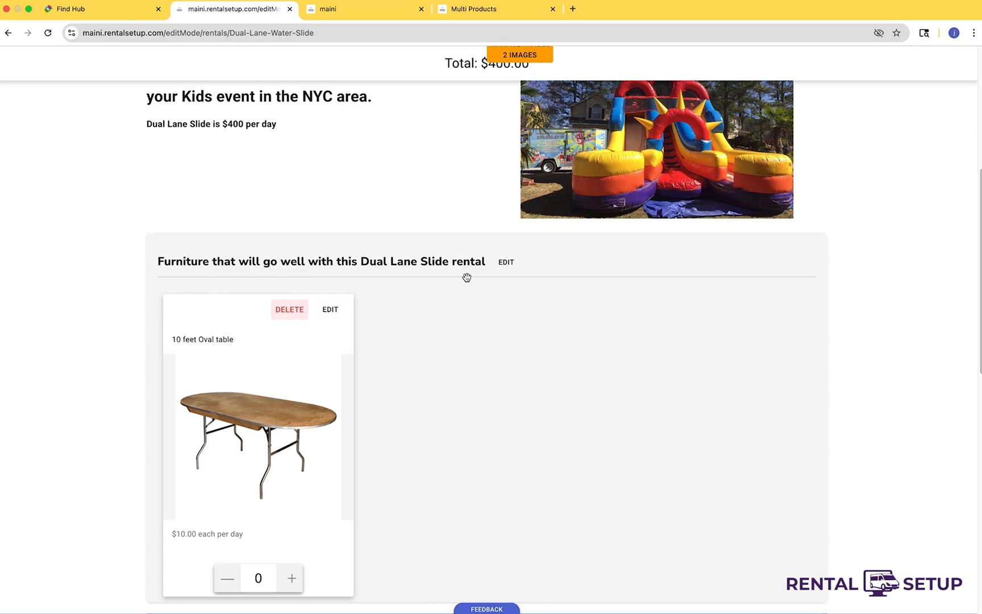
Start a new add-on in the furniture group with the image square-hi-boy-table.jpg and a price of $10 each
{"action": "left_click", "coordinate": [504, 268]}
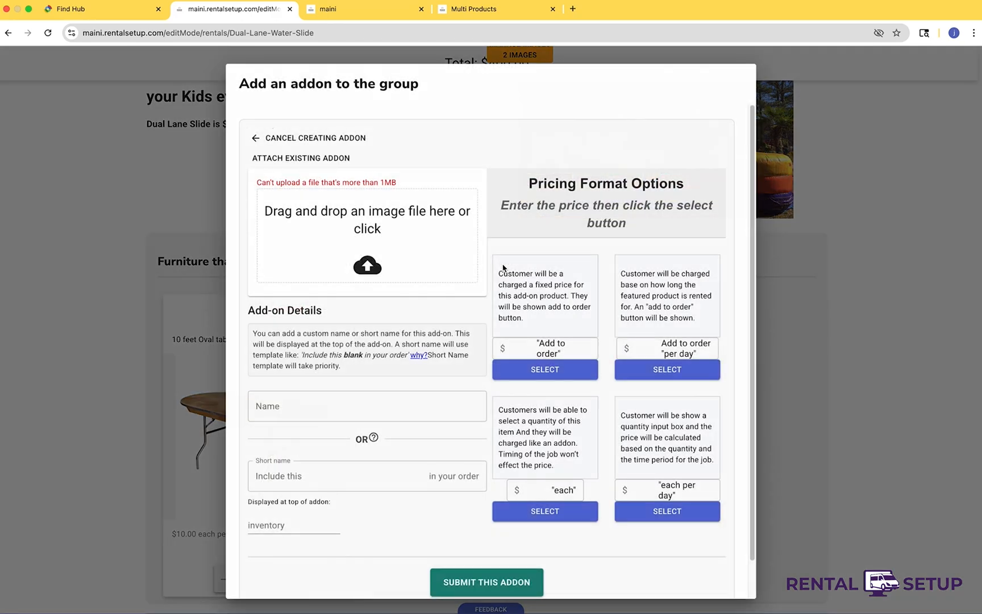
{"action": "left_click", "coordinate": [349, 270]}
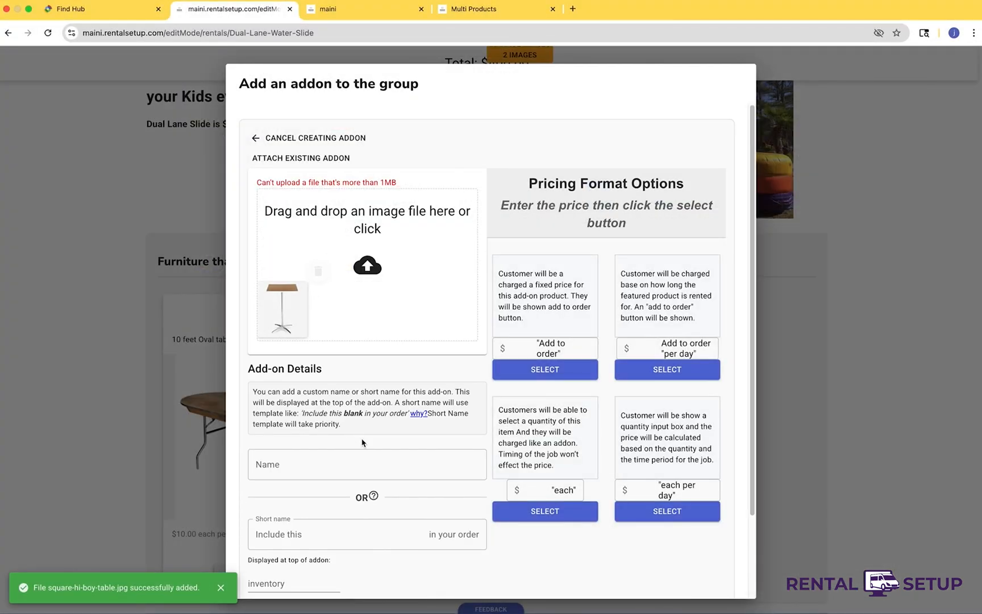
{"action": "left_click", "coordinate": [540, 490]}
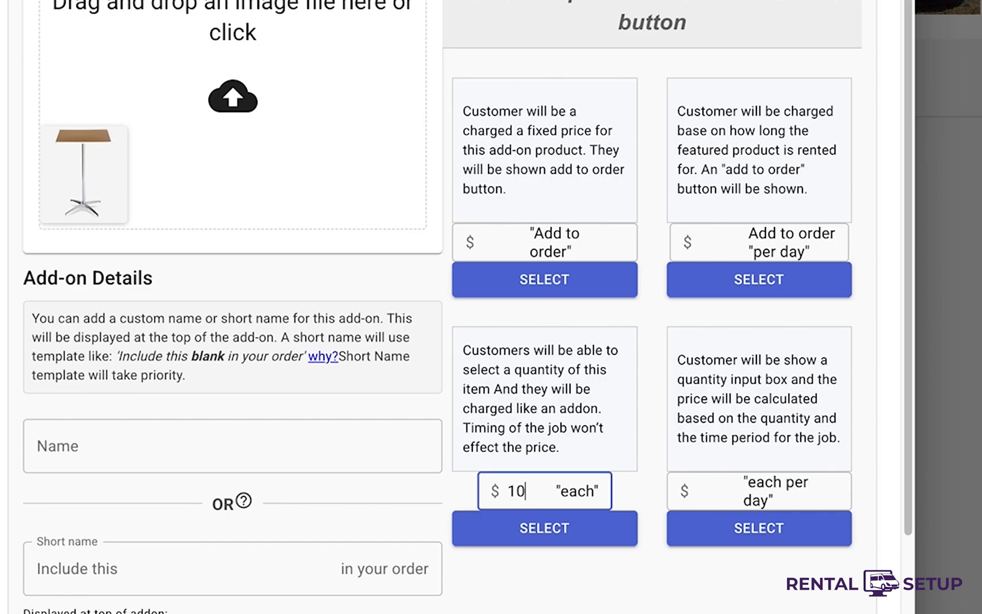
Give the add-on the short name "Hi boy table", fill in its inventory, submit it and close the group dialog
{"action": "left_click", "coordinate": [279, 443]}
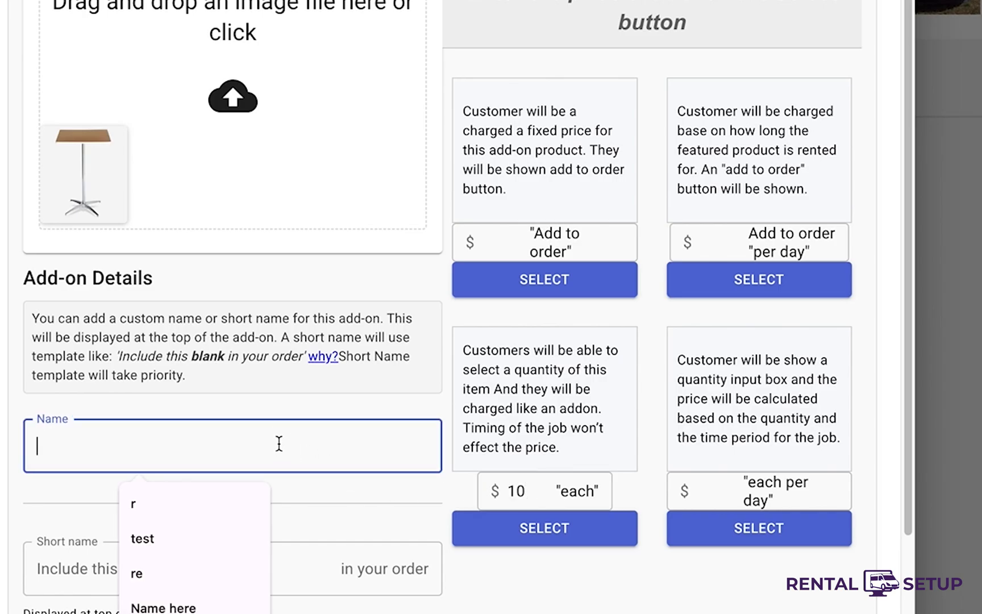
{"action": "left_click", "coordinate": [300, 561]}
{"action": "type", "text": "Hi boy"}
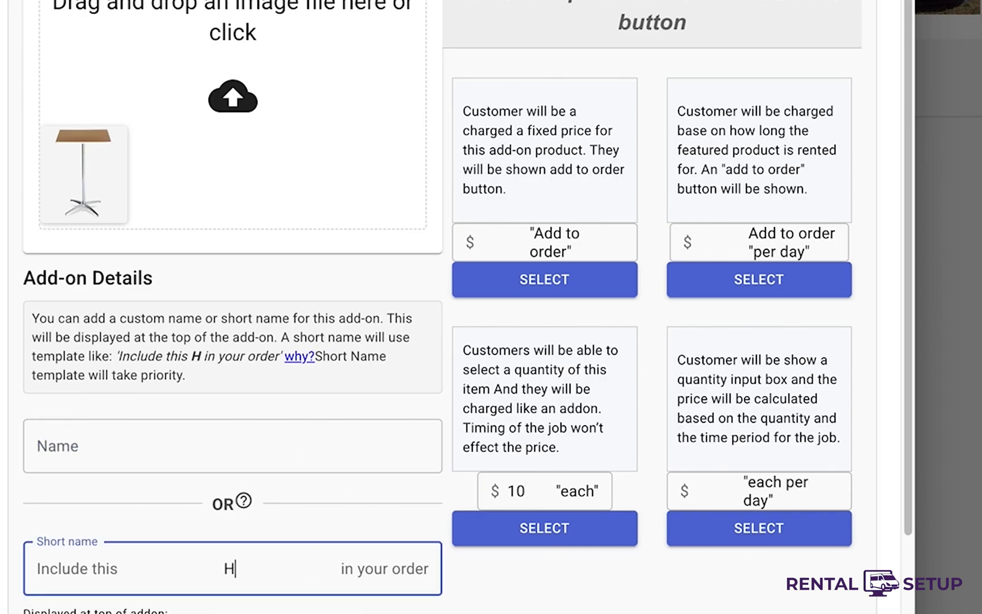
{"action": "type", "text": " ta"}
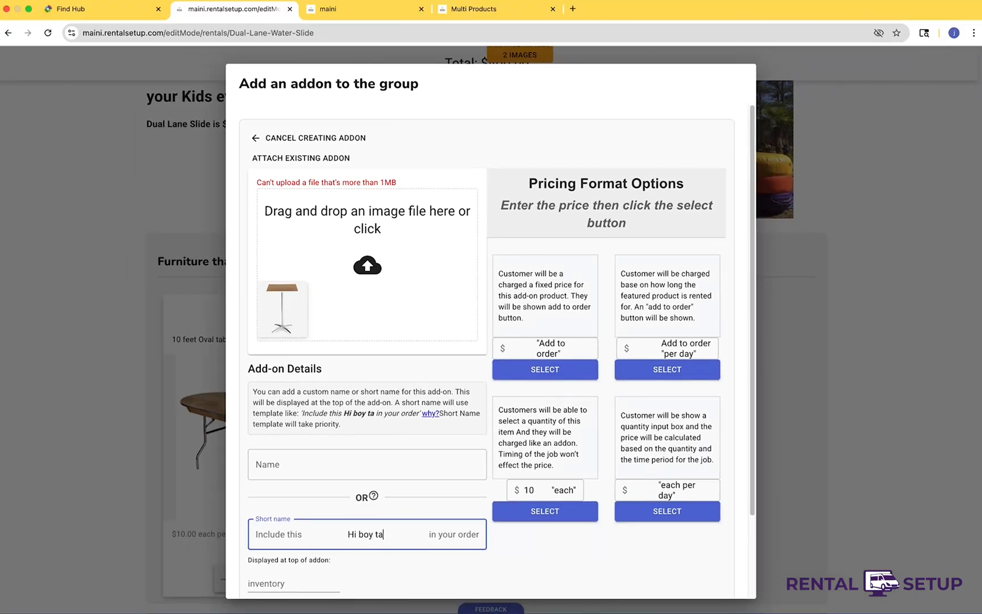
{"action": "type", "text": "ble"}
{"action": "scroll", "coordinate": [284, 529], "scroll_direction": "down", "scroll_amount": 2}
{"action": "left_click", "coordinate": [284, 529]}
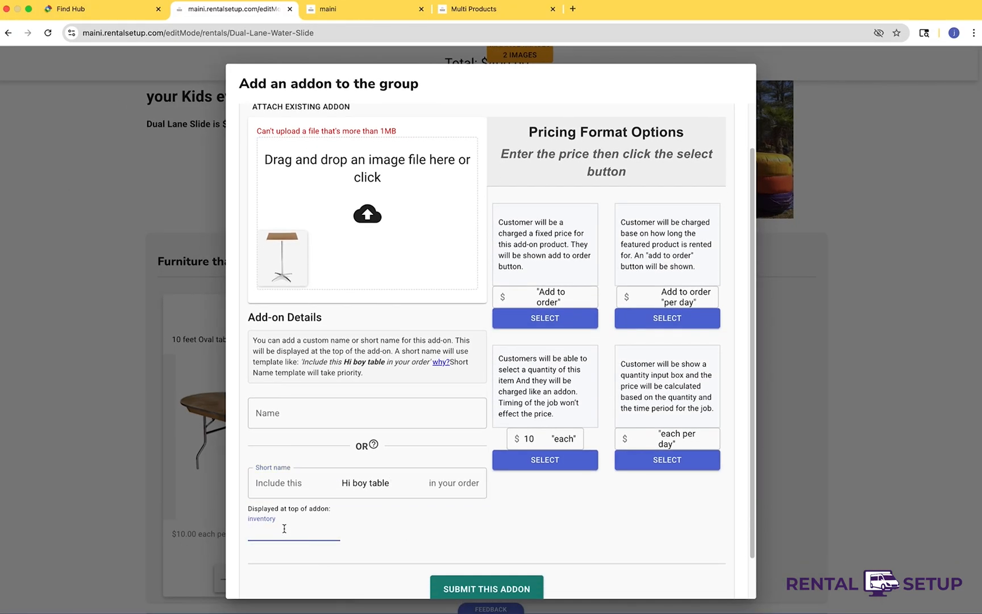
{"action": "left_click", "coordinate": [512, 590]}
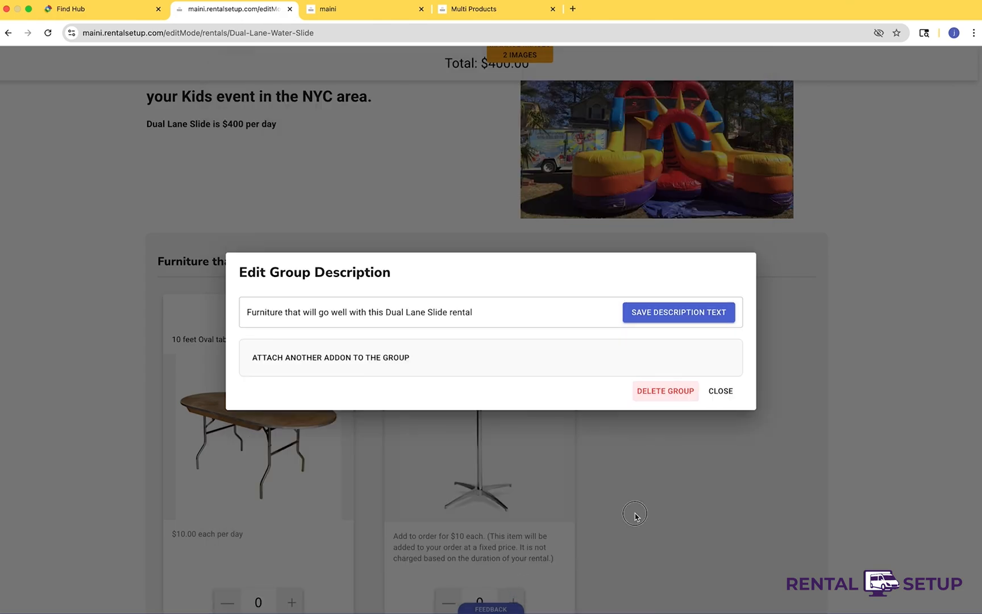
{"action": "left_click", "coordinate": [635, 514]}
View the Hi boy table card in the furniture group
{"action": "scroll", "coordinate": [635, 514], "scroll_direction": "down", "scroll_amount": 2}
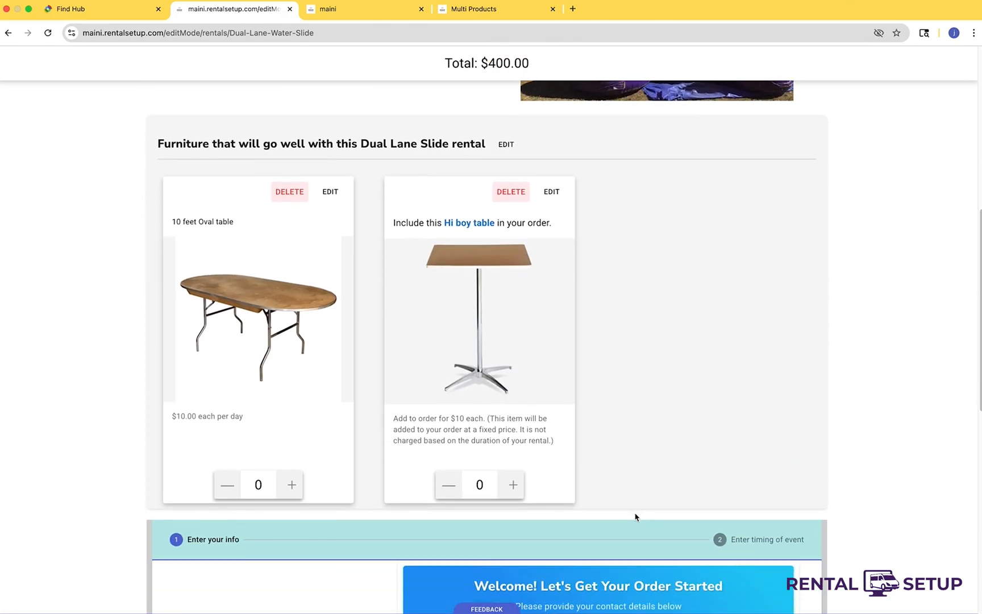
{"action": "left_click", "coordinate": [520, 302]}
{"action": "left_click", "coordinate": [117, 284]}
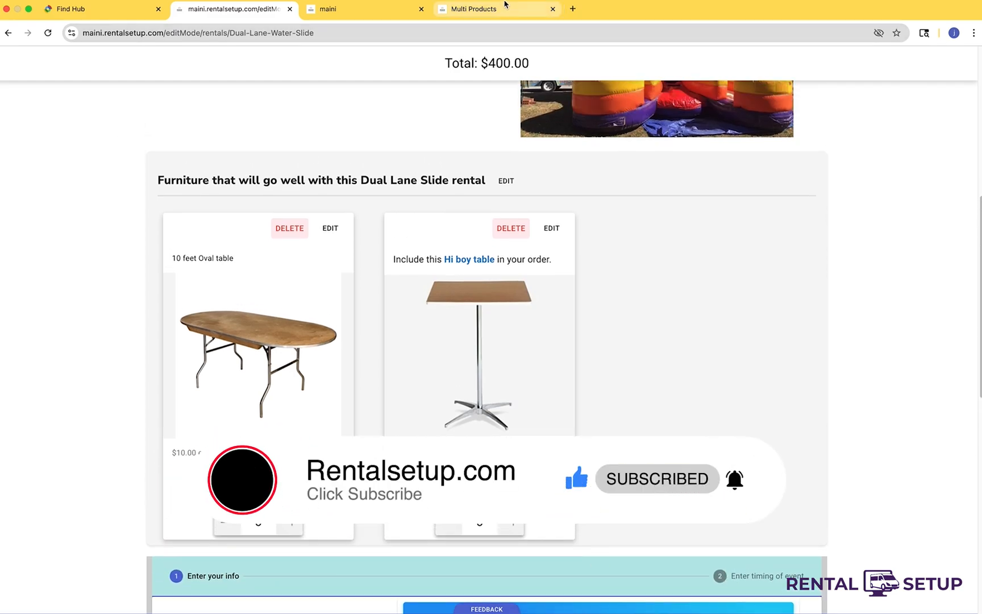
From the multi-product page list, open the live page of Junior-Dual-Lane-Inflatable-Water-Slide in a new browser tab
{"action": "left_click", "coordinate": [484, 9]}
{"action": "right_click", "coordinate": [780, 234]}
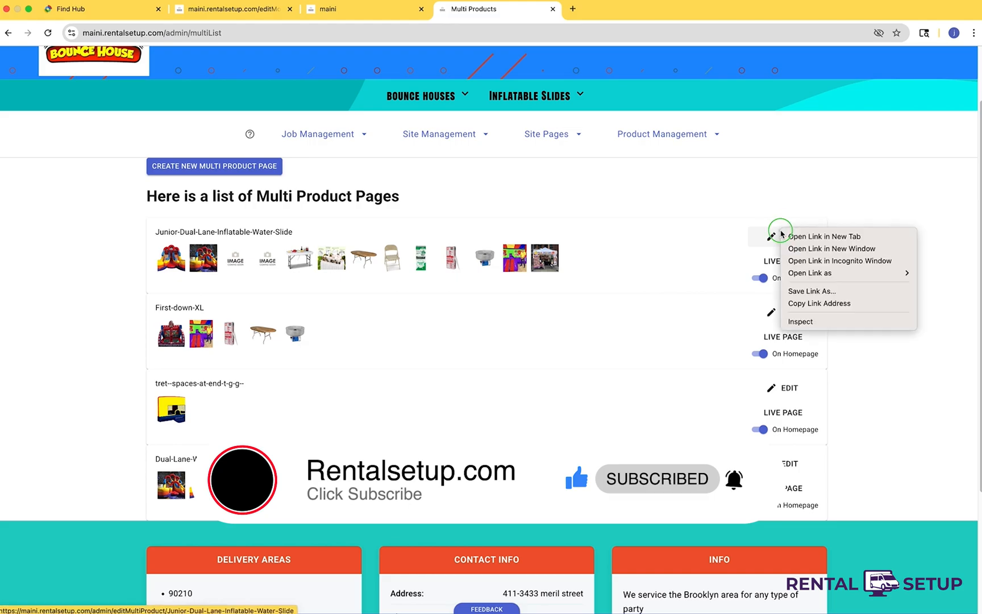
{"action": "left_click", "coordinate": [729, 268]}
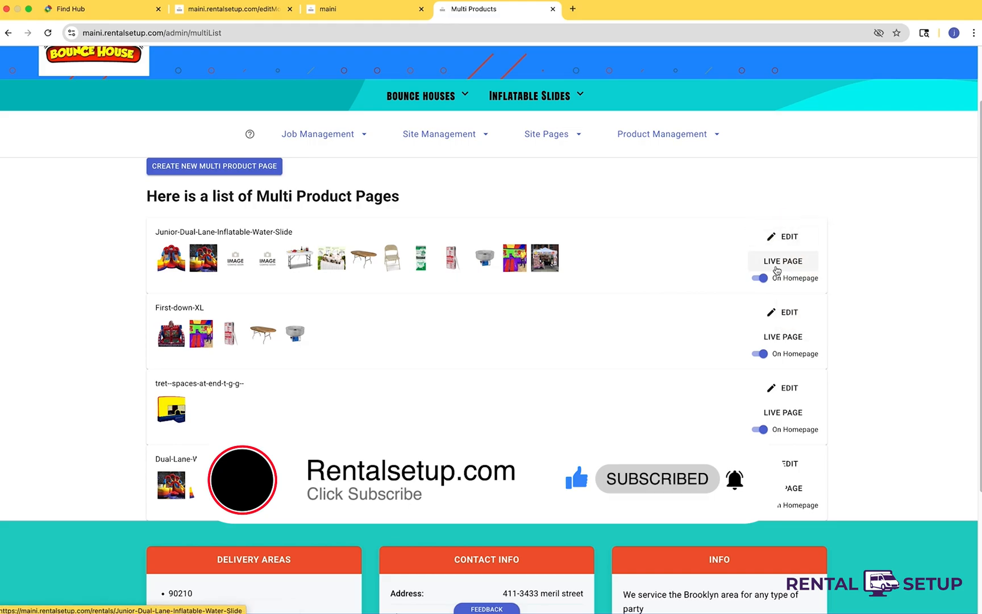
{"action": "right_click", "coordinate": [776, 268]}
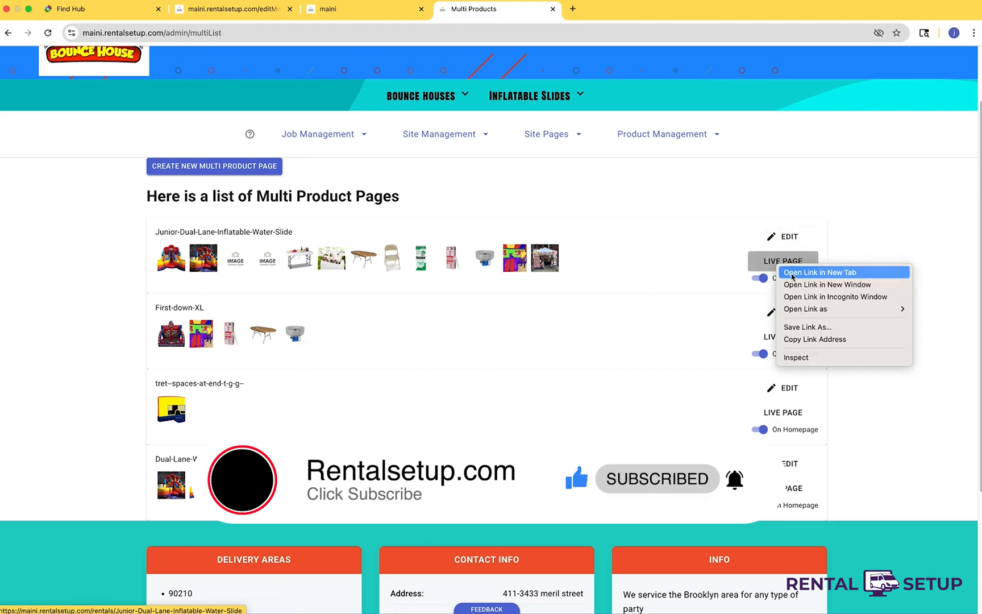
{"action": "left_click", "coordinate": [795, 273]}
{"action": "left_click", "coordinate": [622, 12]}
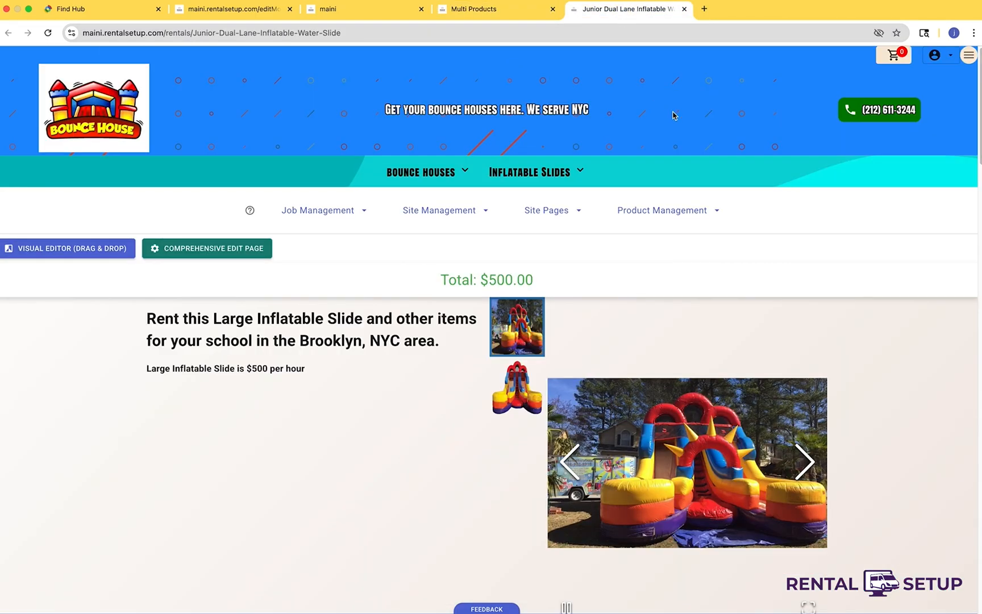
Copy the two description paragraphs from the live Junior Dual Lane page and return to the Dual-Lane-Water-Slide page in edit mode
{"action": "scroll", "coordinate": [691, 192], "scroll_direction": "down", "scroll_amount": 9}
{"action": "left_click_drag", "start_coordinate": [554, 420], "coordinate": [176, 160]}
{"action": "left_click", "coordinate": [499, 14]}
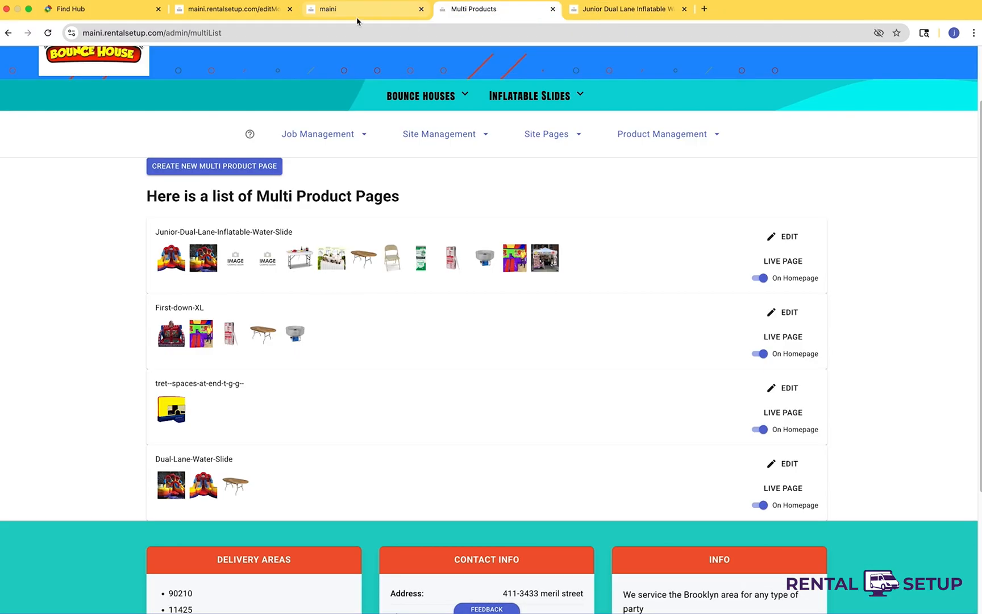
{"action": "left_click", "coordinate": [360, 17]}
{"action": "left_click", "coordinate": [244, 14]}
Replace the block editor's placeholder text on the Dual-Lane-Water-Slide page with the copied slide description
{"action": "scroll", "coordinate": [518, 186], "scroll_direction": "up", "scroll_amount": 2}
{"action": "scroll", "coordinate": [518, 186], "scroll_direction": "up", "scroll_amount": 4}
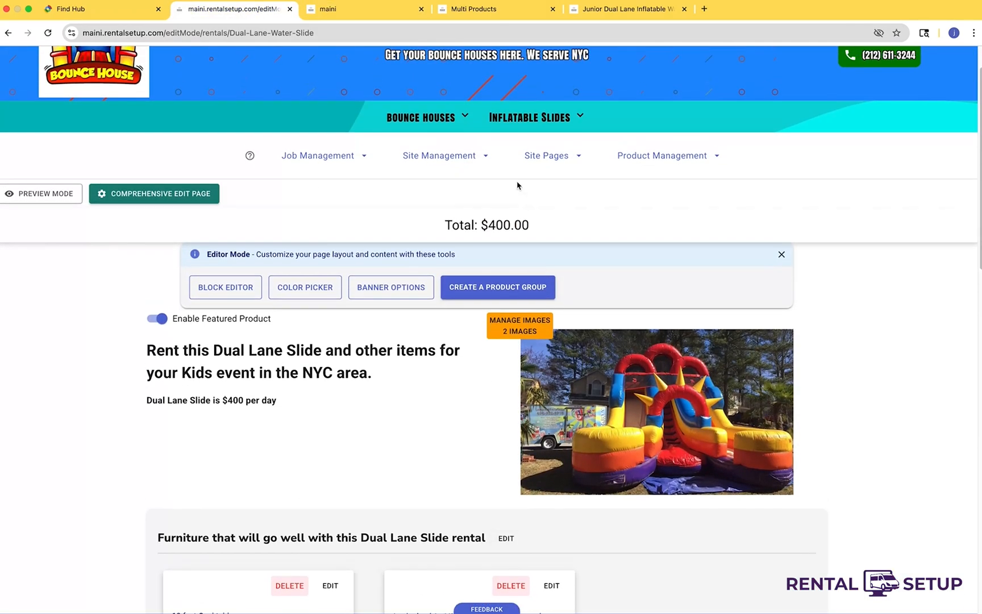
{"action": "left_click", "coordinate": [231, 285]}
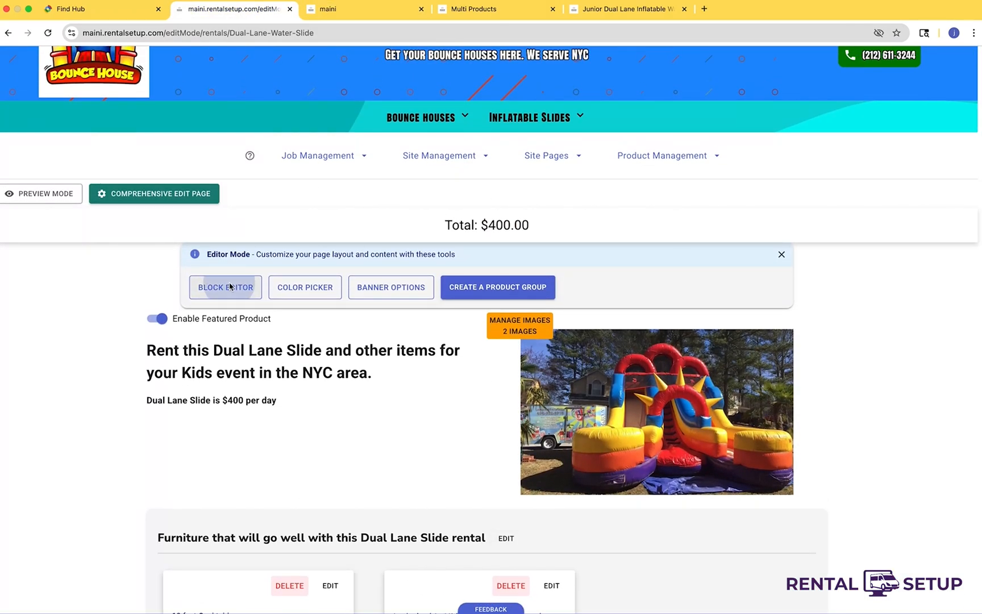
{"action": "double_click", "coordinate": [166, 141]}
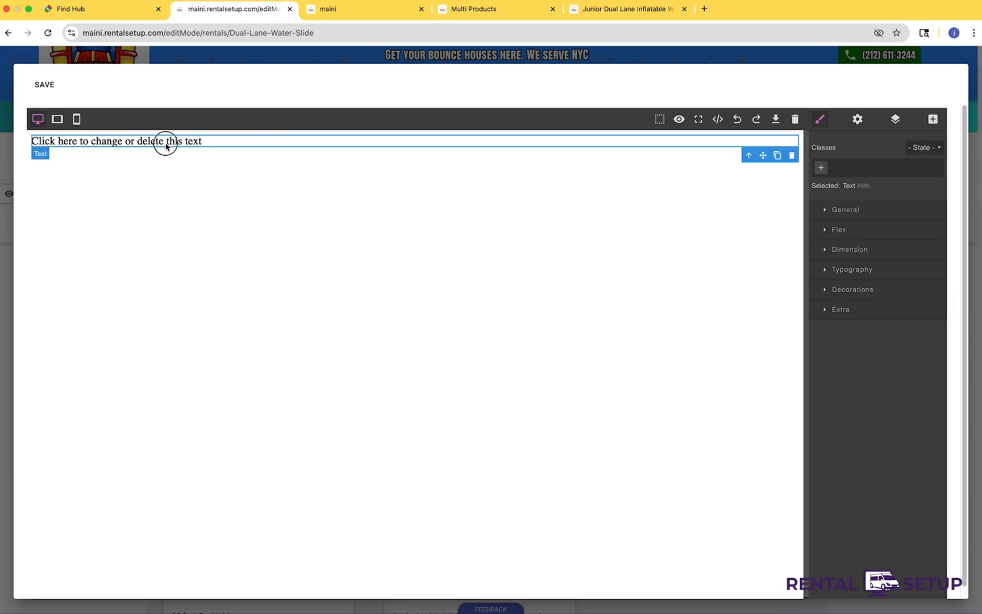
{"action": "left_click", "coordinate": [164, 147]}
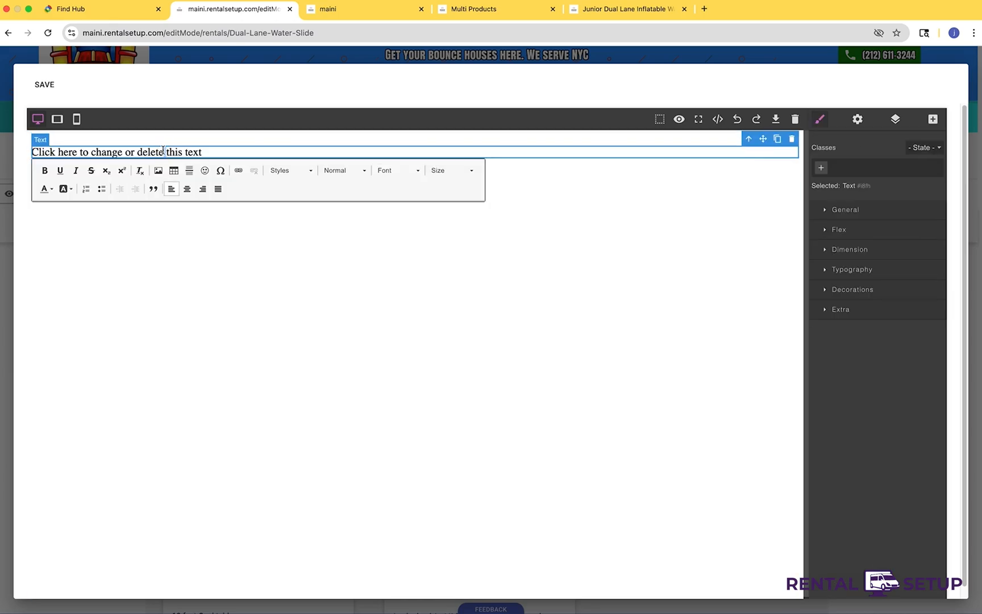
{"action": "triple_click", "coordinate": [163, 151]}
{"action": "key", "text": "super+v"}
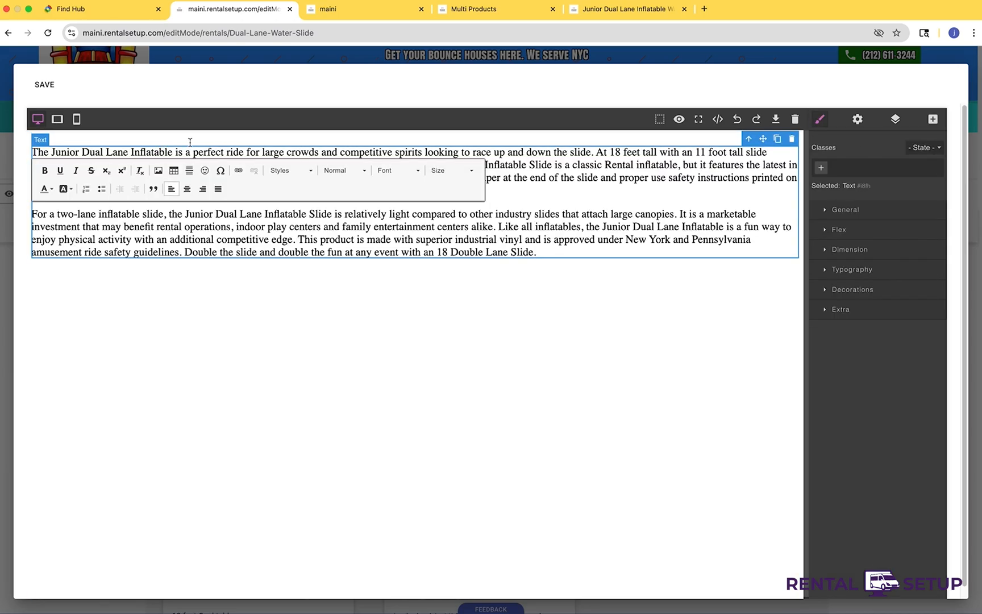
Format the whole description in Comic Sans MS at size 18
{"action": "key", "text": "super+a"}
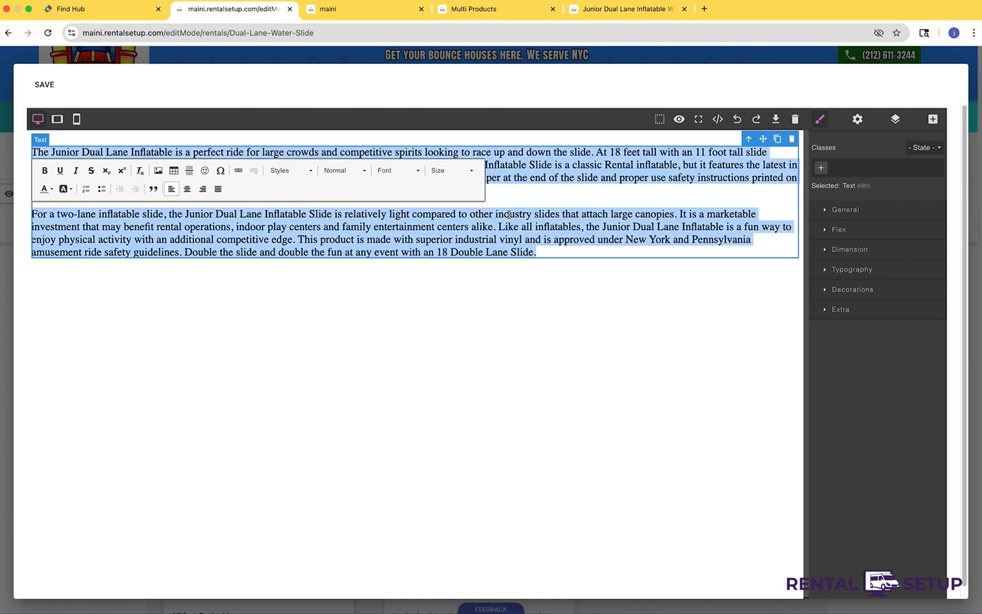
{"action": "left_click", "coordinate": [341, 170]}
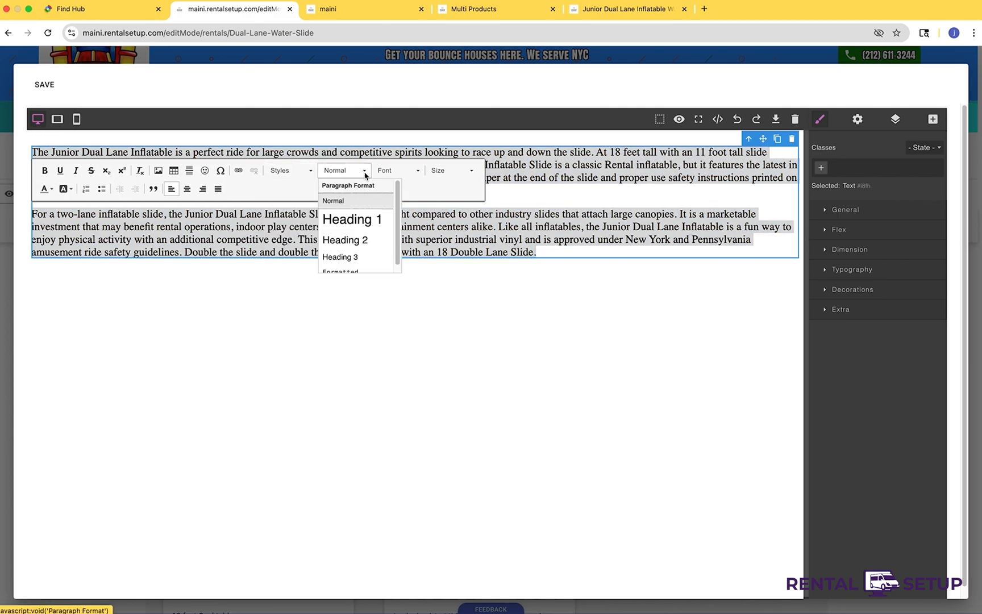
{"action": "left_click", "coordinate": [449, 170]}
{"action": "left_click", "coordinate": [440, 259]}
{"action": "left_click", "coordinate": [419, 170]}
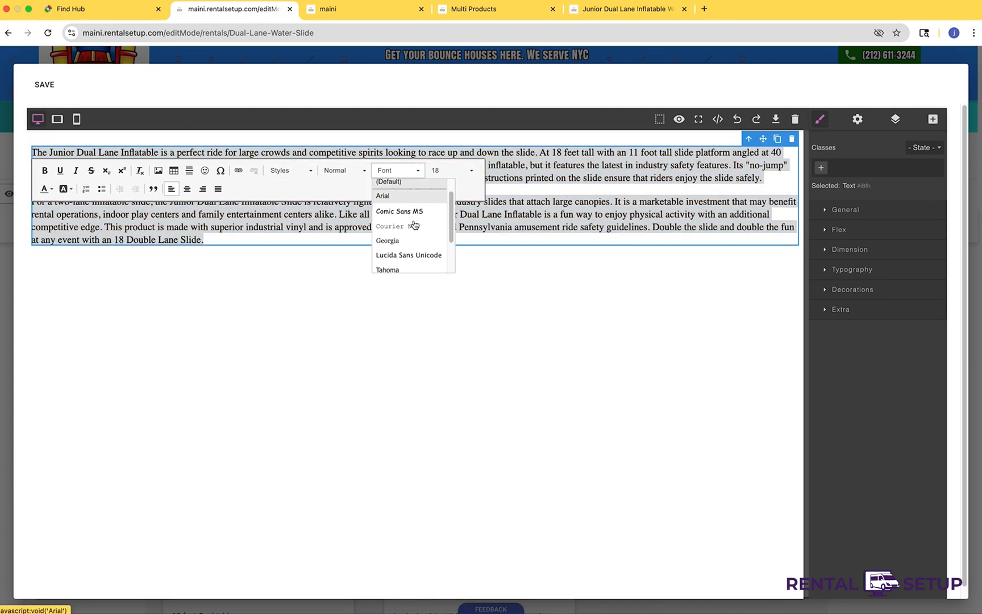
{"action": "left_click", "coordinate": [414, 214]}
{"action": "left_click", "coordinate": [578, 201]}
{"action": "left_click", "coordinate": [605, 284]}
Give the description text block a light blue background color, #b5d0ef
{"action": "left_click", "coordinate": [572, 242]}
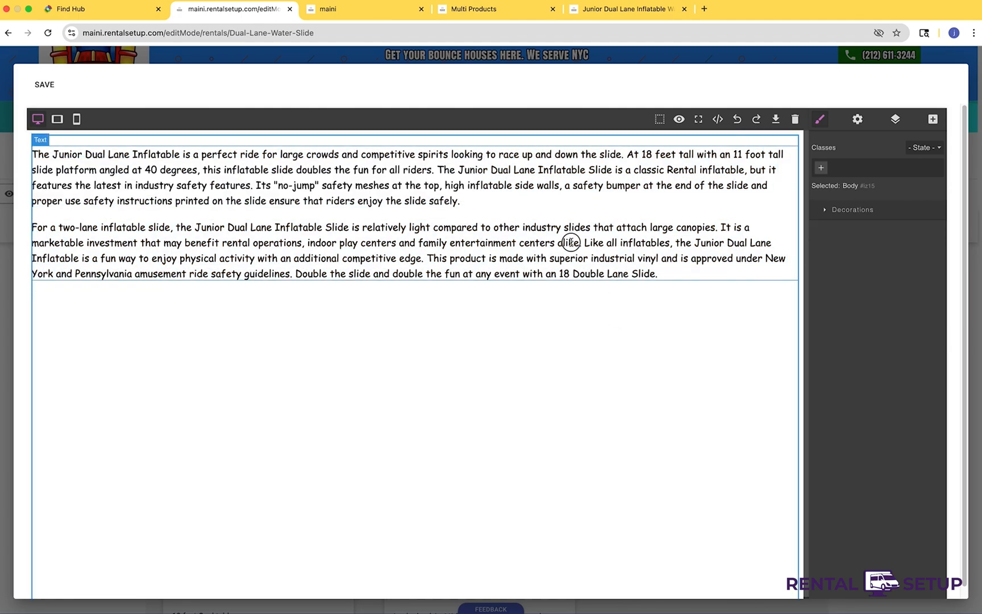
{"action": "triple_click", "coordinate": [572, 242]}
{"action": "key", "text": "super+a"}
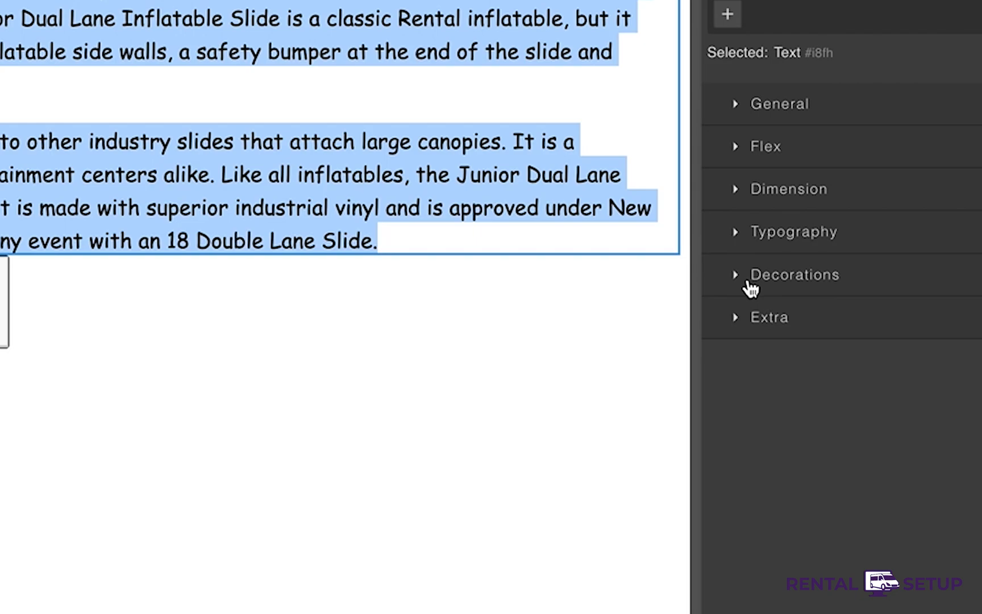
{"action": "left_click", "coordinate": [736, 279]}
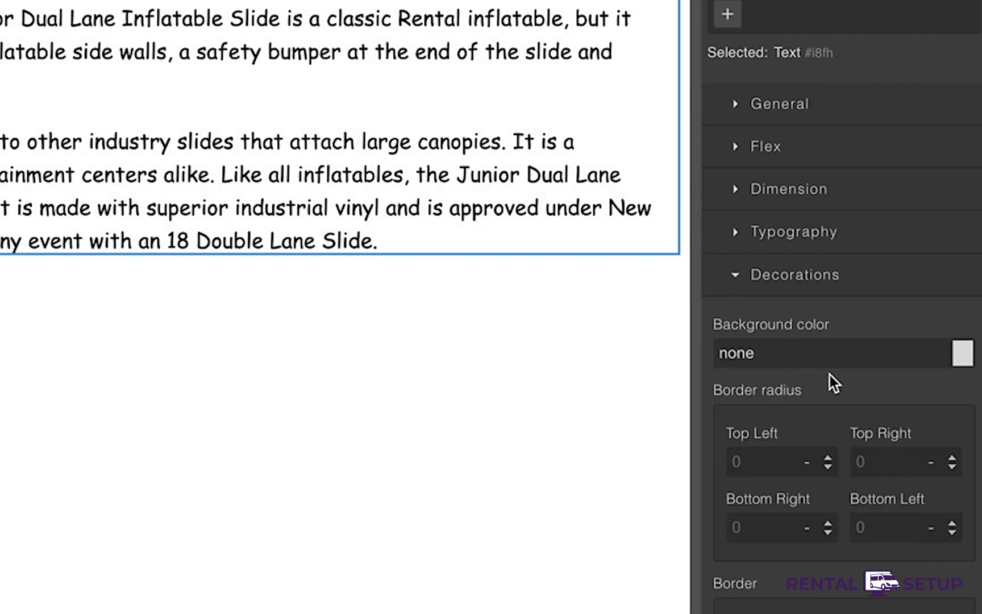
{"action": "left_click", "coordinate": [963, 353]}
{"action": "left_click_drag", "start_coordinate": [963, 467], "coordinate": [810, 426]}
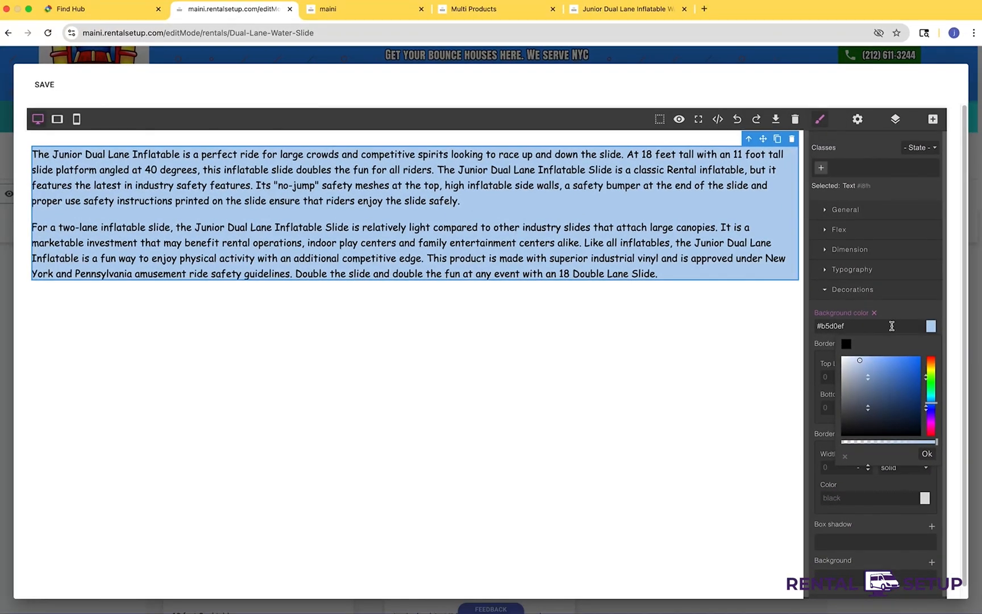
{"action": "left_click", "coordinate": [890, 327]}
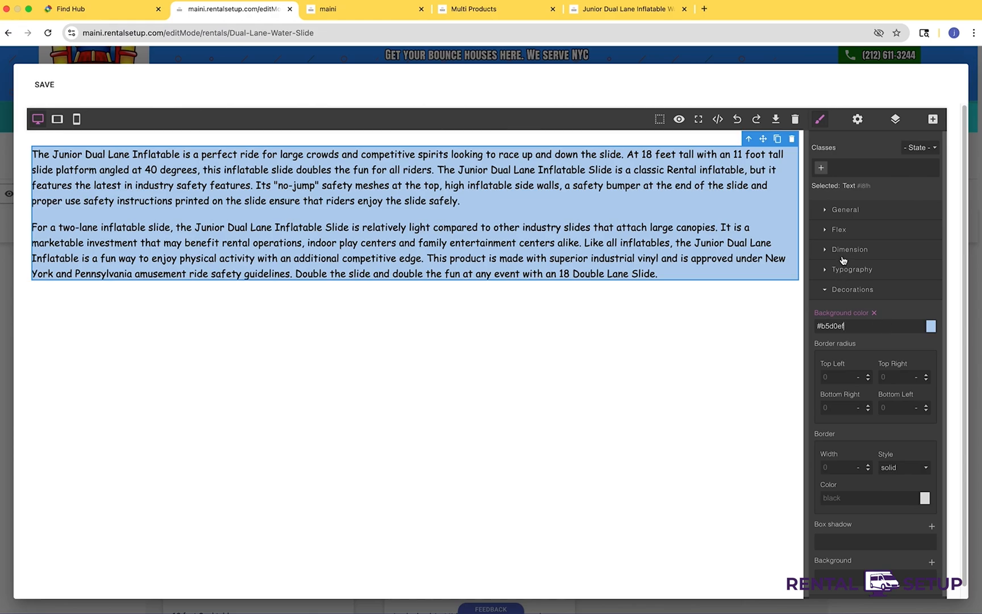
Set the description text block's left and right margins and its left and right padding to 50 px each
{"action": "left_click", "coordinate": [833, 251]}
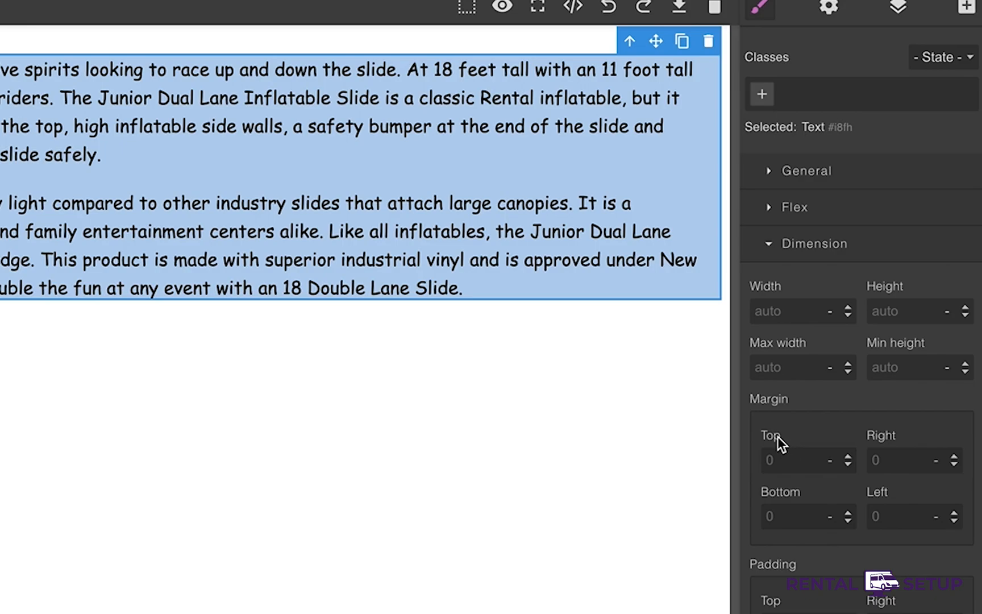
{"action": "left_click", "coordinate": [779, 465]}
{"action": "type", "text": "50"}
{"action": "key", "text": "Return"}
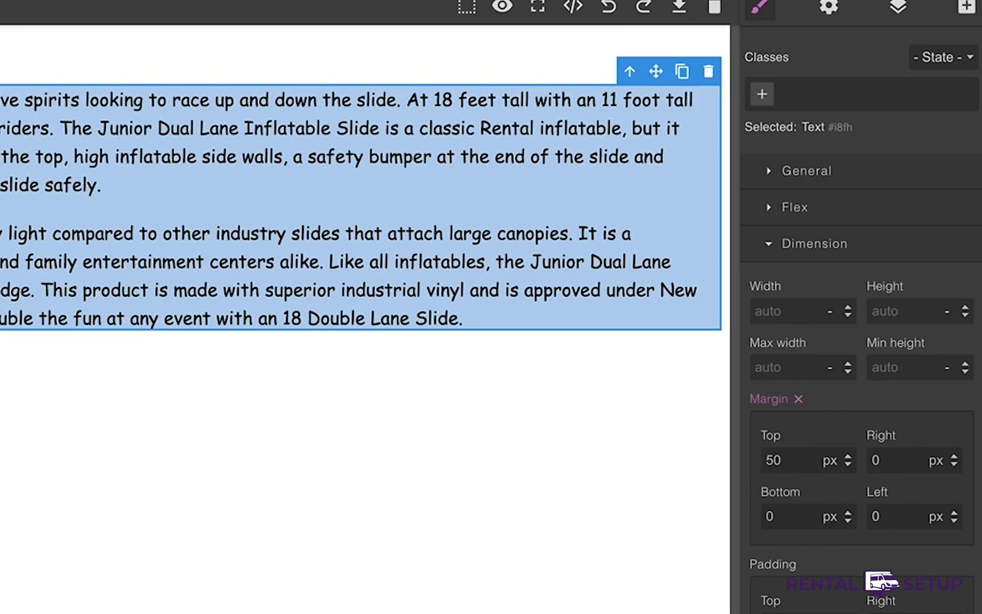
{"action": "left_click", "coordinate": [887, 460]}
{"action": "type", "text": "50"}
{"action": "key", "text": "Return"}
{"action": "left_click", "coordinate": [896, 517]}
{"action": "type", "text": "50"}
{"action": "key", "text": "Return"}
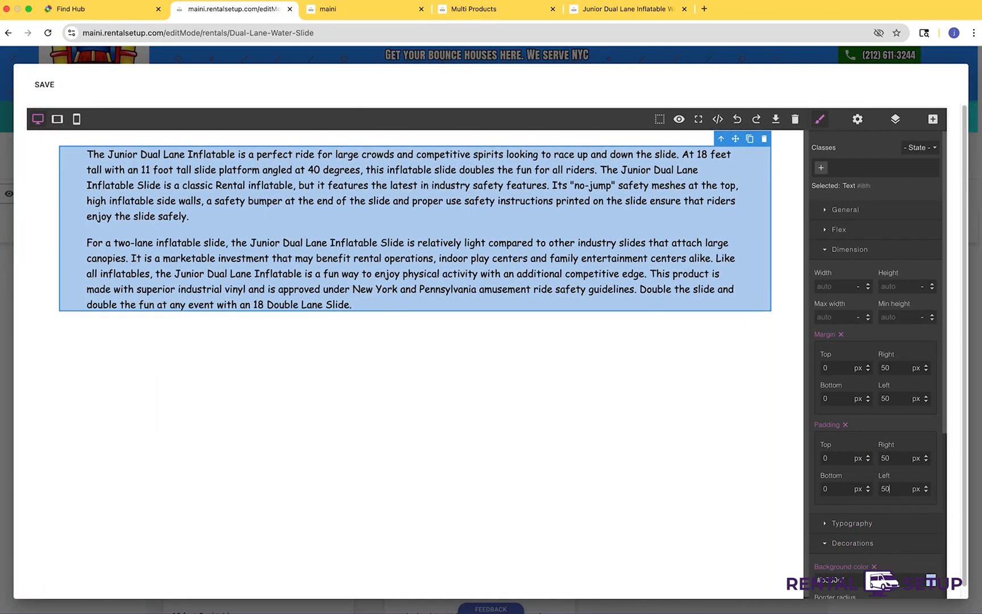
Round the two upper corners of the description text block with a 50 px border radius
{"action": "scroll", "coordinate": [864, 489], "scroll_direction": "down", "scroll_amount": 10}
{"action": "left_click", "coordinate": [846, 368]}
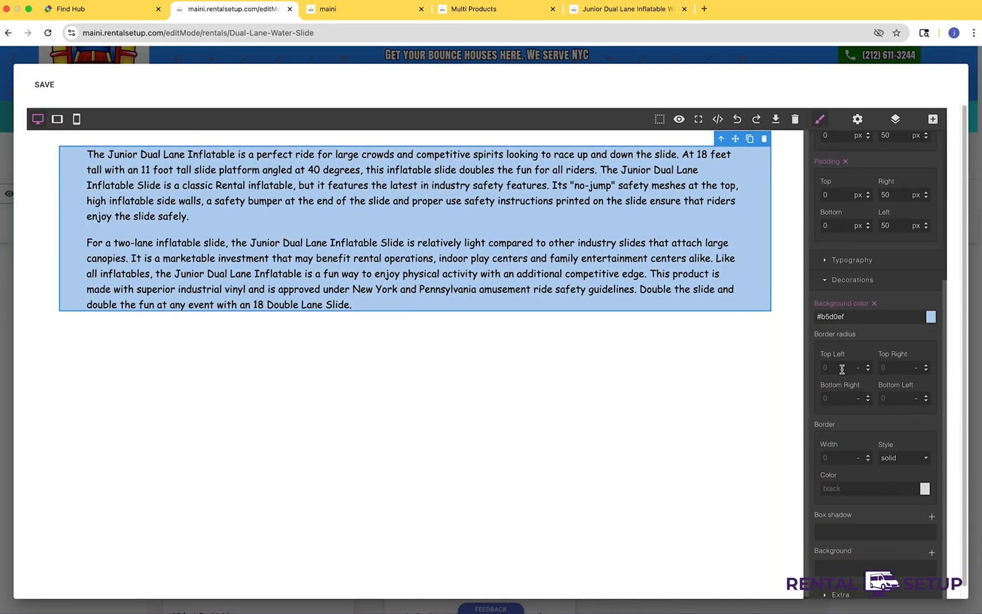
{"action": "type", "text": "50"}
{"action": "left_click", "coordinate": [887, 367]}
{"action": "type", "text": "50"}
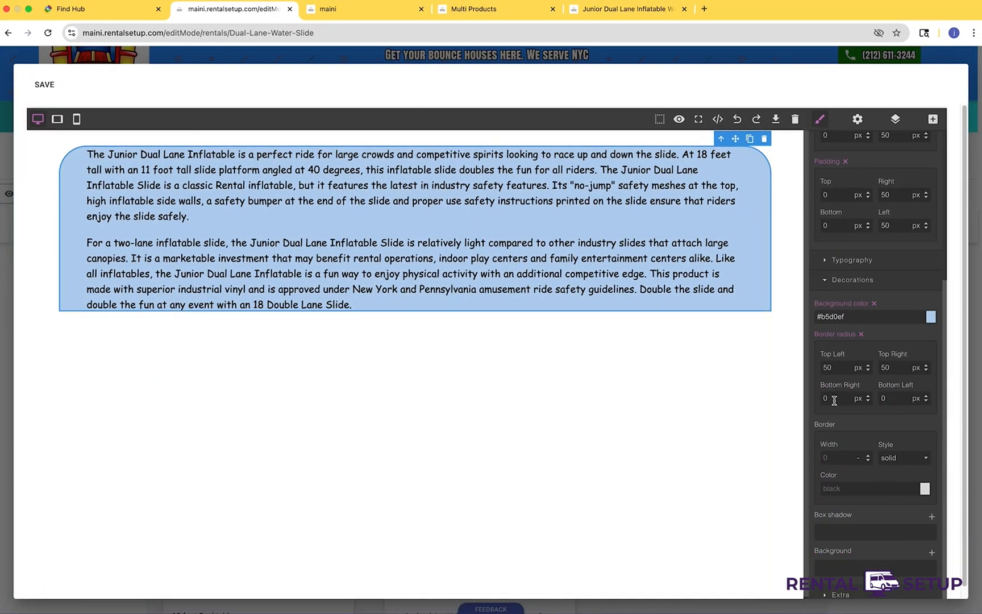
Save the description block and move its section below the featured slide's heading and image
{"action": "left_click", "coordinate": [779, 302]}
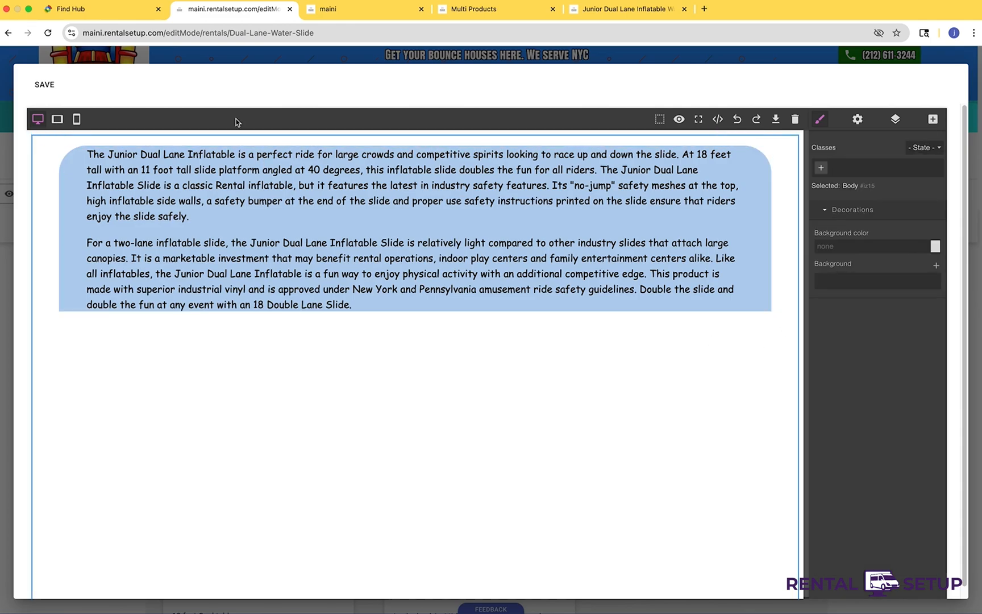
{"action": "left_click", "coordinate": [45, 84]}
{"action": "scroll", "coordinate": [307, 210], "scroll_direction": "down", "scroll_amount": 5}
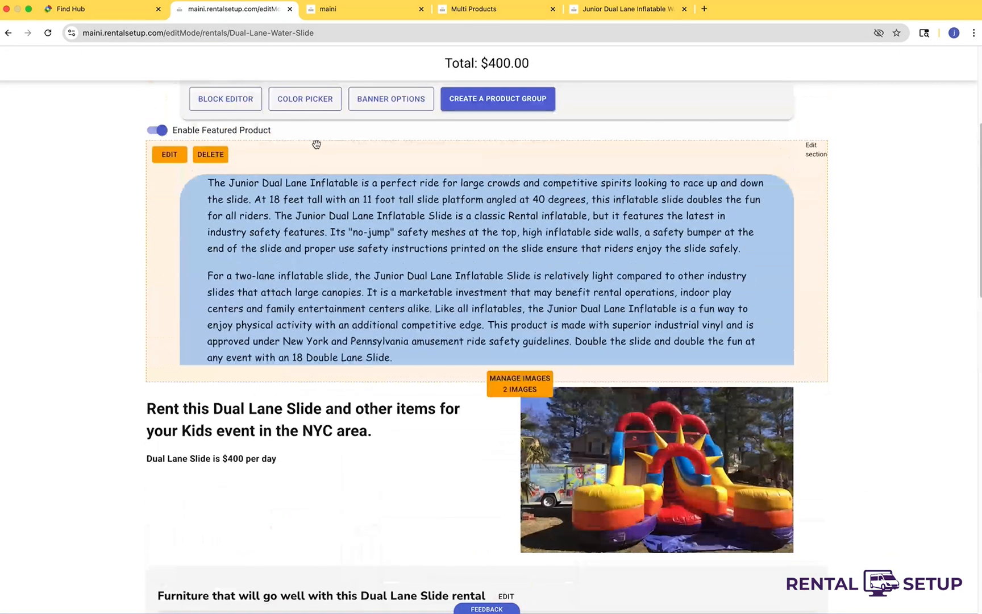
{"action": "left_click_drag", "start_coordinate": [319, 142], "coordinate": [374, 294]}
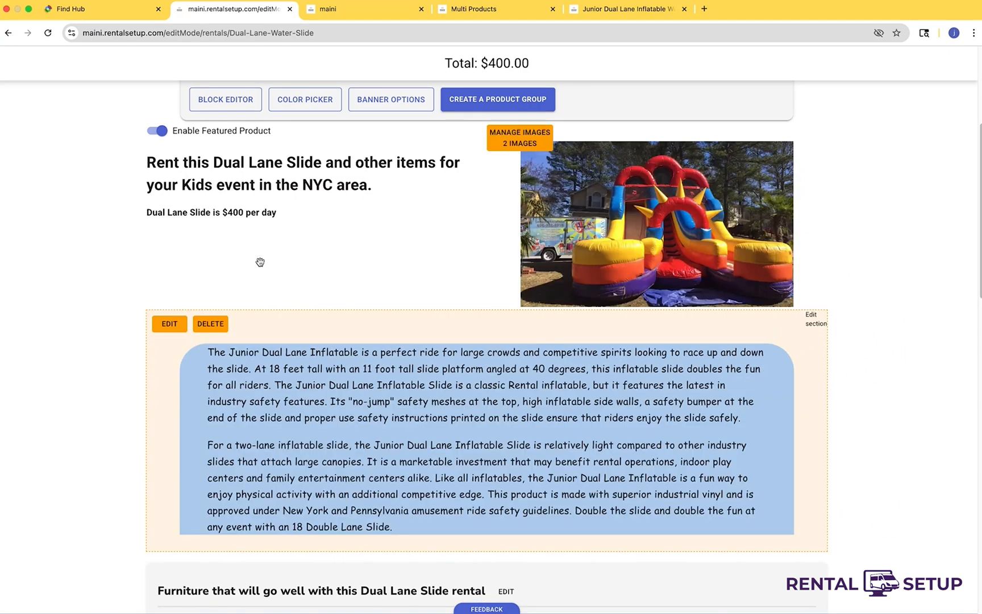
Open the live Dual Lane Water Slide page in a new browser tab and review its layout down to the order form
{"action": "scroll", "coordinate": [260, 262], "scroll_direction": "up", "scroll_amount": 2}
{"action": "right_click", "coordinate": [30, 124]}
{"action": "left_click", "coordinate": [87, 129]}
{"action": "left_click", "coordinate": [750, 9]}
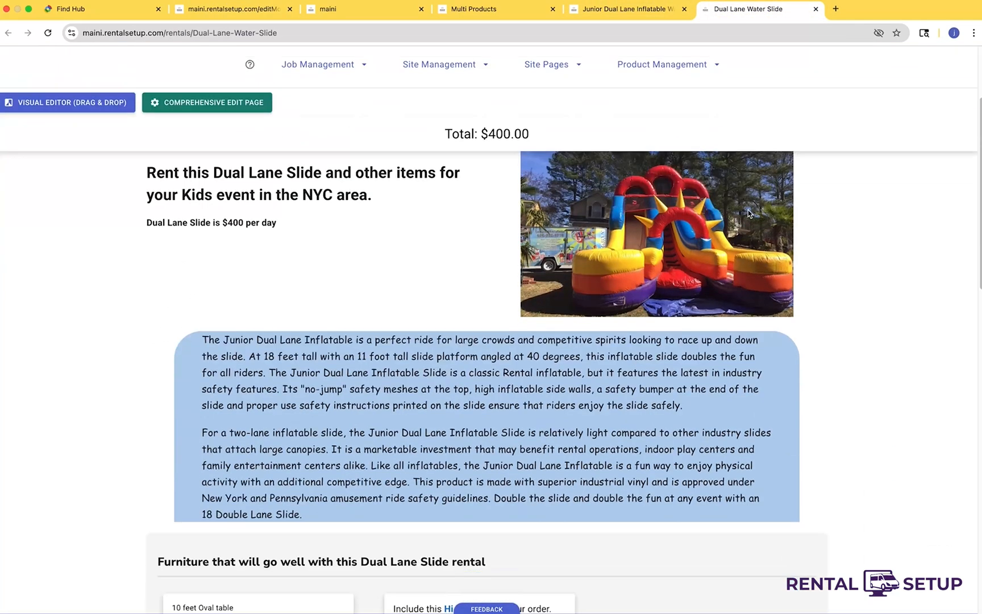
{"action": "scroll", "coordinate": [748, 213], "scroll_direction": "down", "scroll_amount": 10}
{"action": "scroll", "coordinate": [748, 213], "scroll_direction": "up", "scroll_amount": 10}
{"action": "scroll", "coordinate": [748, 213], "scroll_direction": "down", "scroll_amount": 6}
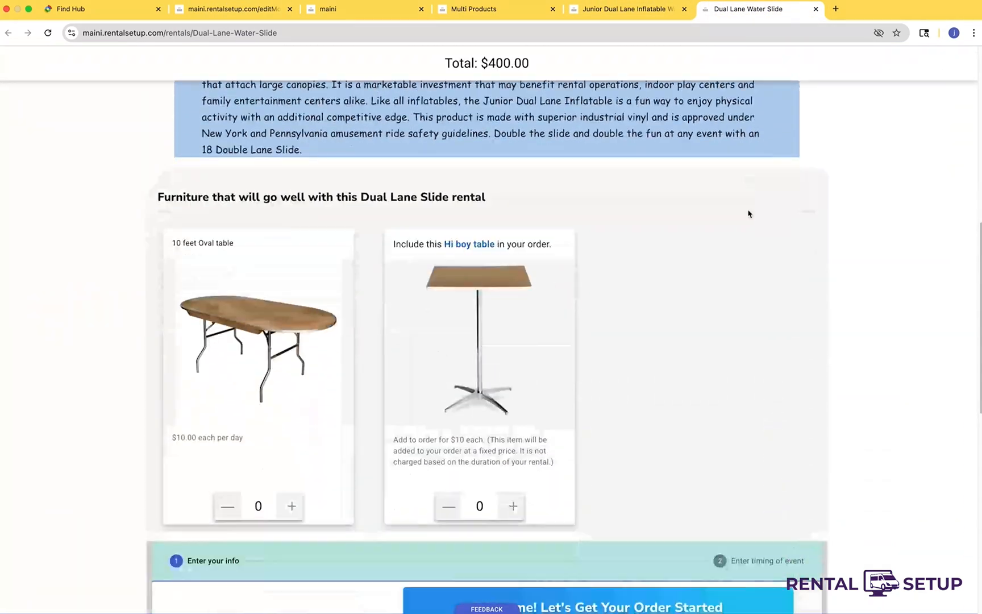
{"action": "scroll", "coordinate": [748, 213], "scroll_direction": "down", "scroll_amount": 2}
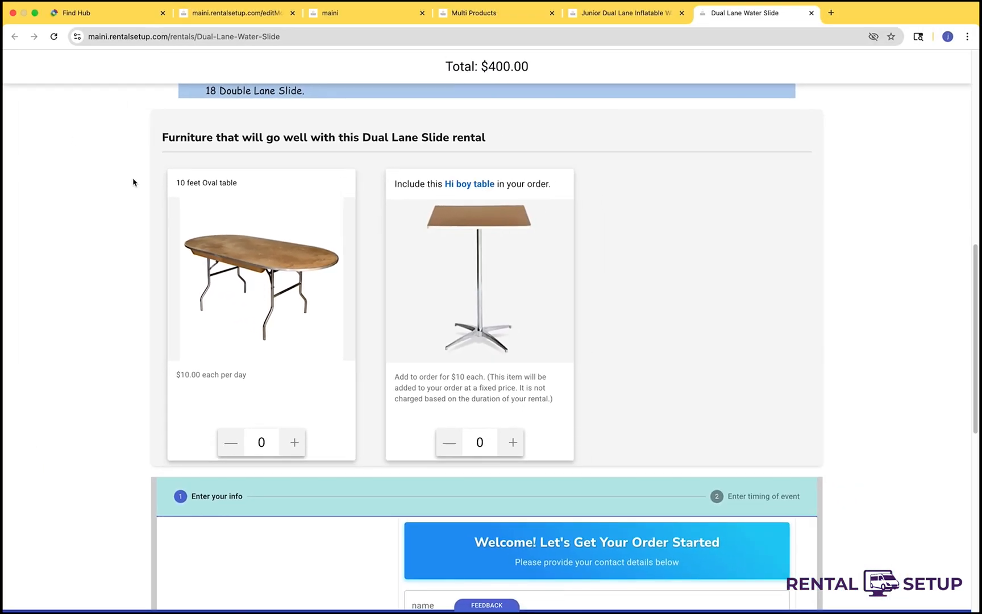
On the slide's comprehensive edit page, start a multiple choice question reading "How many people are going to be at this event"
{"action": "scroll", "coordinate": [133, 182], "scroll_direction": "up", "scroll_amount": 15}
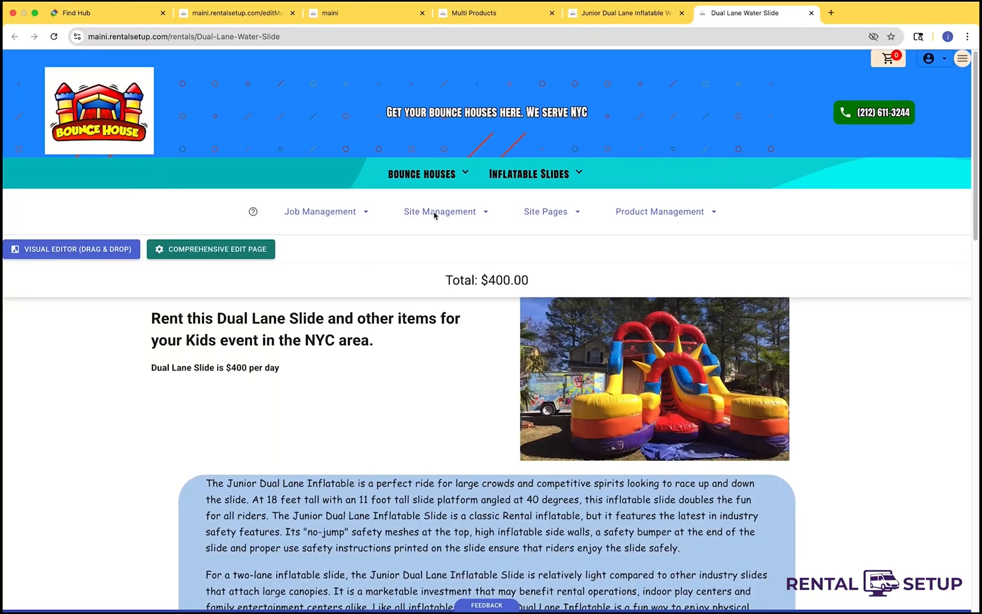
{"action": "left_click", "coordinate": [228, 251]}
{"action": "scroll", "coordinate": [324, 308], "scroll_direction": "down", "scroll_amount": 15}
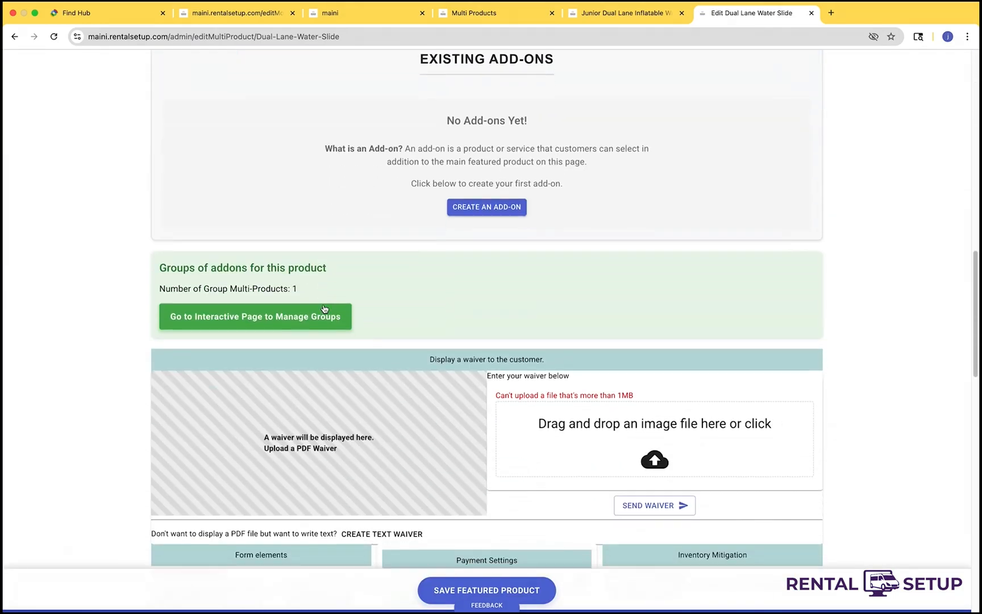
{"action": "scroll", "coordinate": [324, 308], "scroll_direction": "down", "scroll_amount": 10}
{"action": "scroll", "coordinate": [320, 306], "scroll_direction": "up", "scroll_amount": 1}
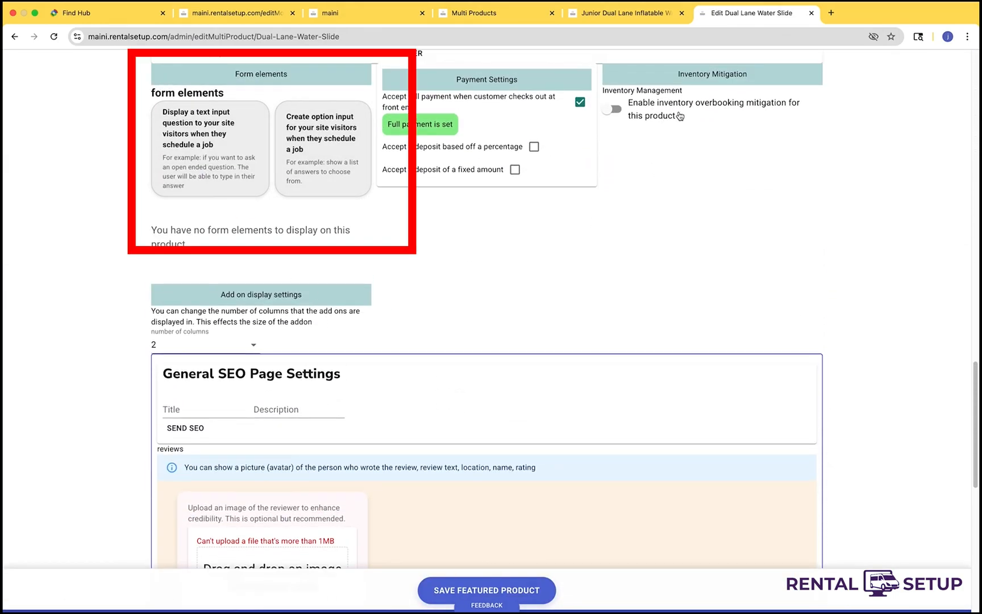
{"action": "left_click", "coordinate": [323, 149]}
{"action": "type", "text": "How many people are"}
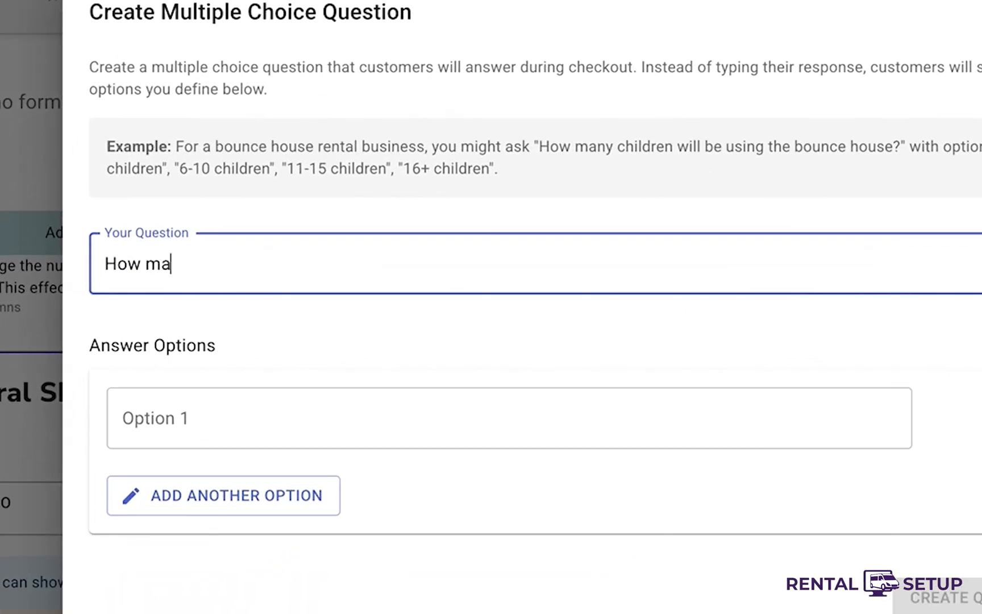
{"action": "type", "text": " going to be at this event"}
Give the question the answer options 1-10, 10-20 and 20-50, and create it
{"action": "left_click", "coordinate": [273, 401]}
{"action": "type", "text": "1-20"}
{"action": "key", "text": "BackSpace"}
{"action": "key", "text": "BackSpace"}
{"action": "type", "text": "10"}
{"action": "left_click", "coordinate": [200, 495]}
{"action": "type", "text": "10-20"}
{"action": "left_click", "coordinate": [202, 535]}
{"action": "type", "text": "20-50"}
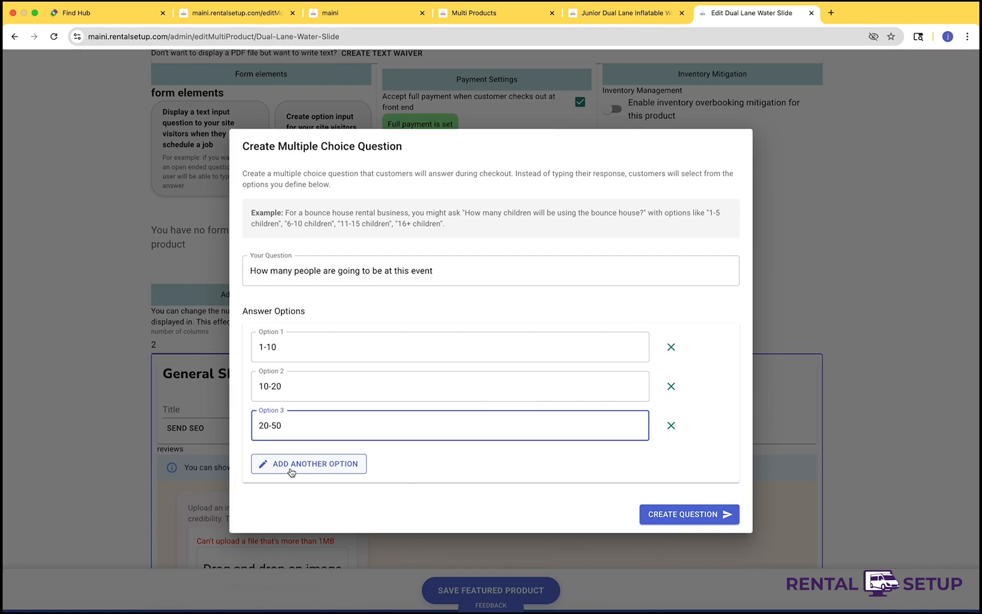
{"action": "left_click", "coordinate": [651, 514]}
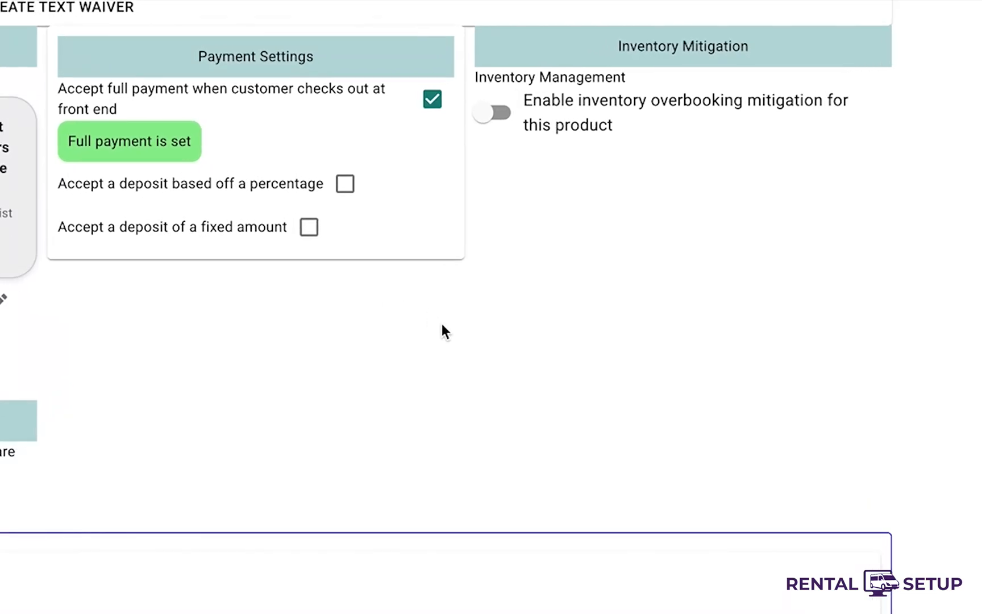
Return to the slide's live page and examine the steps of its order form
{"action": "left_click", "coordinate": [499, 112]}
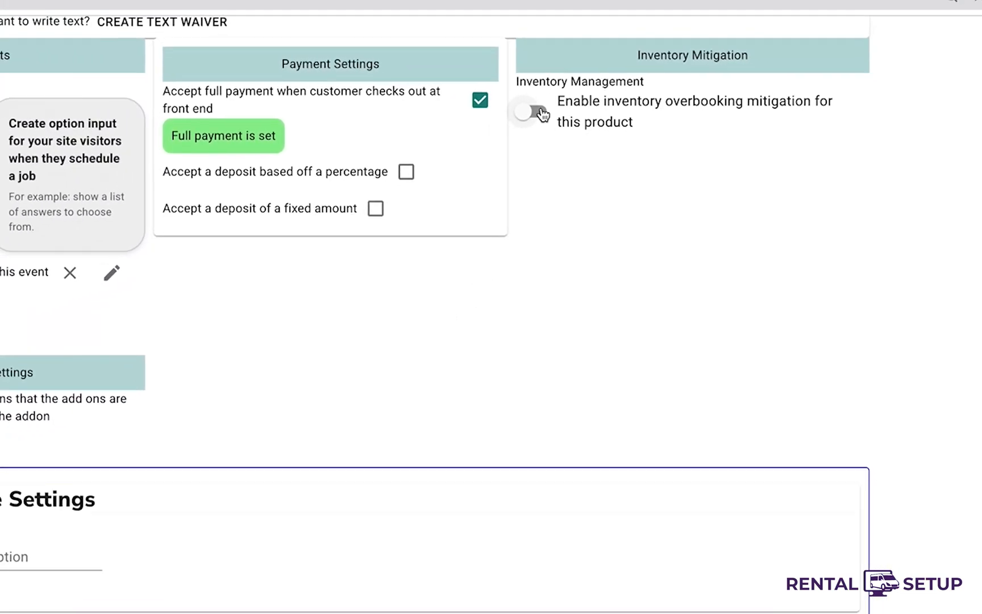
{"action": "scroll", "coordinate": [671, 172], "scroll_direction": "up", "scroll_amount": 20}
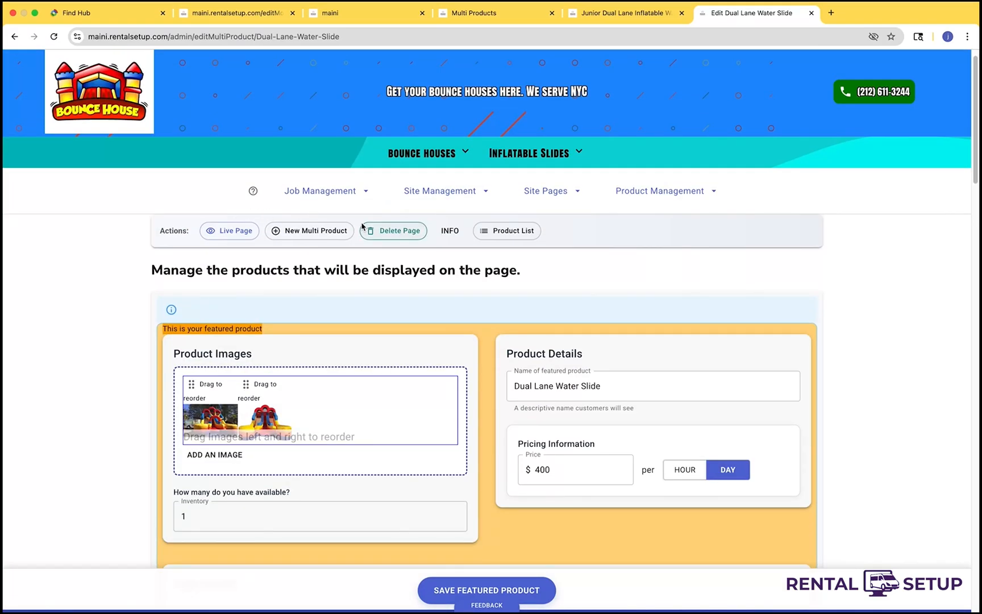
{"action": "left_click", "coordinate": [232, 237]}
{"action": "scroll", "coordinate": [341, 307], "scroll_direction": "down", "scroll_amount": 10}
{"action": "scroll", "coordinate": [346, 313], "scroll_direction": "down", "scroll_amount": 4}
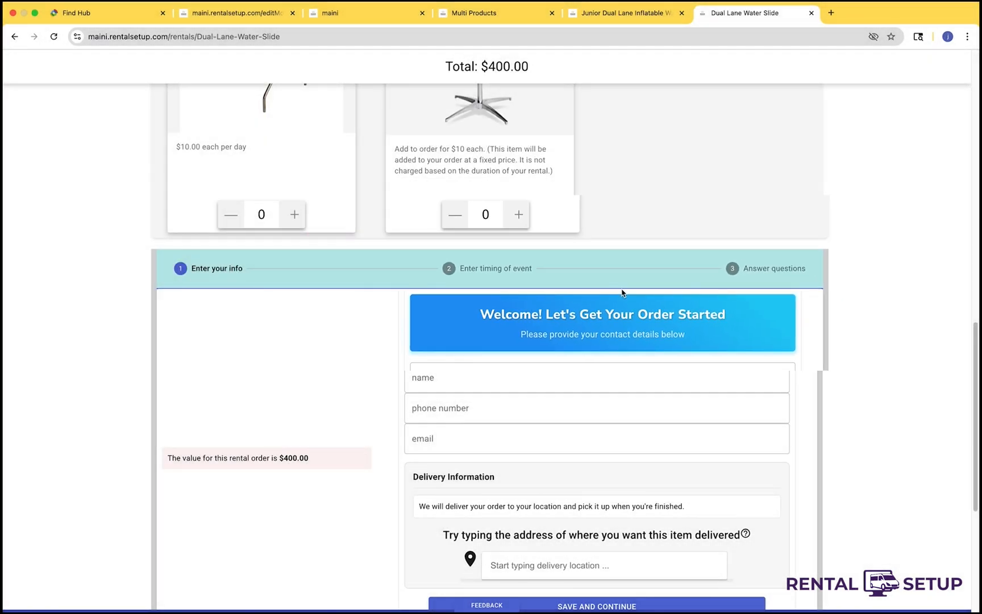
{"action": "scroll", "coordinate": [622, 293], "scroll_direction": "up", "scroll_amount": 15}
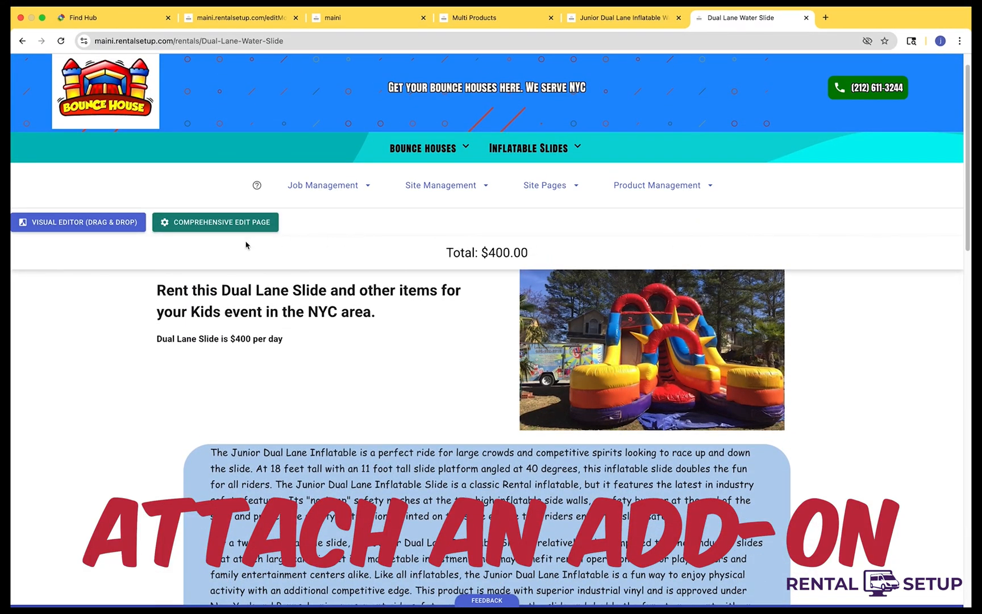
In the visual editor, attach the existing Cotton candy machine add-on to the furniture group of the Dual Lane Slide page
{"action": "left_click", "coordinate": [134, 227]}
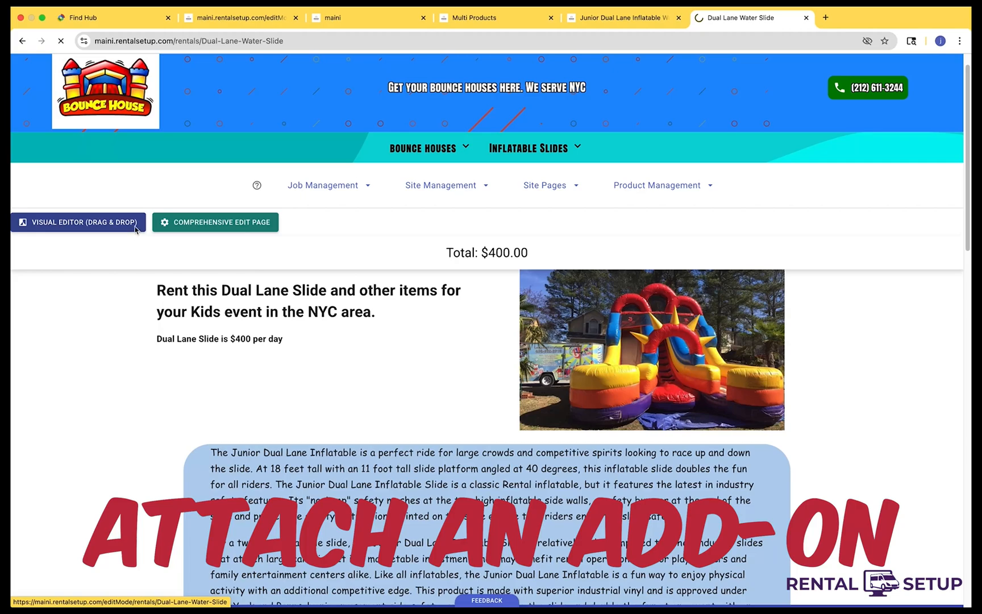
{"action": "scroll", "coordinate": [300, 320], "scroll_direction": "down", "scroll_amount": 10}
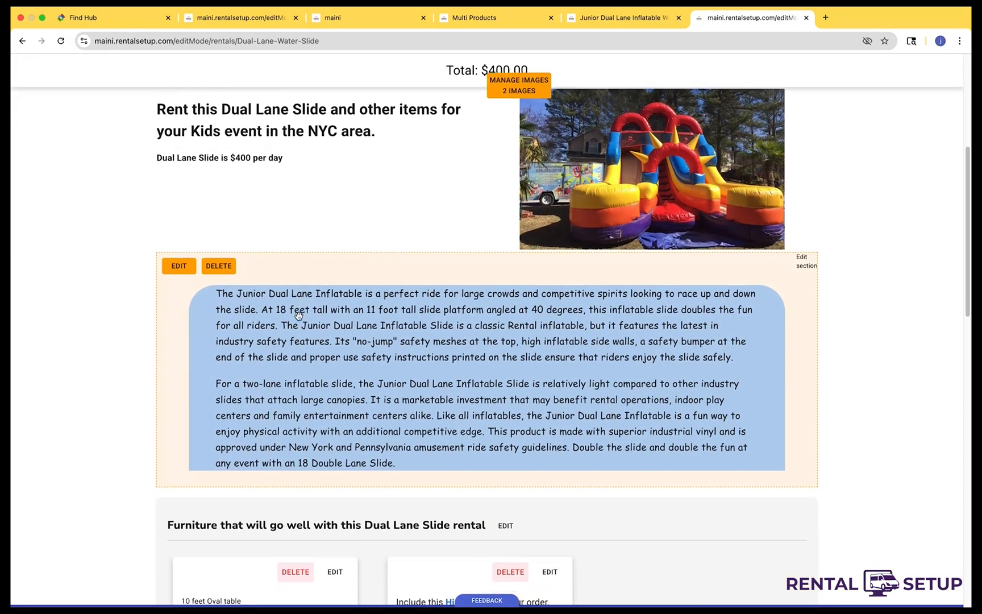
{"action": "scroll", "coordinate": [300, 319], "scroll_direction": "down", "scroll_amount": 2}
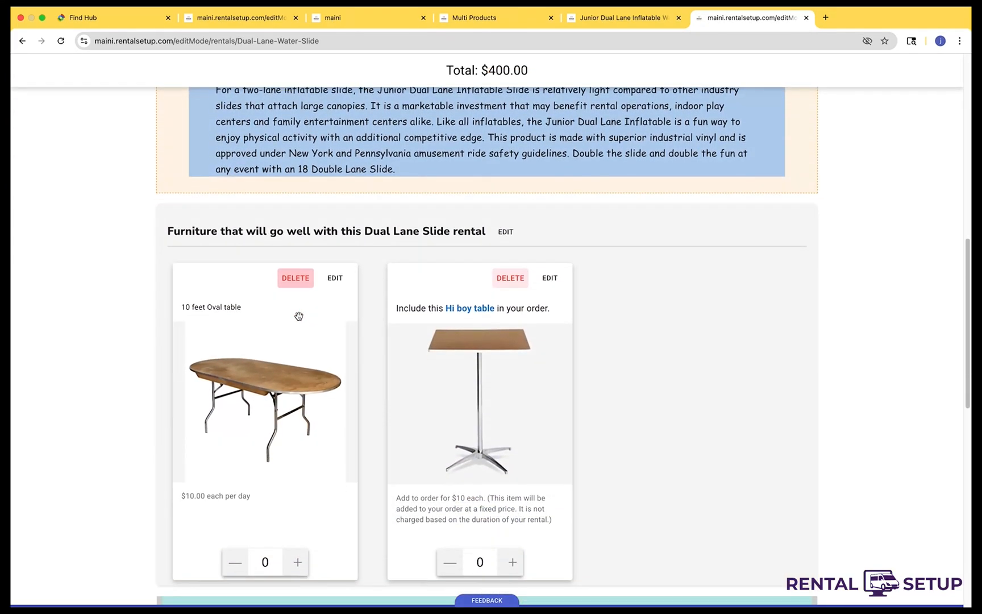
{"action": "left_click", "coordinate": [503, 232]}
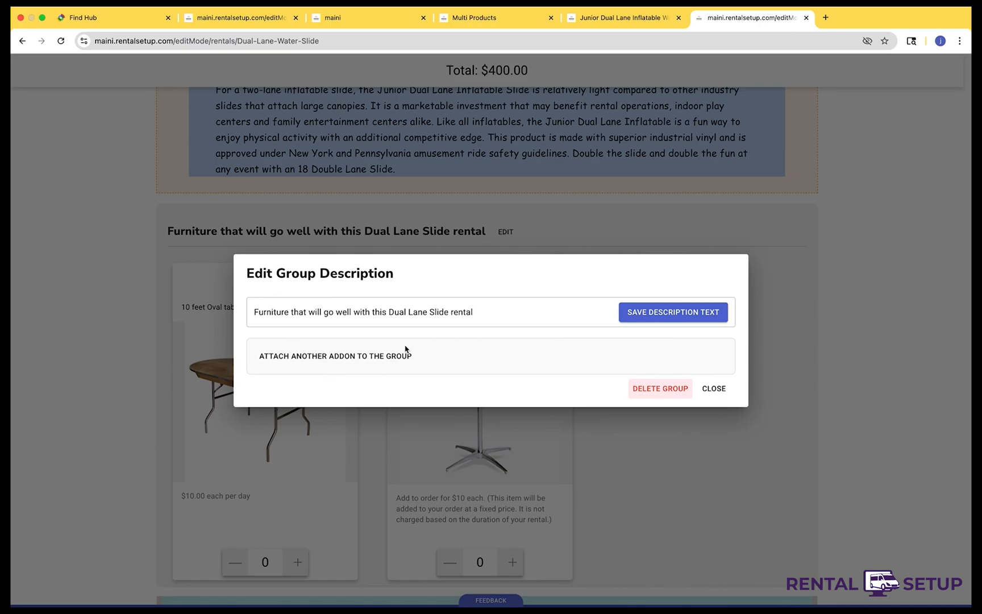
{"action": "left_click", "coordinate": [401, 353]}
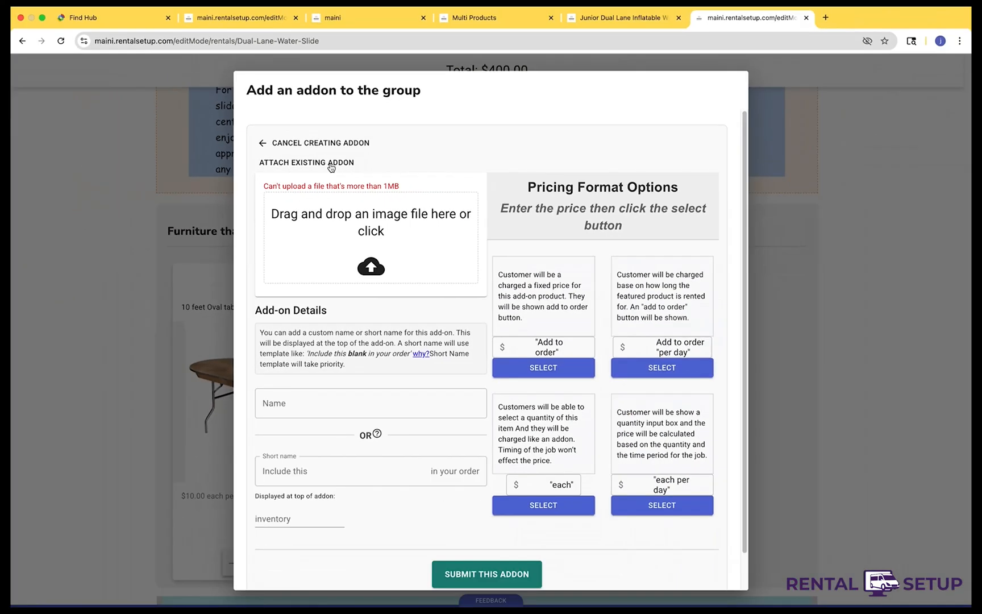
{"action": "left_click", "coordinate": [405, 166]}
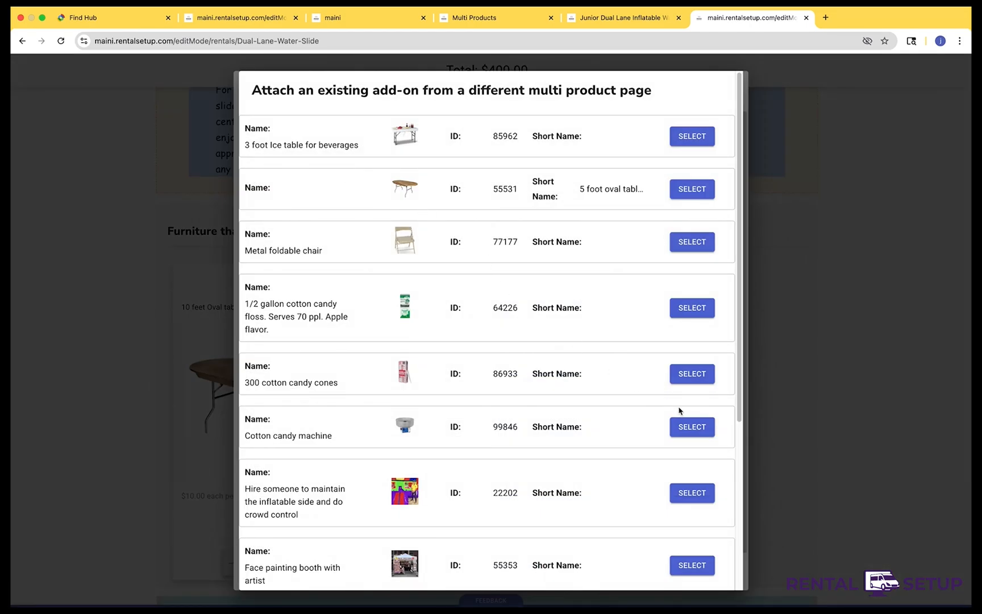
{"action": "left_click", "coordinate": [692, 427]}
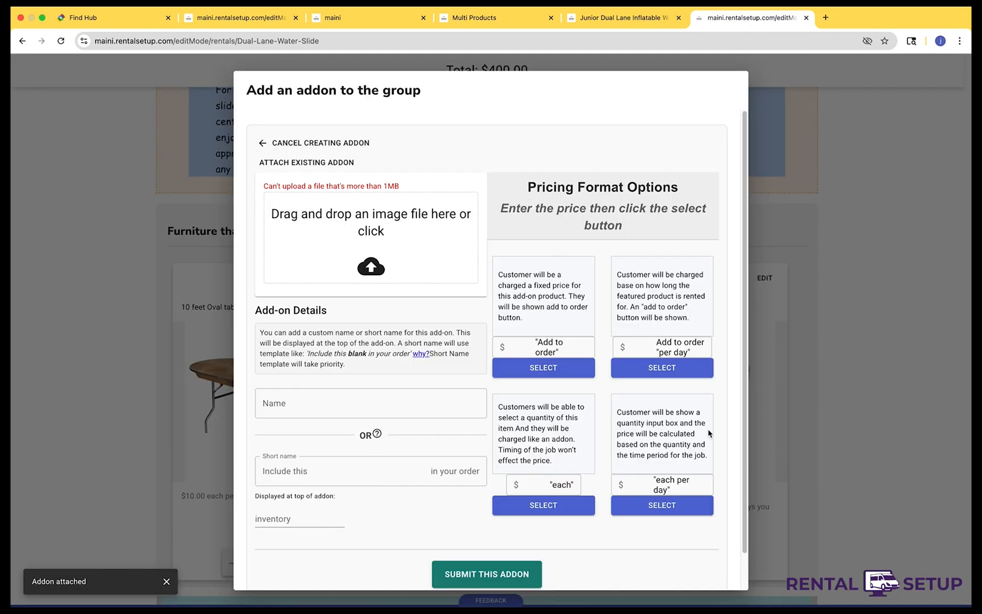
{"action": "left_click", "coordinate": [807, 424]}
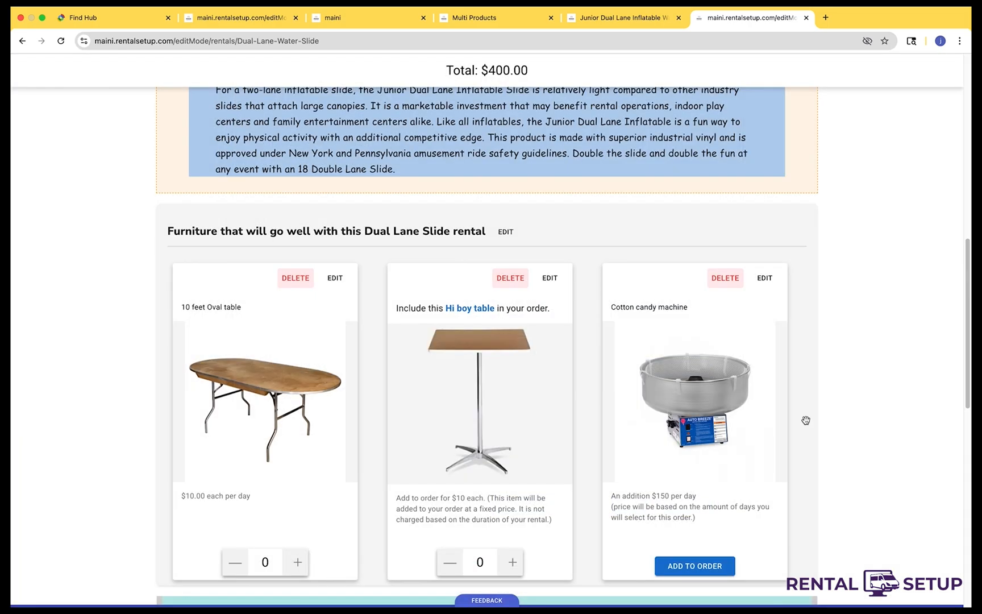
{"action": "scroll", "coordinate": [806, 421], "scroll_direction": "down", "scroll_amount": 3}
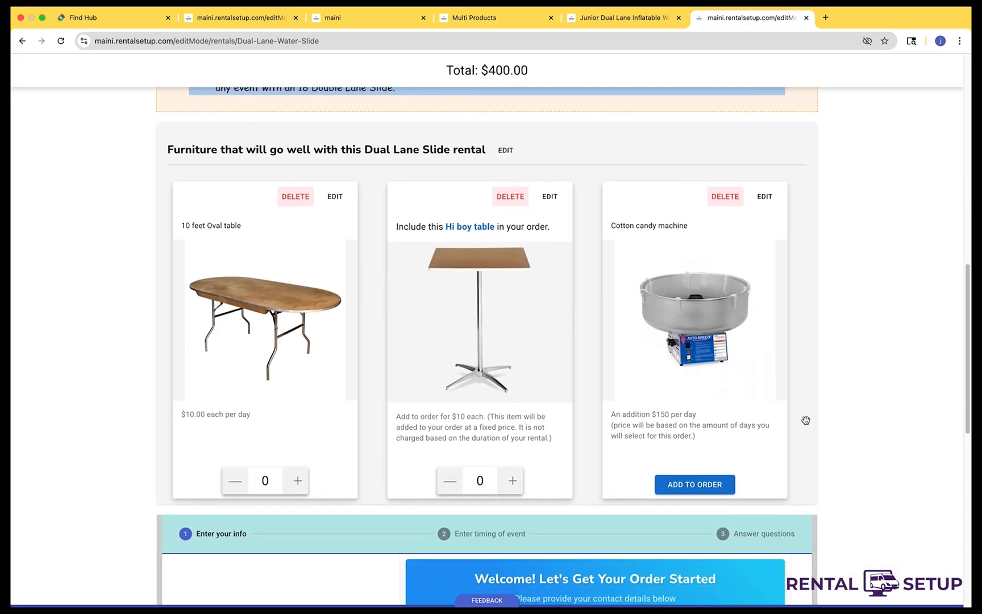